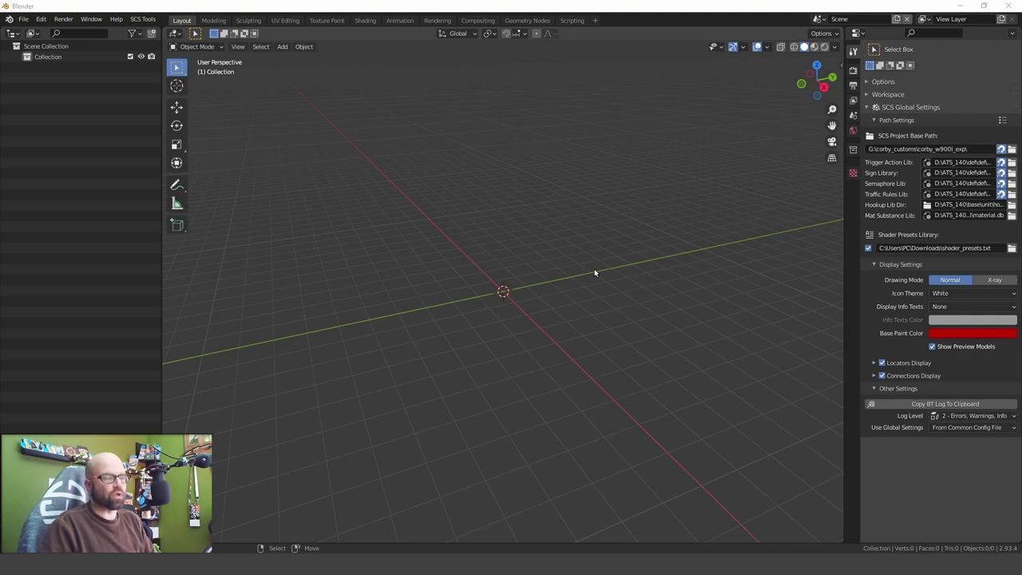
Step: Open Edit > Preferences on the Add-ons list and enlarge the window to fill most of the screen
left_click(23, 21)
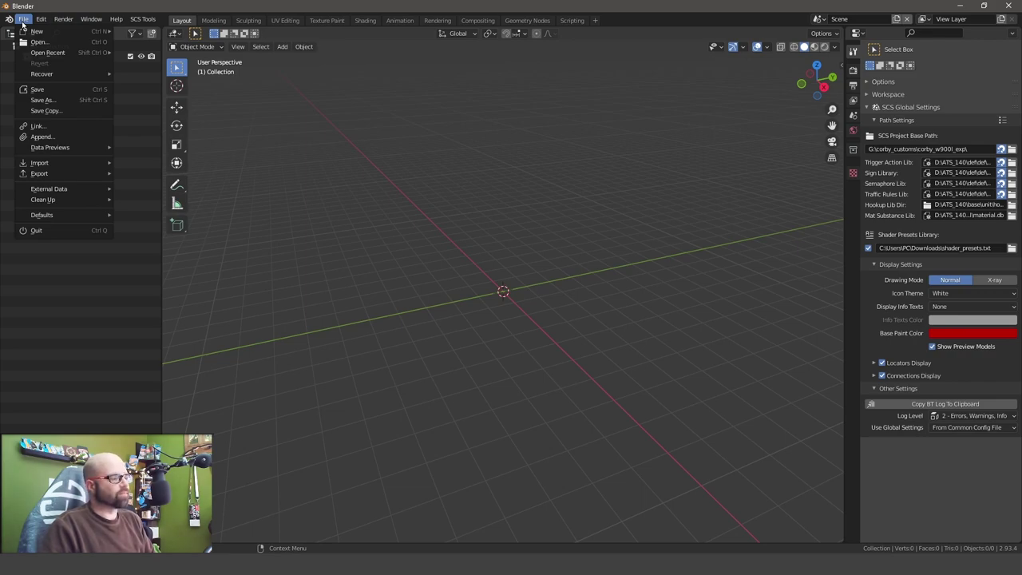
mouse_move(41, 19)
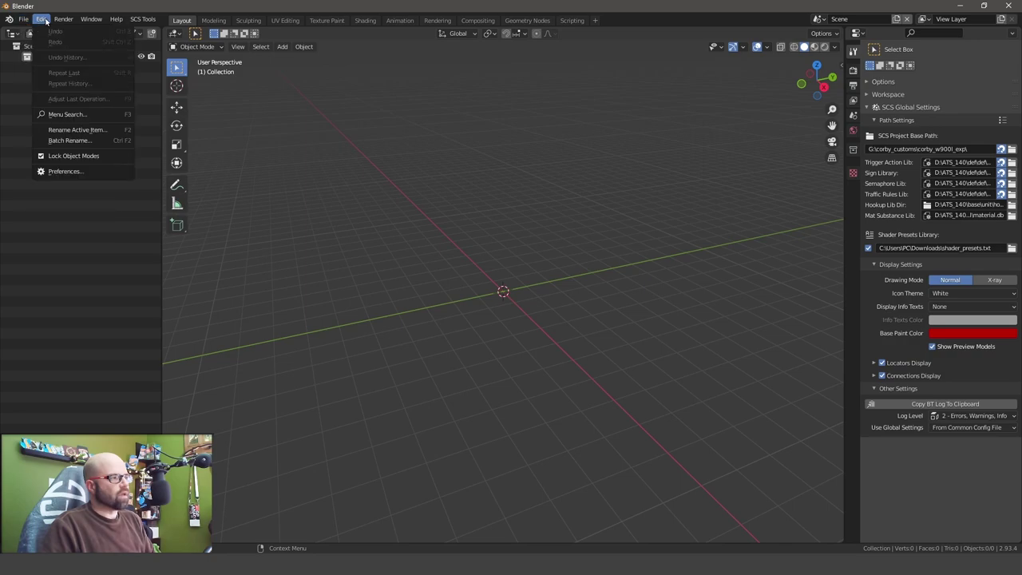
left_click(67, 172)
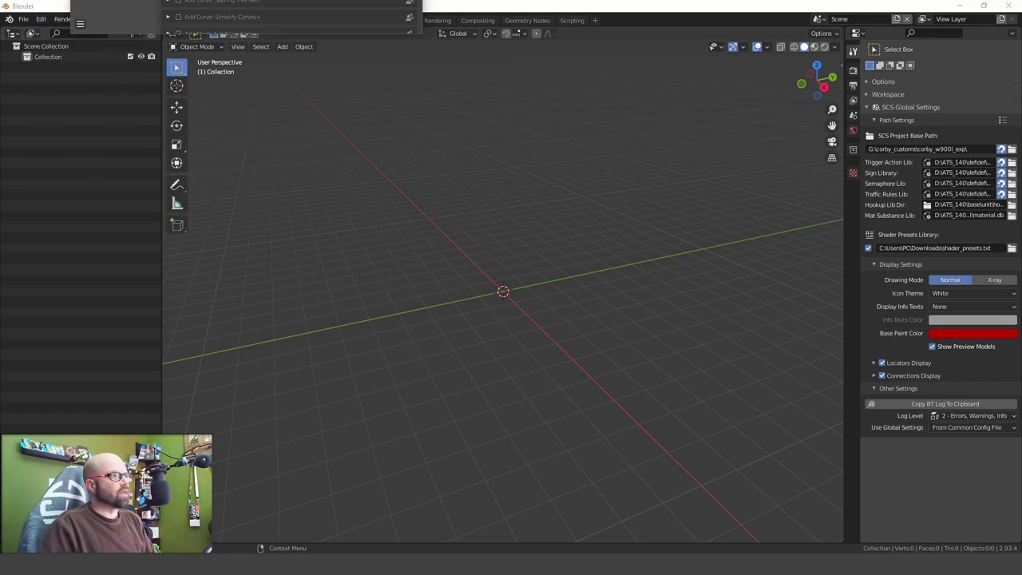
left_click_drag(455, 256, 463, 110)
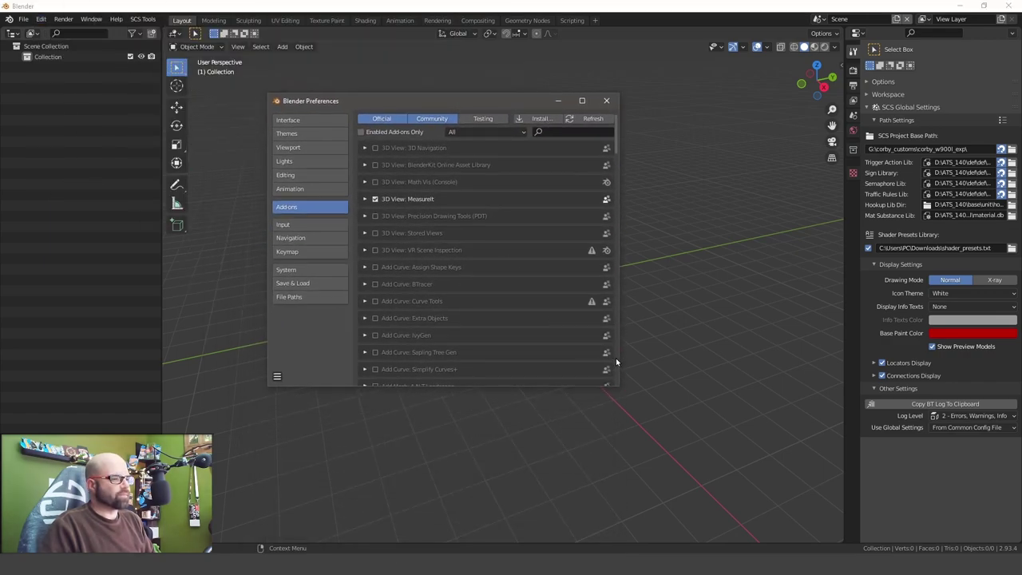
left_click_drag(618, 388, 967, 517)
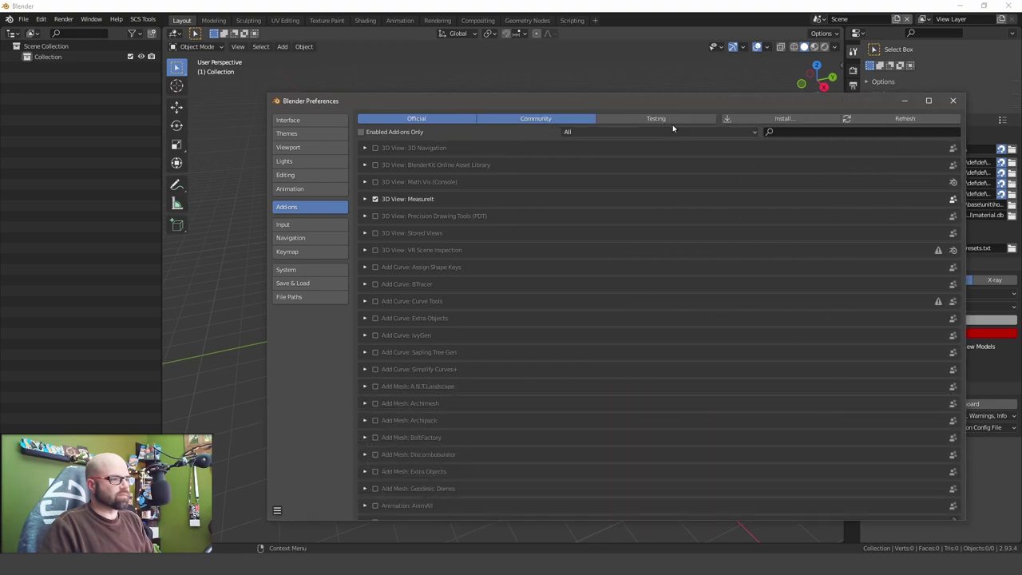
left_click_drag(652, 107, 447, 44)
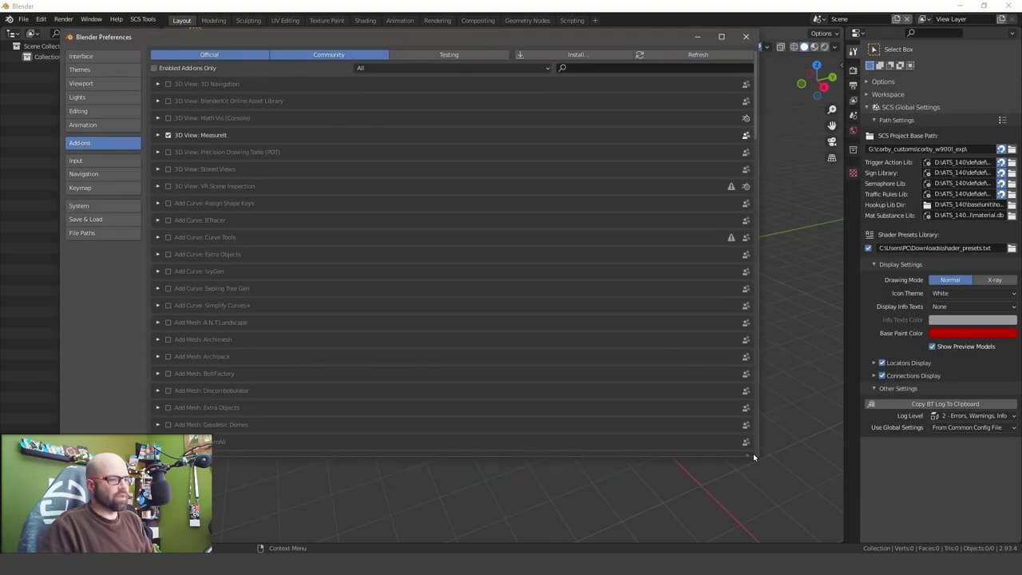
left_click_drag(756, 455, 858, 499)
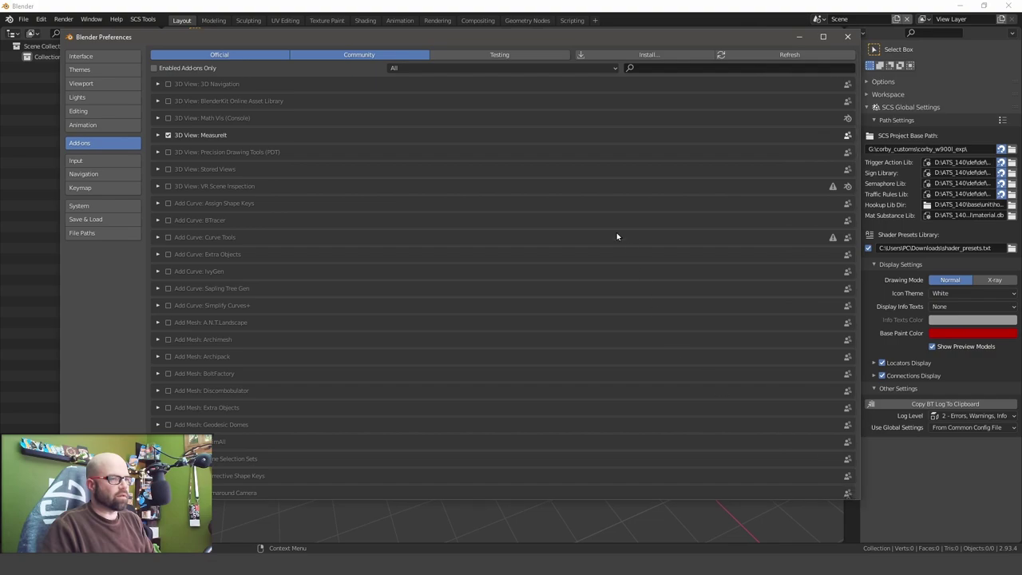
Step: Install the io_converter_pix_wrapper zip from G:\tools_for_scs as an add-on
left_click(608, 55)
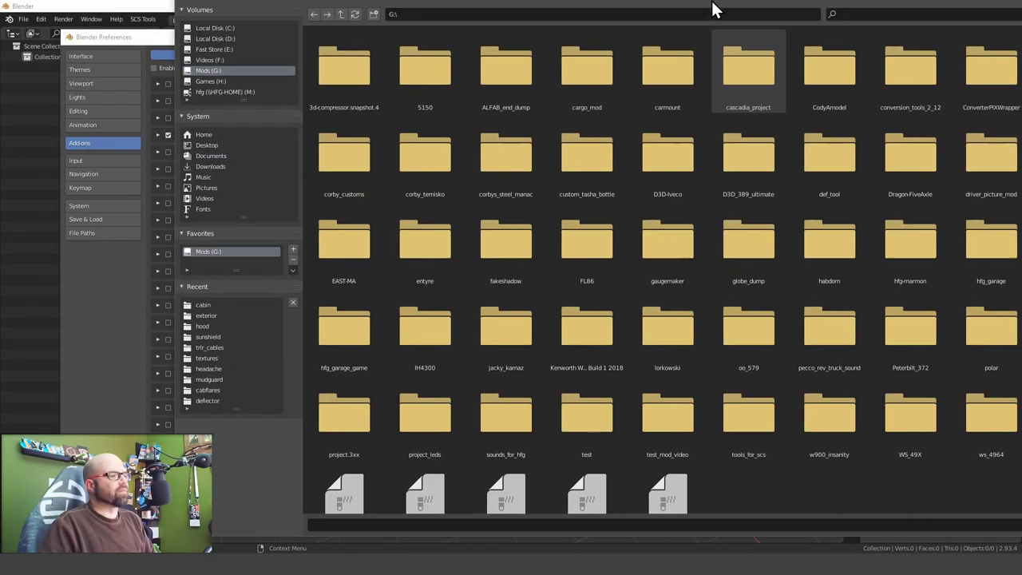
mouse_move(711, 8)
left_mouse_down()
mouse_move(734, 341)
mouse_move(726, 4)
left_mouse_up()
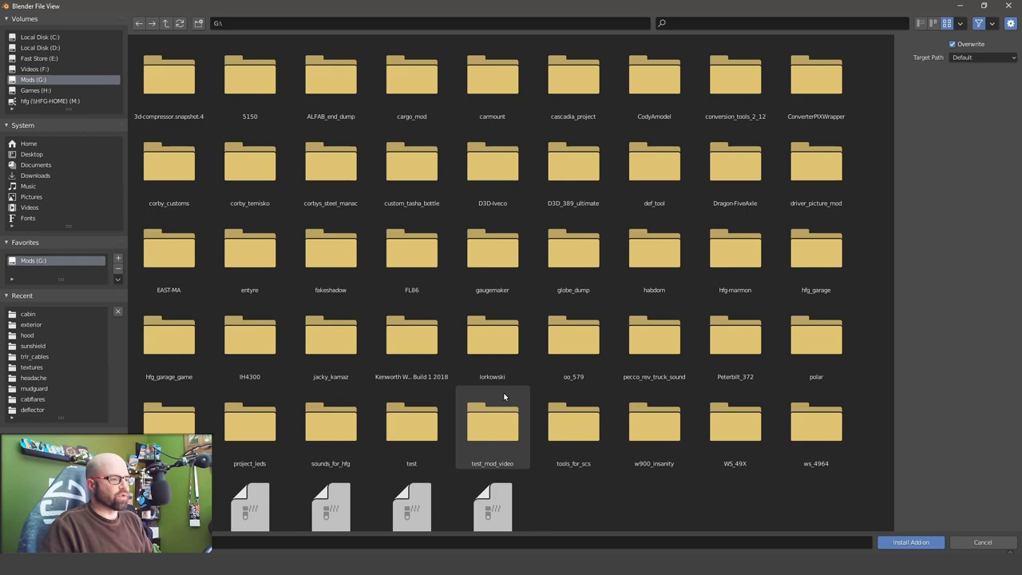
left_click(570, 433)
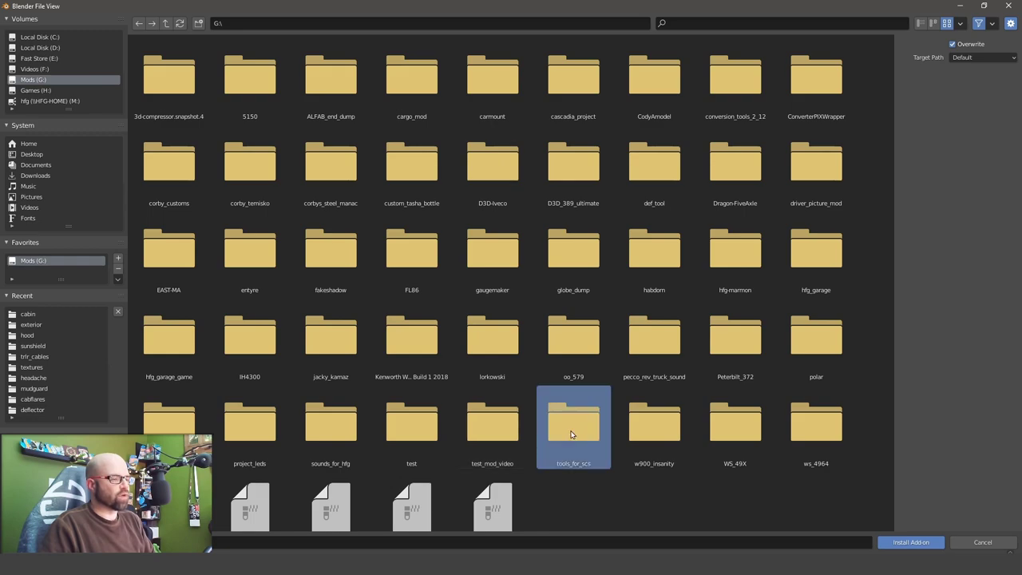
double_click(570, 433)
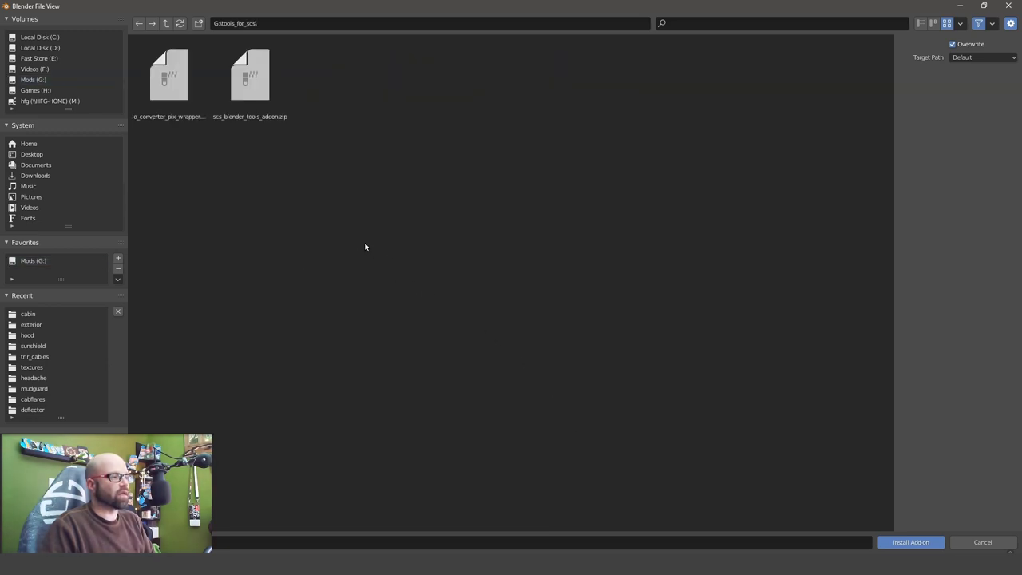
left_click(179, 108)
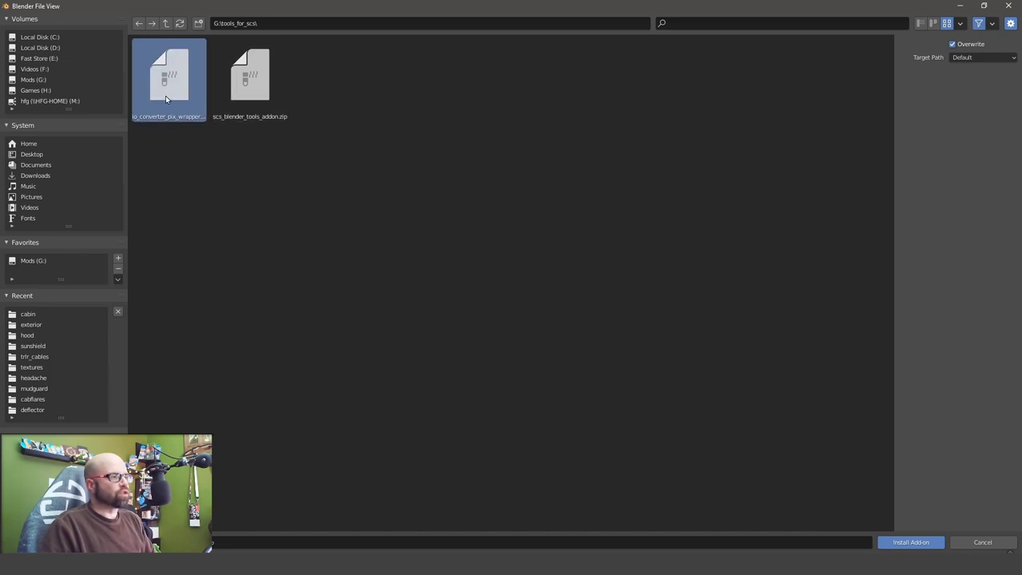
left_click(908, 543)
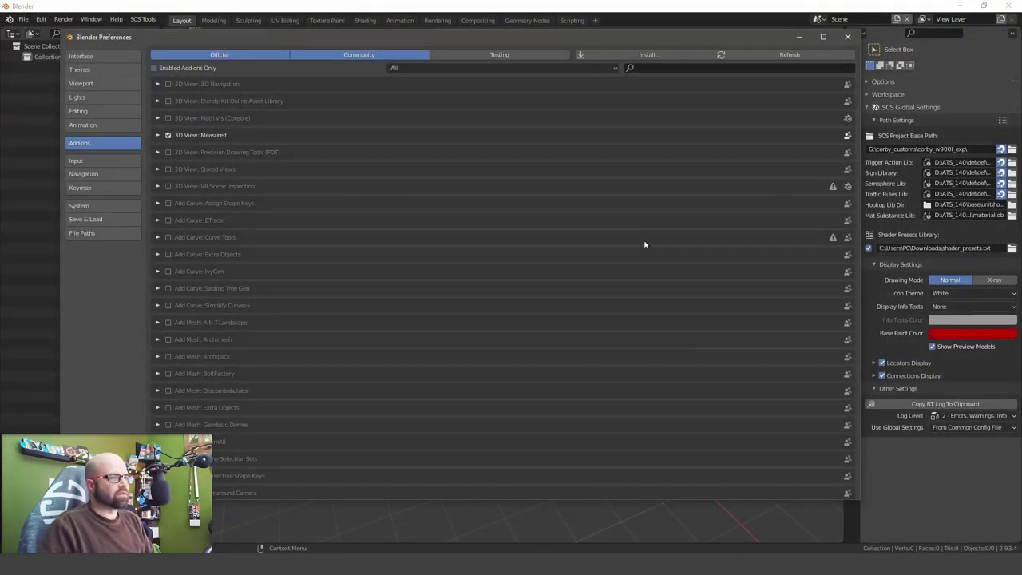
left_click(664, 68)
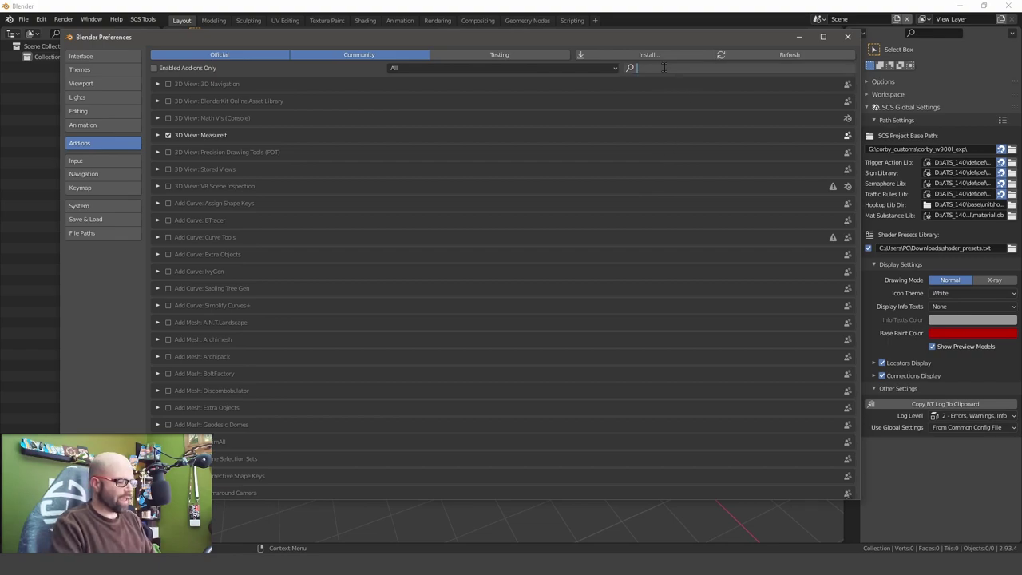
type("wrap")
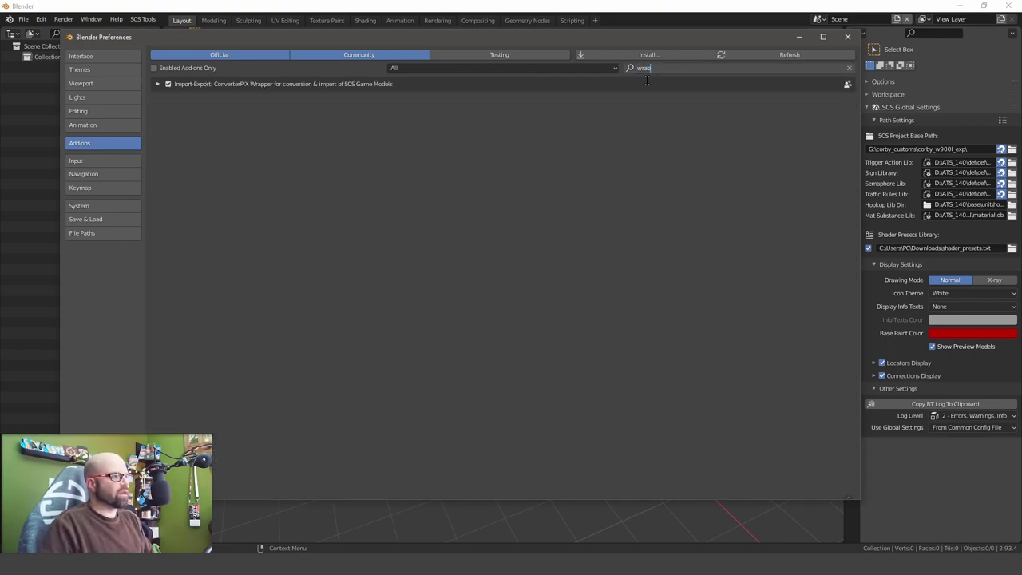
left_click(157, 85)
left_click(158, 85)
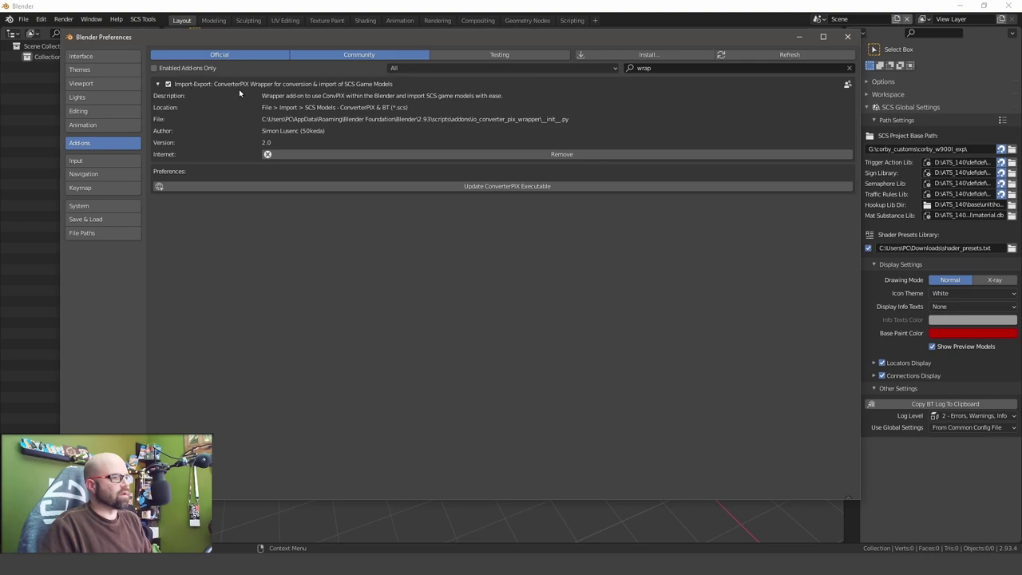
left_click(848, 68)
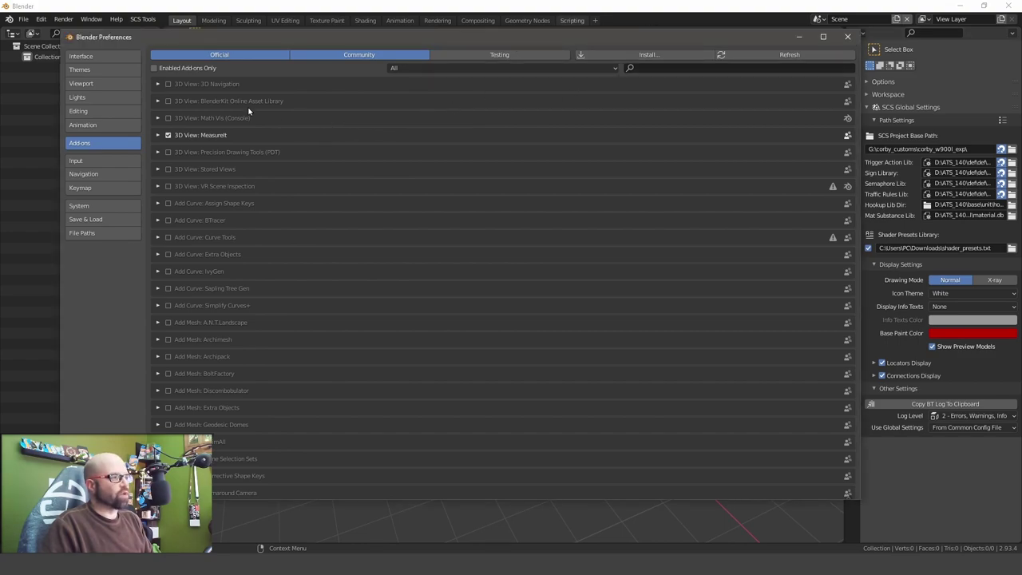
Step: Install scs_blender_tools_addon.zip from G:\tools_for_scs on the Mods drive
left_click(650, 56)
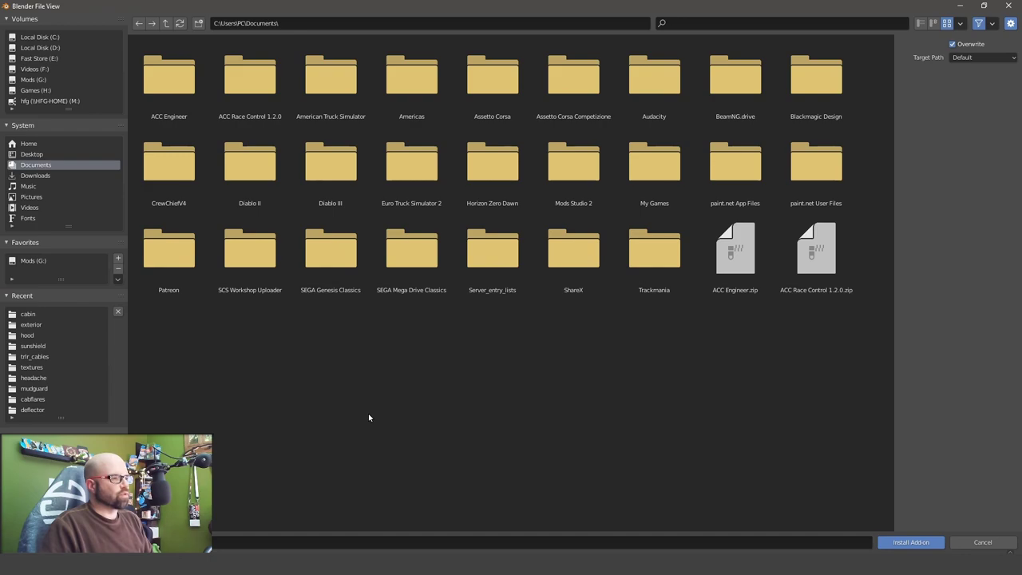
left_click(28, 81)
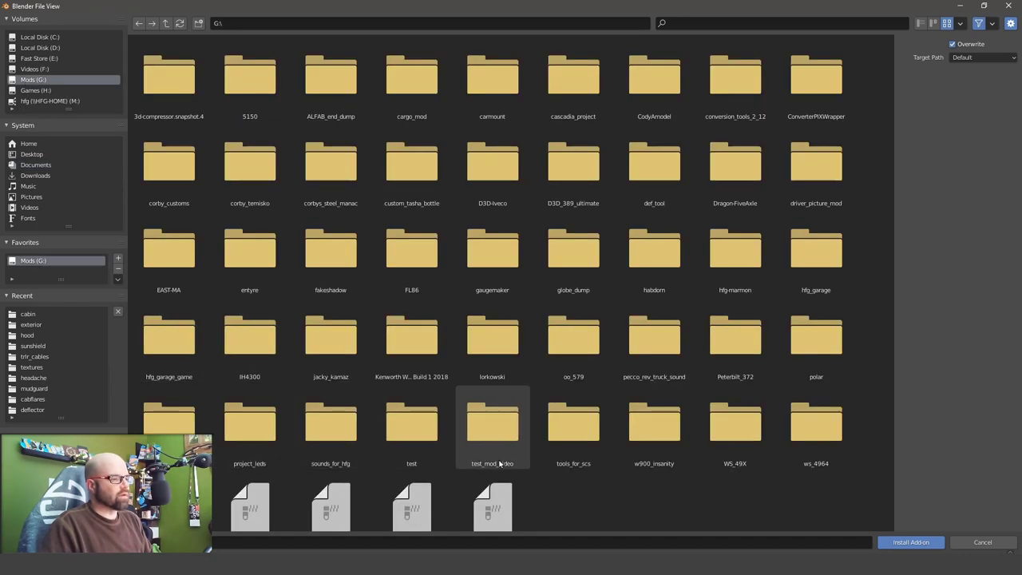
double_click(561, 447)
left_click(245, 107)
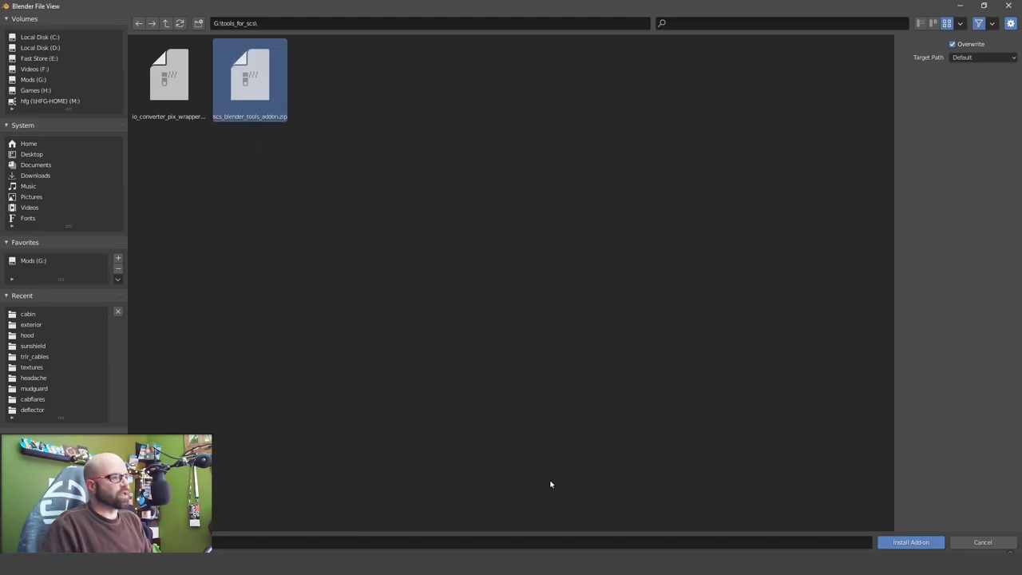
left_click(902, 543)
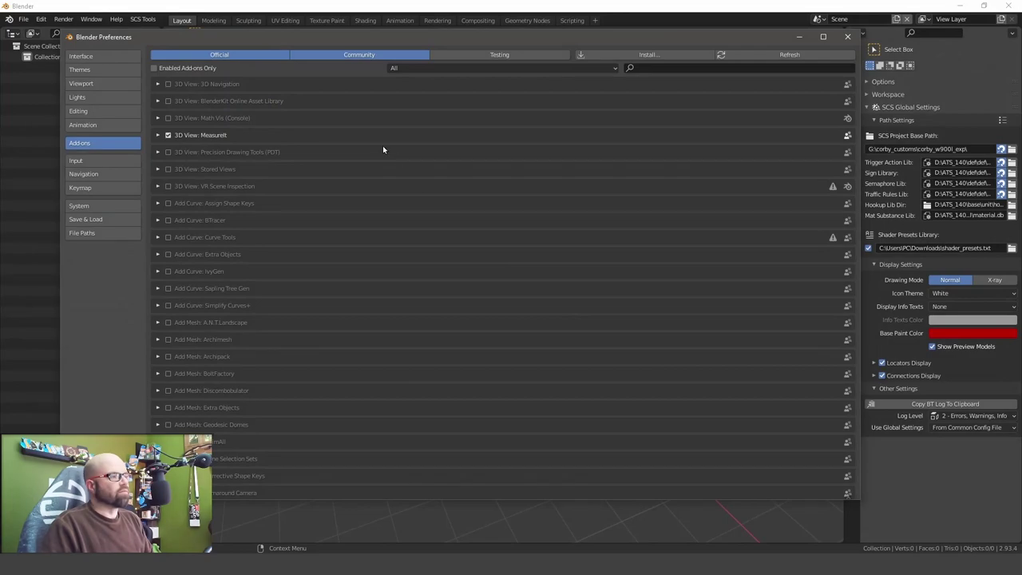
Step: Filter add-ons by 'scs', inspect Import-Export: SCS Tools details, and close Preferences
left_click(653, 70)
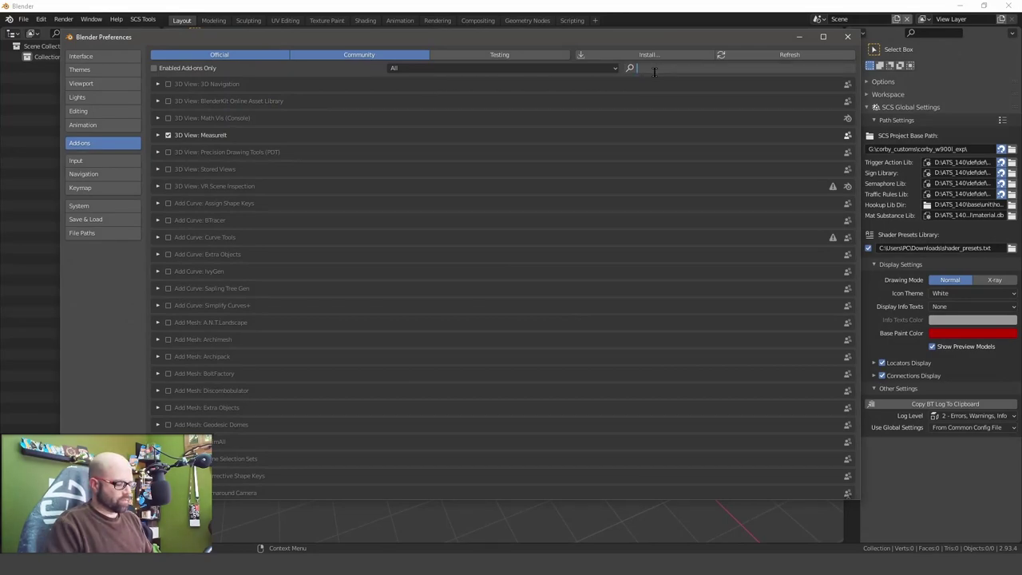
type("scs")
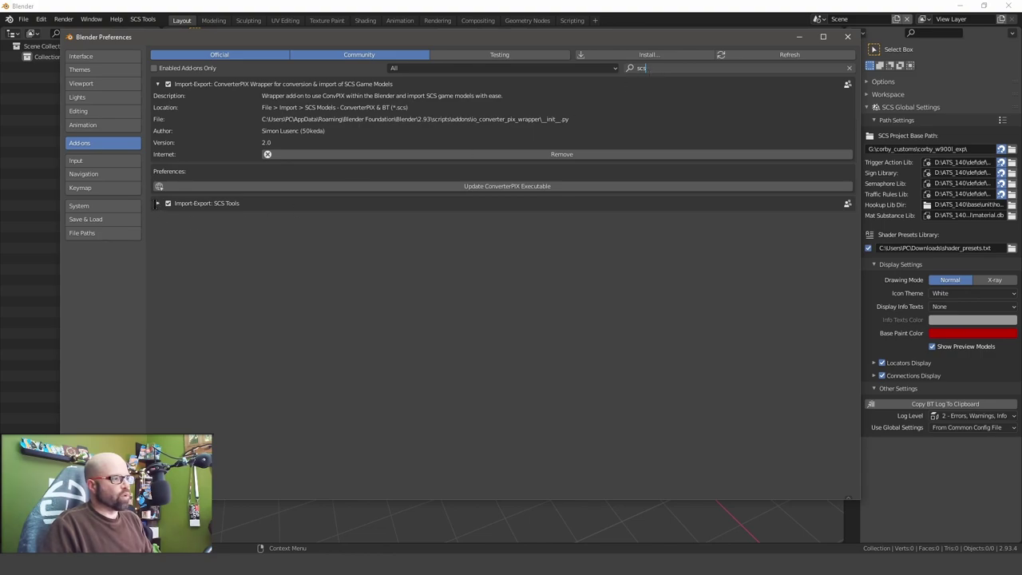
left_click(157, 204)
left_click(157, 204)
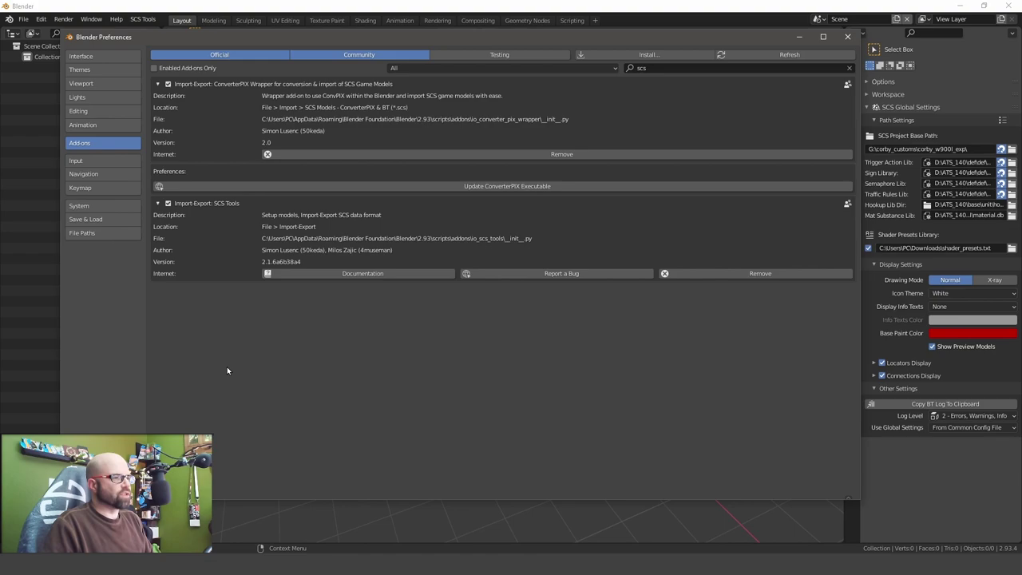
left_click(846, 36)
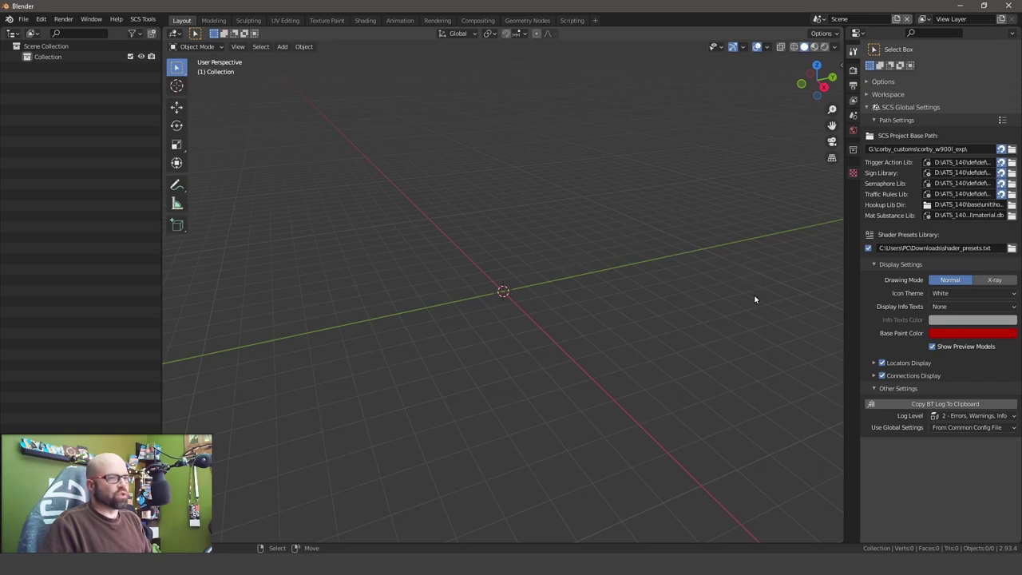
Step: Widen the settings panel beside the 3D viewport, leaving its editor type unchanged
left_click_drag(844, 239, 551, 236)
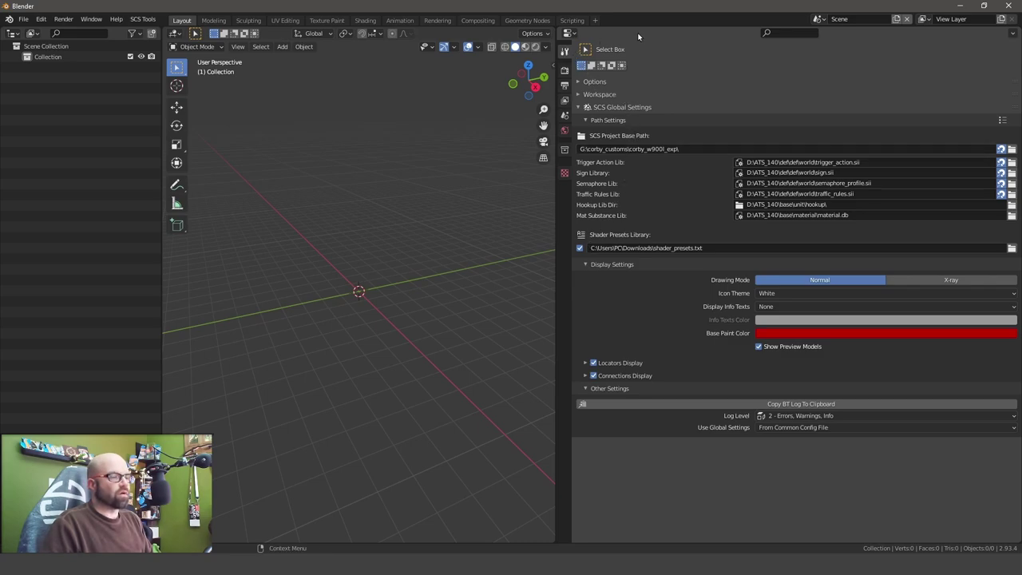
left_click(569, 34)
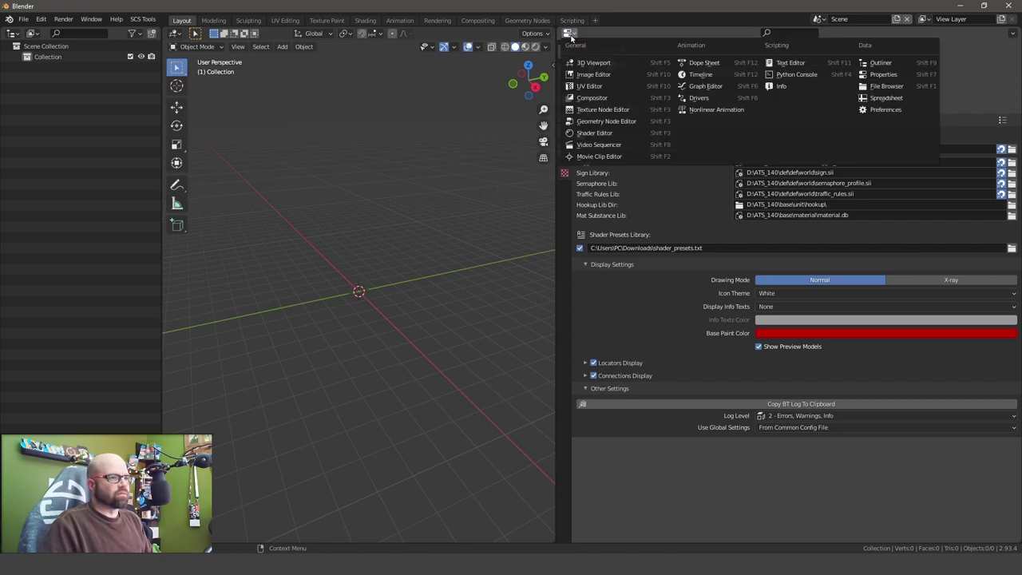
left_click(569, 35)
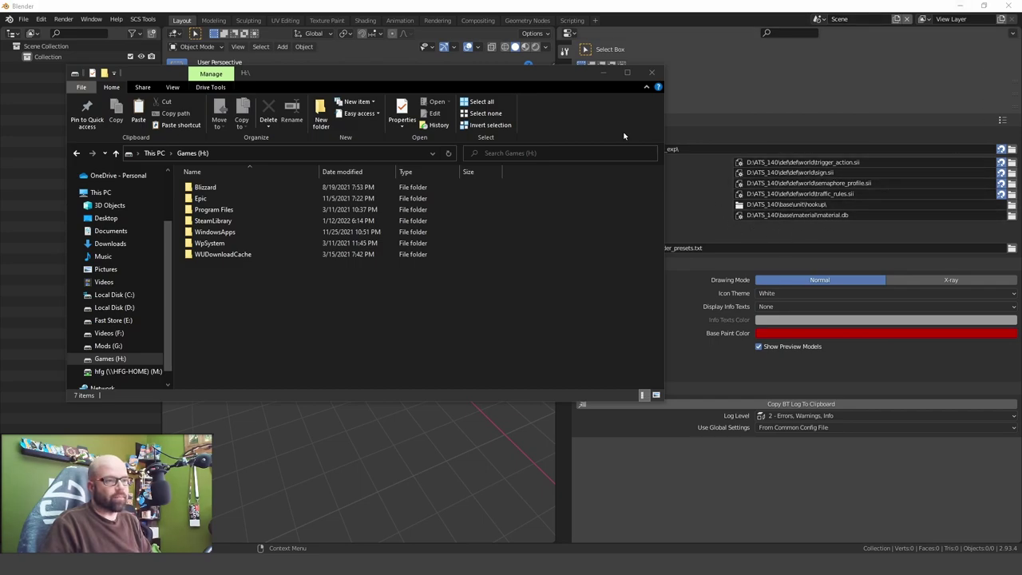
Step: Copy def.scs from H:\SteamLibrary\steamapps\common\American Truck Simulator
left_click_drag(556, 76, 534, 78)
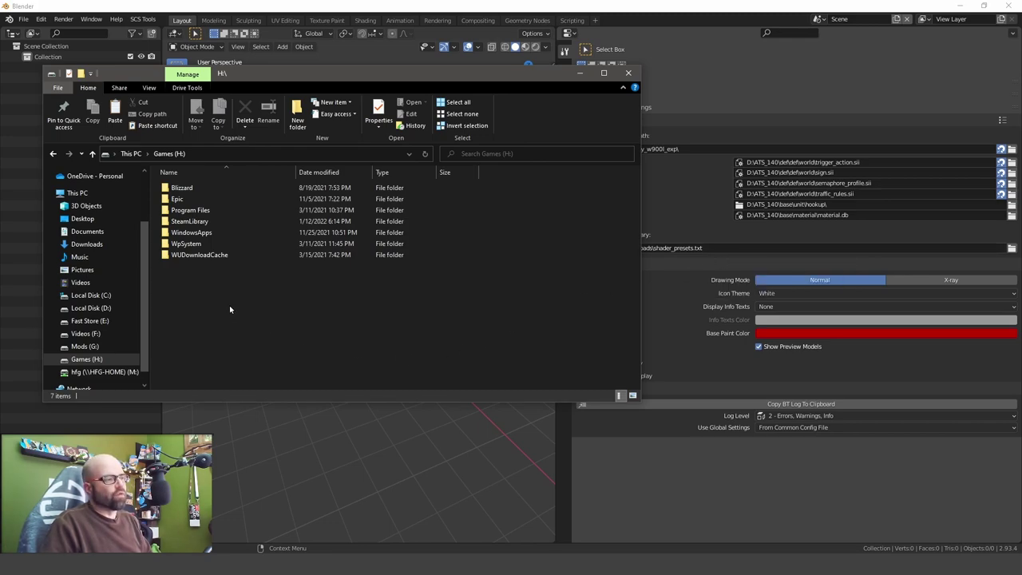
left_click_drag(269, 77, 354, 78)
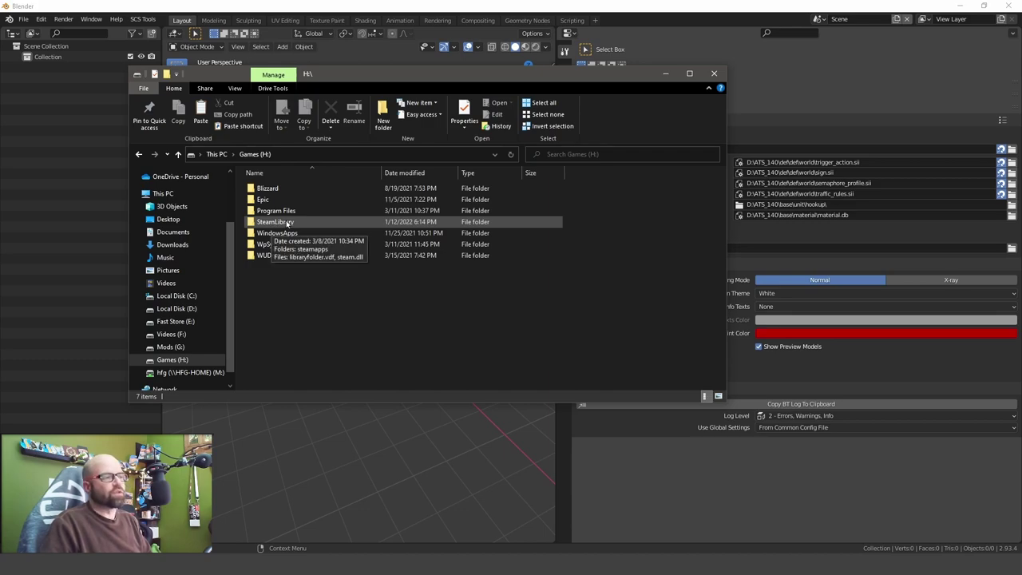
left_click(286, 223)
double_click(287, 222)
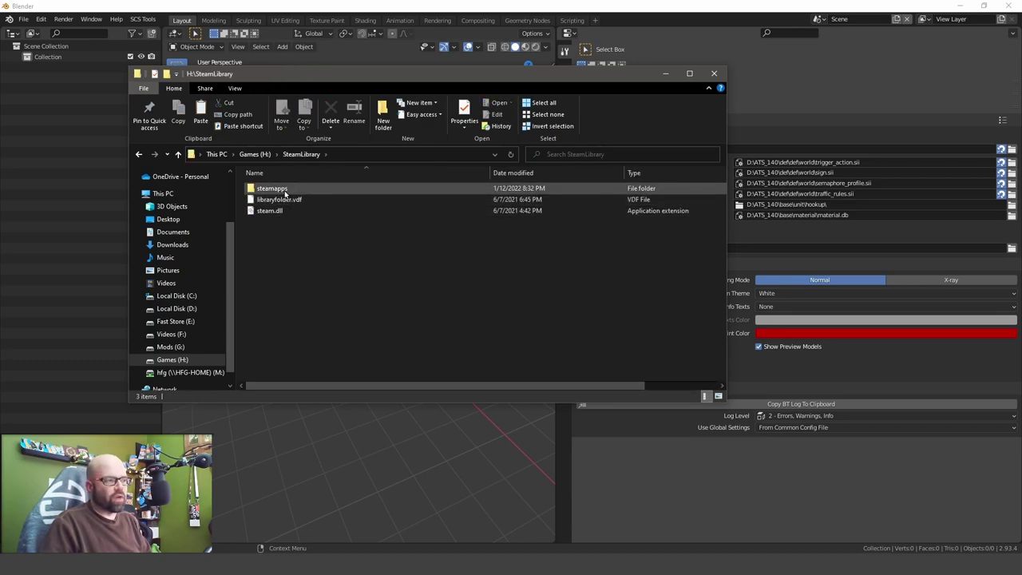
double_click(282, 190)
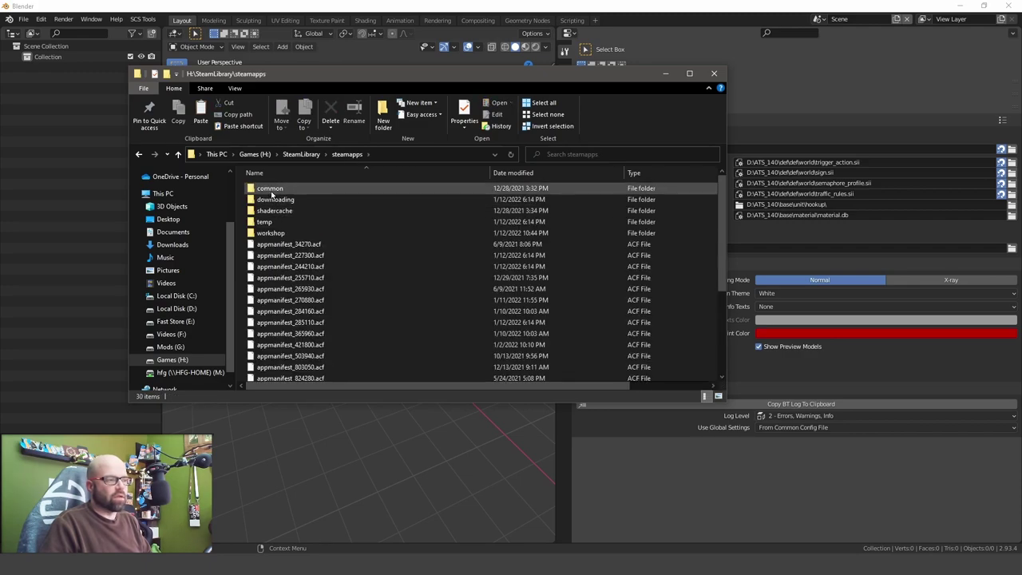
double_click(272, 189)
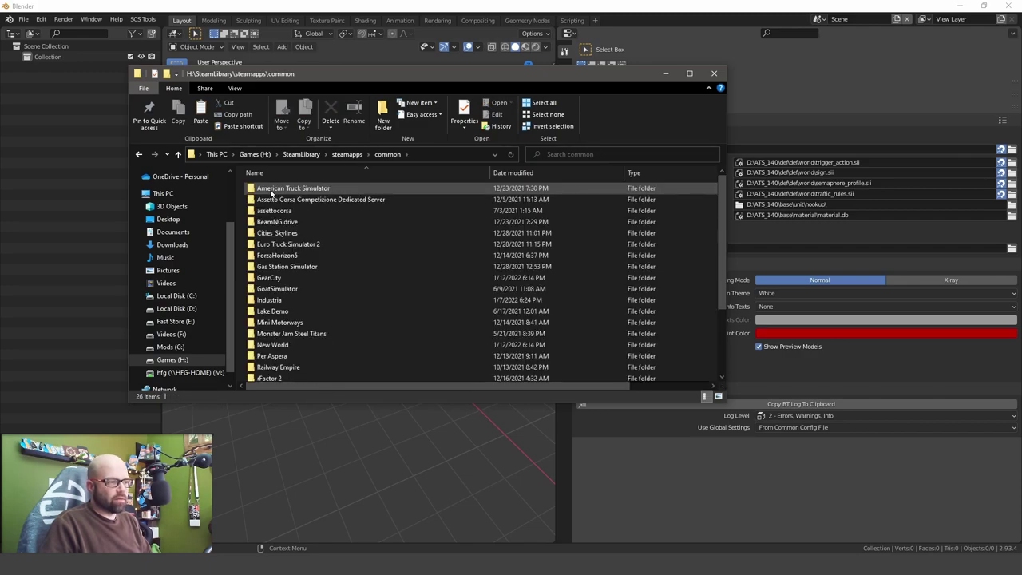
double_click(271, 190)
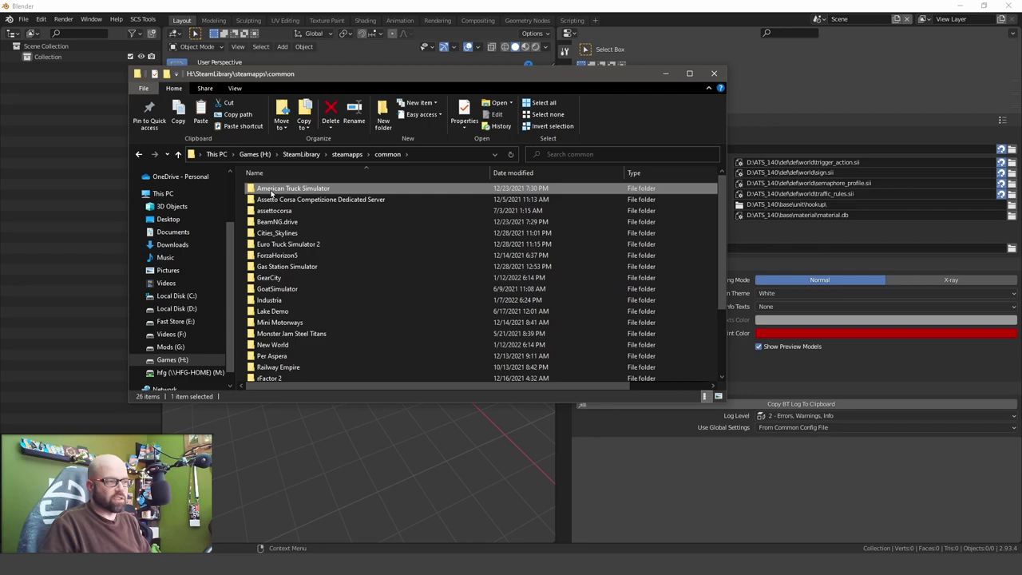
left_click(268, 256)
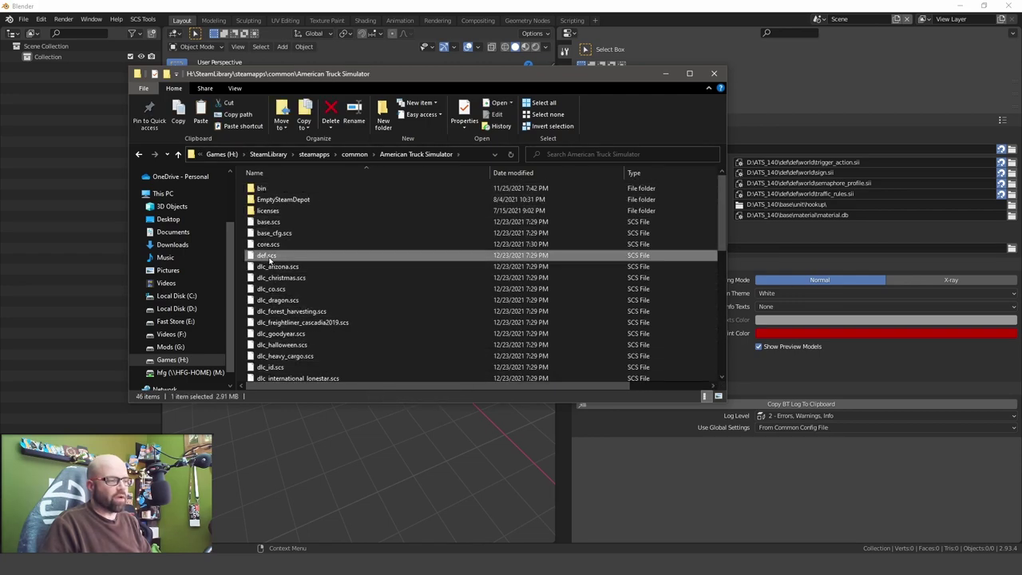
right_click(270, 257)
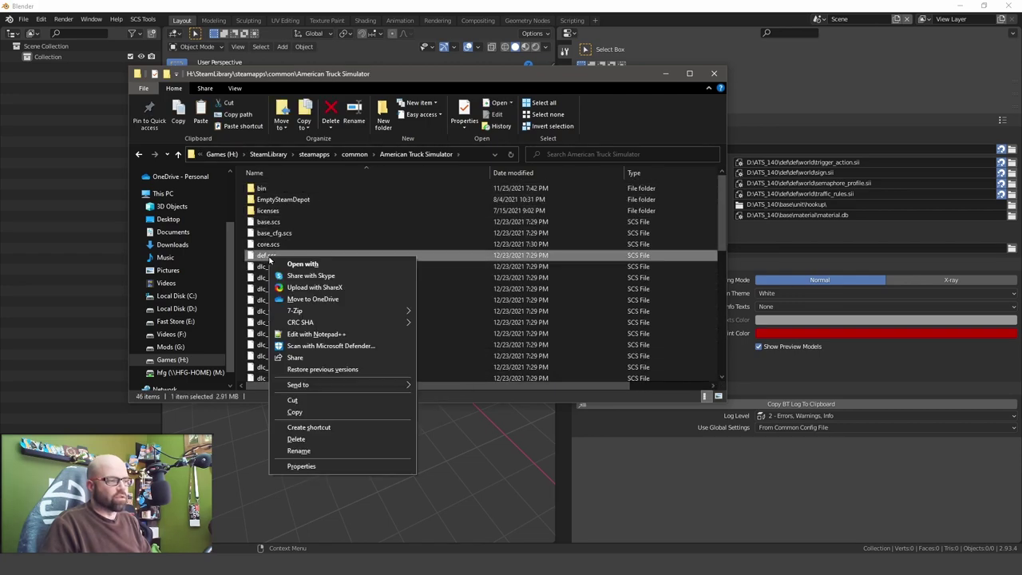
left_click(296, 413)
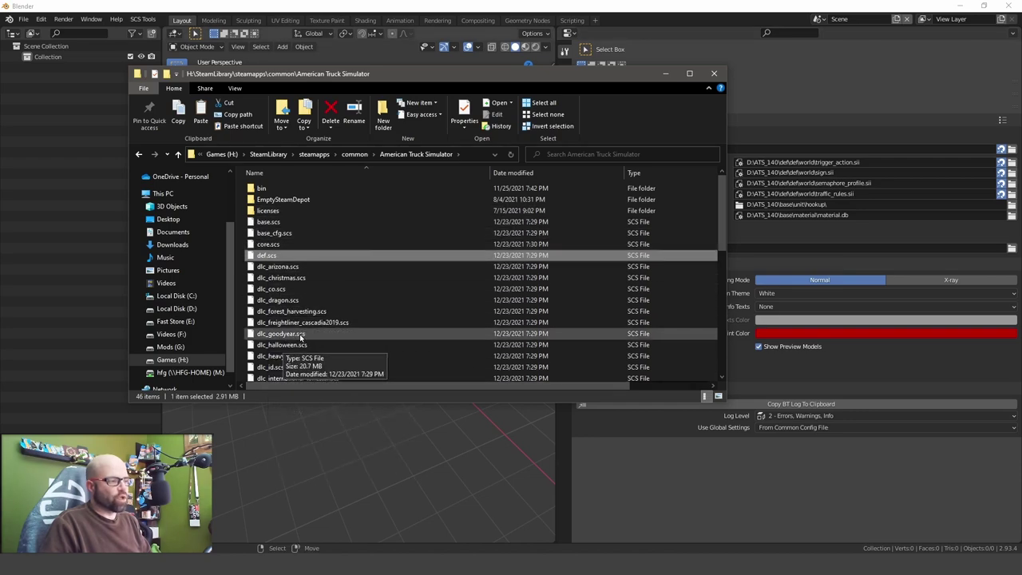
Step: Replace the old def.scs in D:\ATS_143\def with the copied newer def.scs
left_click(191, 310)
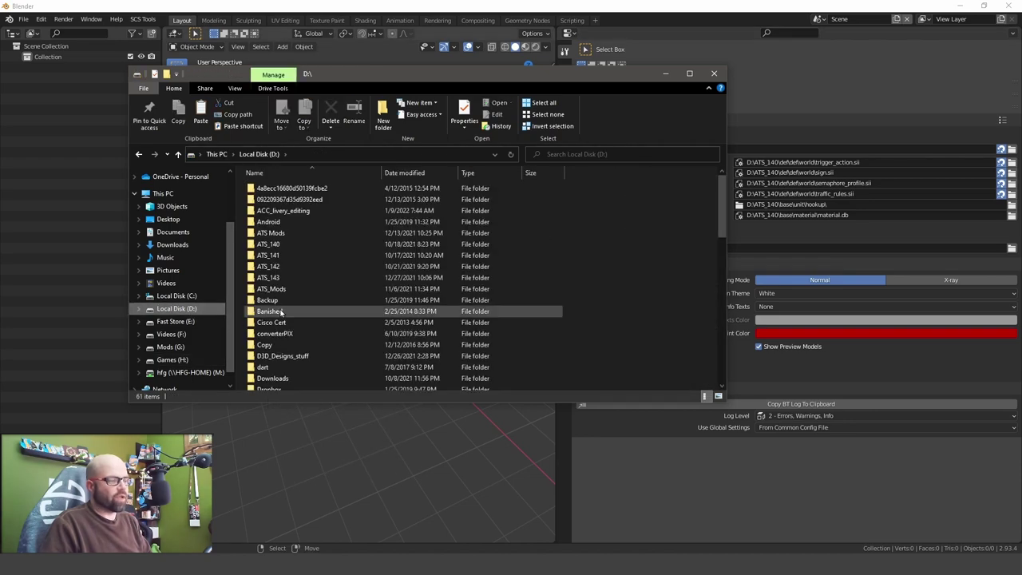
double_click(270, 278)
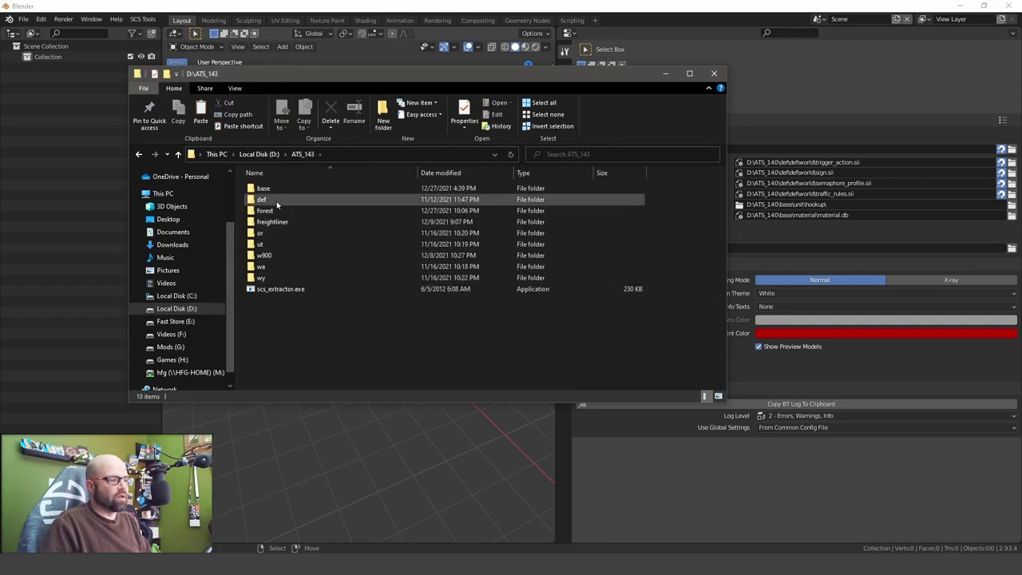
double_click(265, 201)
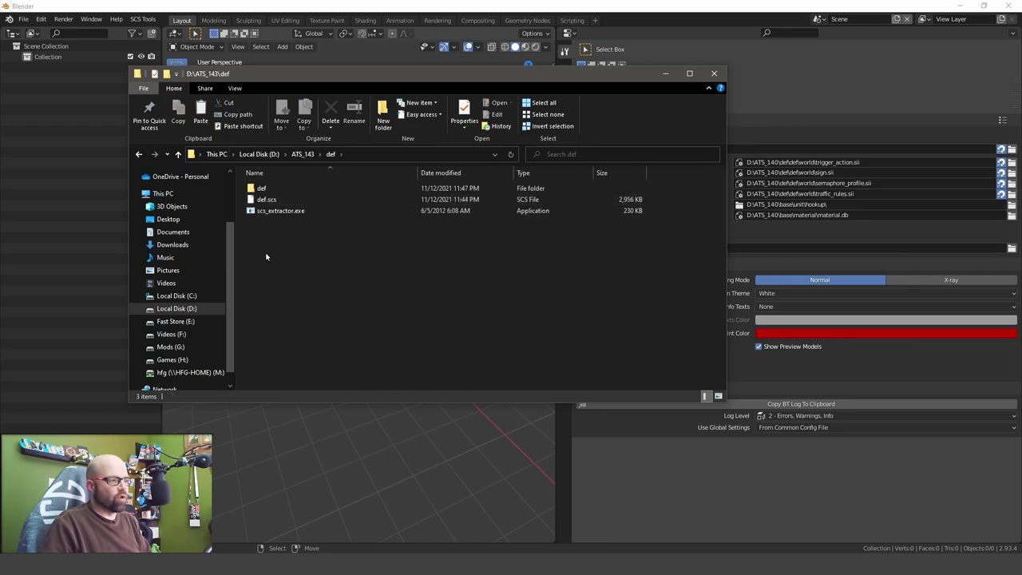
left_click(261, 200)
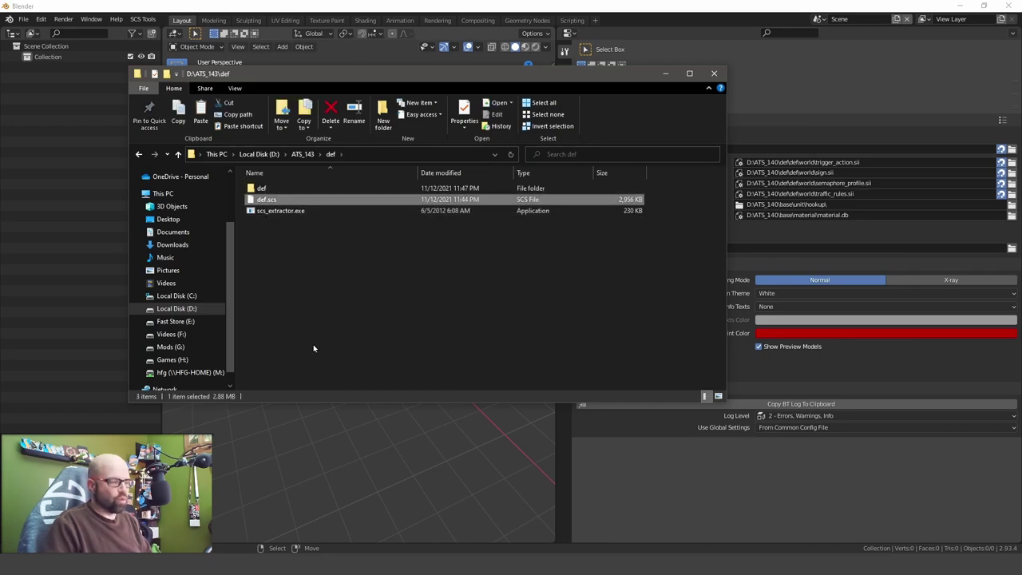
key("Delete")
right_click(309, 257)
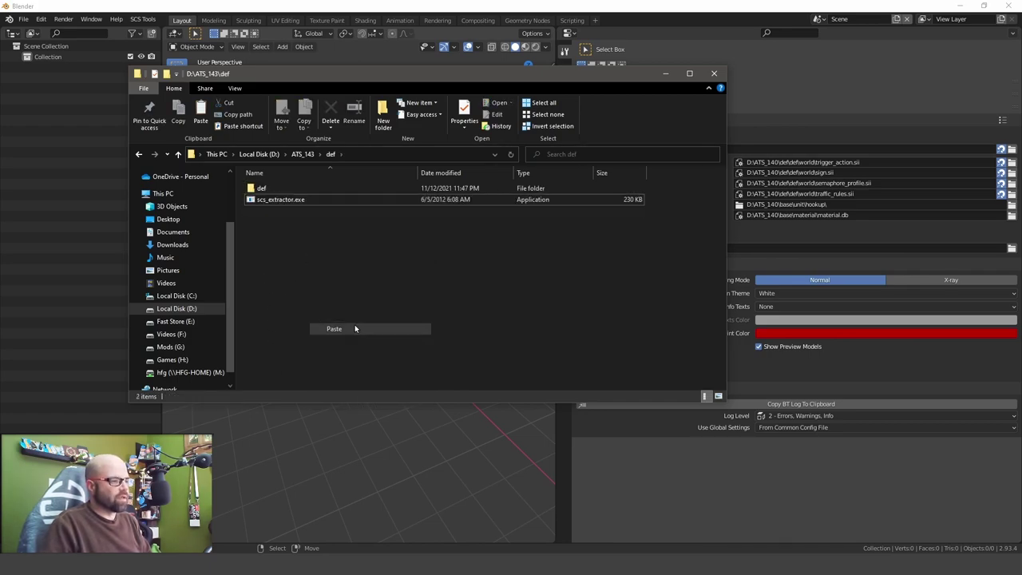
left_click(355, 328)
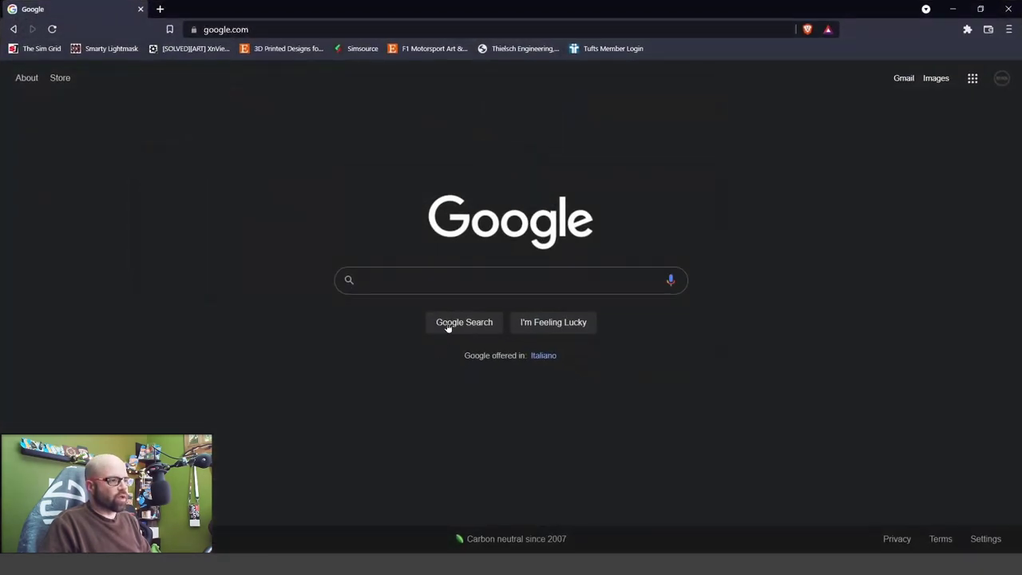
left_click(397, 279)
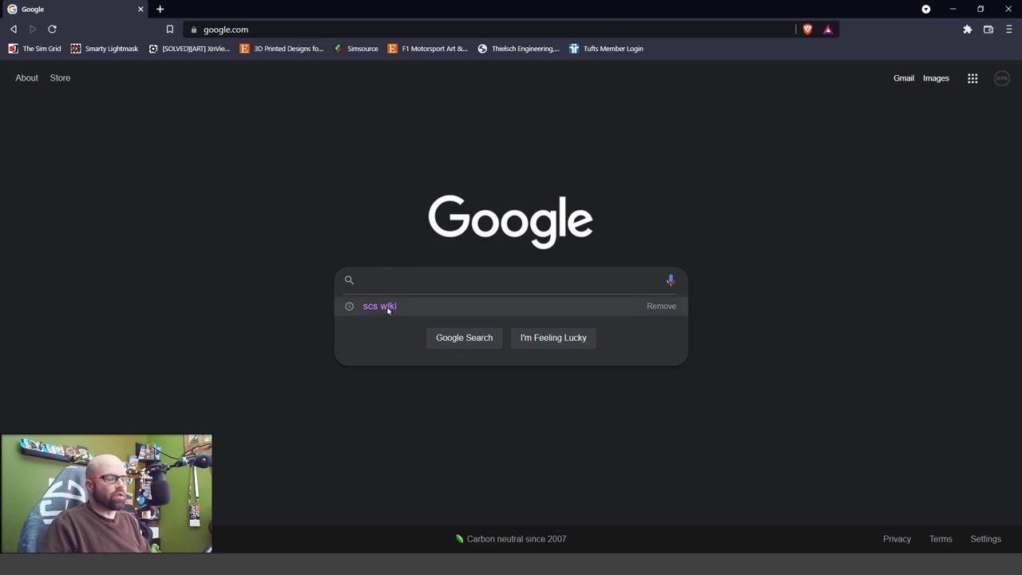
Step: Search 'scs wiki', open the SCS Modding Wiki's Game Archive Extractor page, then minimize the browser
left_click(388, 310)
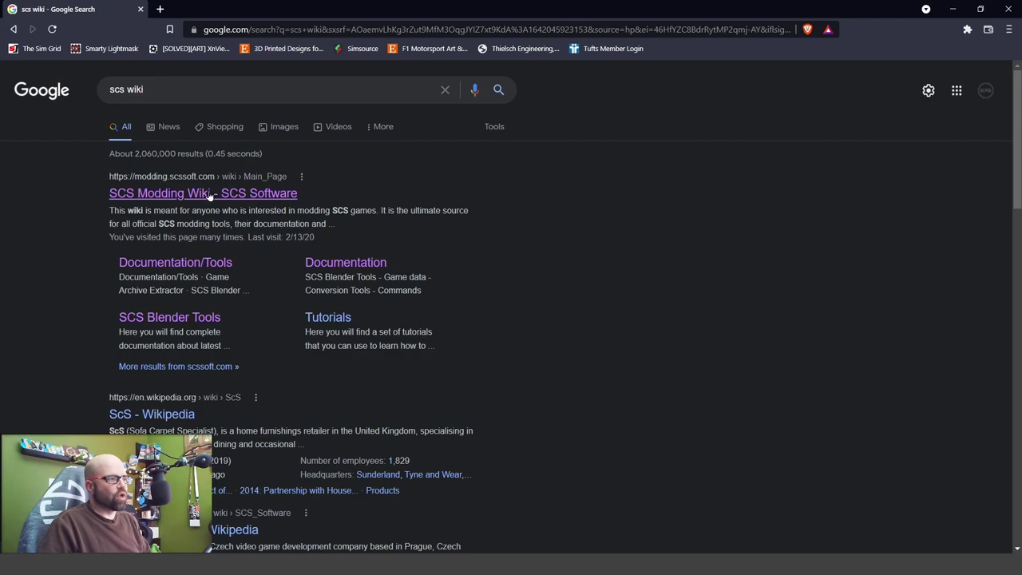
left_click(206, 195)
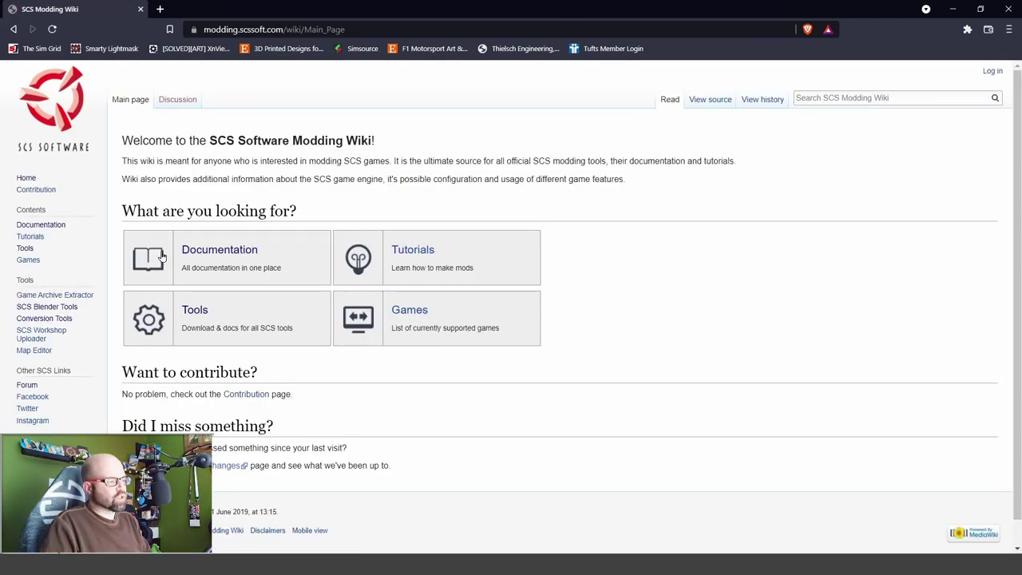
scroll(50, 309, "down", 1)
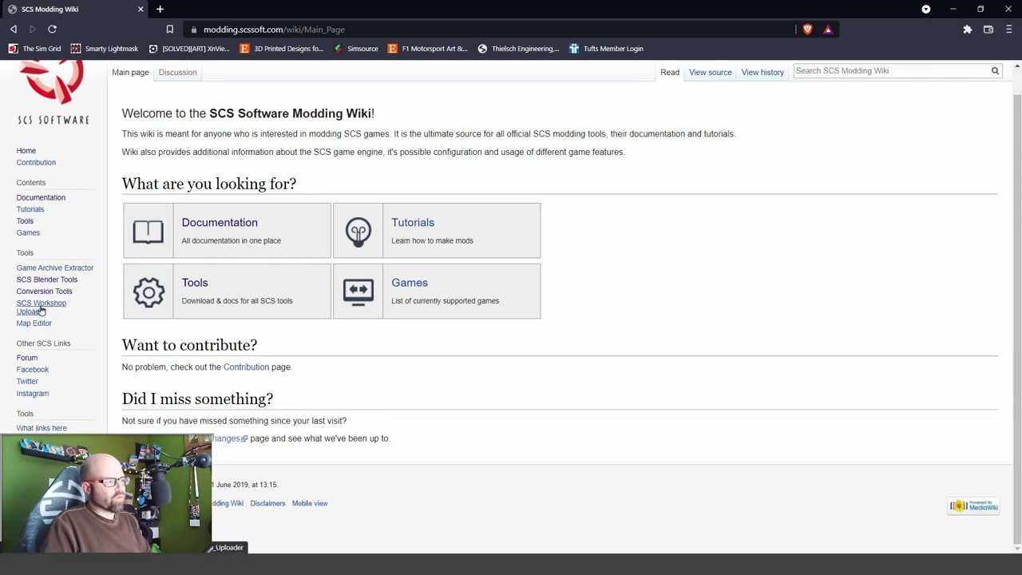
left_click(60, 269)
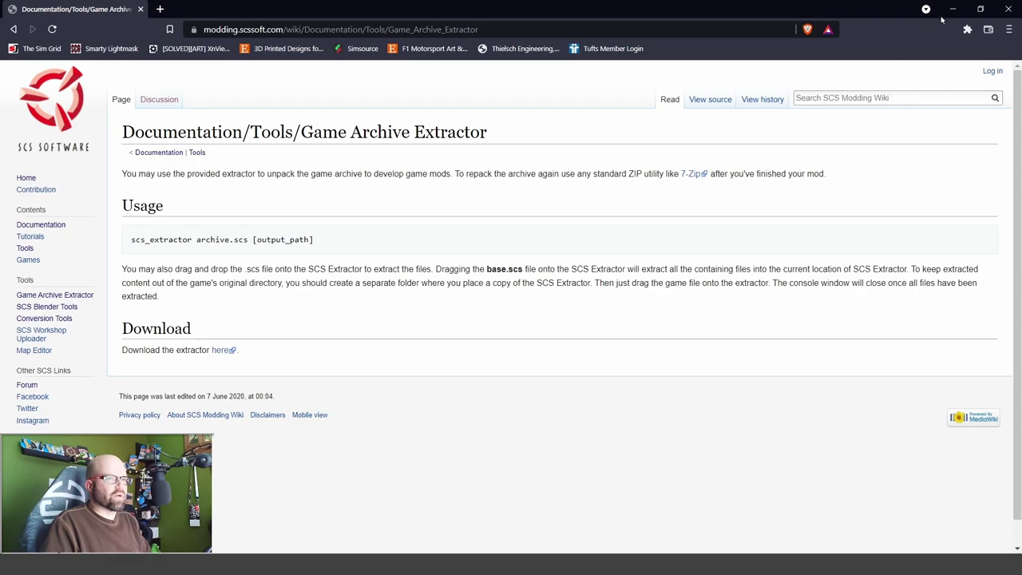
left_click(952, 10)
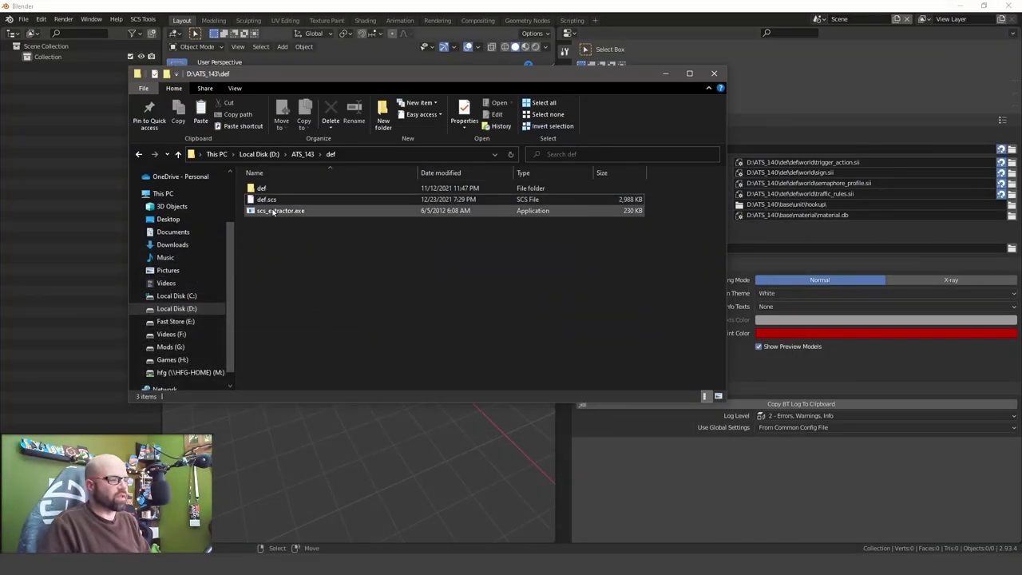
Step: Extract def.scs by dropping it onto scs_extractor.exe
left_click(269, 201)
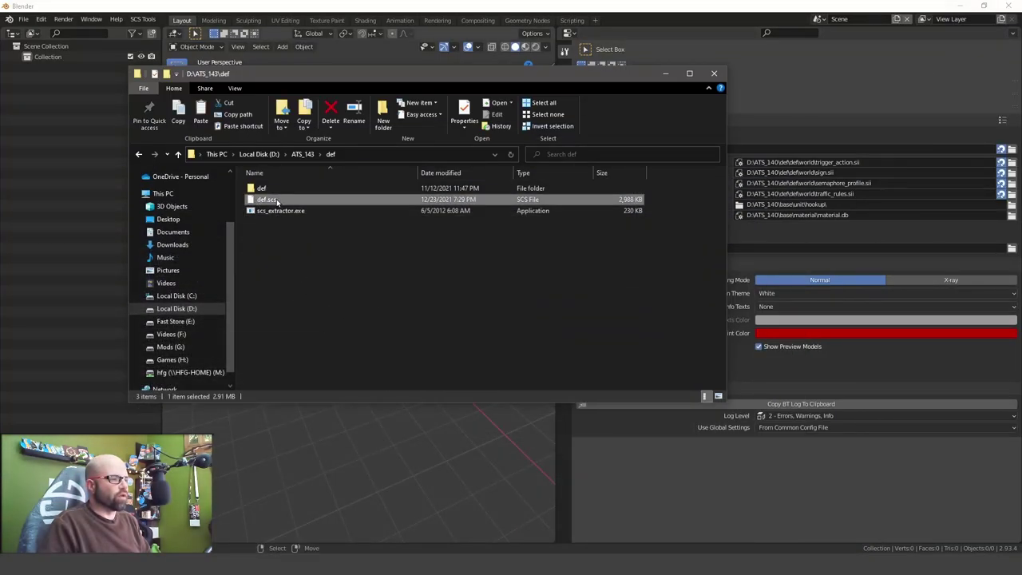
mouse_move(278, 203)
left_mouse_down()
mouse_move(278, 213)
mouse_move(353, 199)
mouse_move(439, 318)
mouse_move(307, 252)
mouse_move(281, 216)
left_mouse_up()
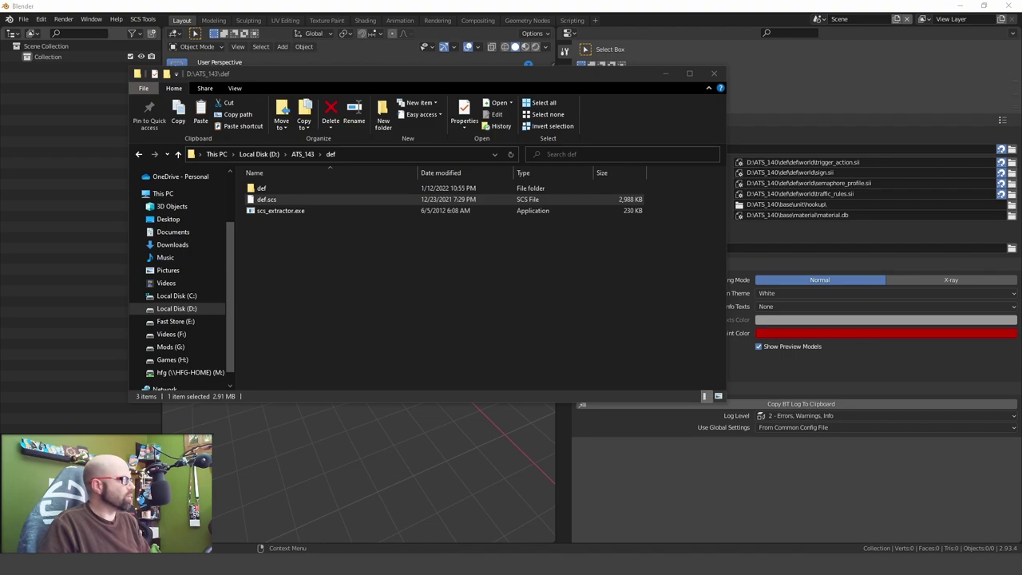
left_click_drag(228, 258, 630, 90)
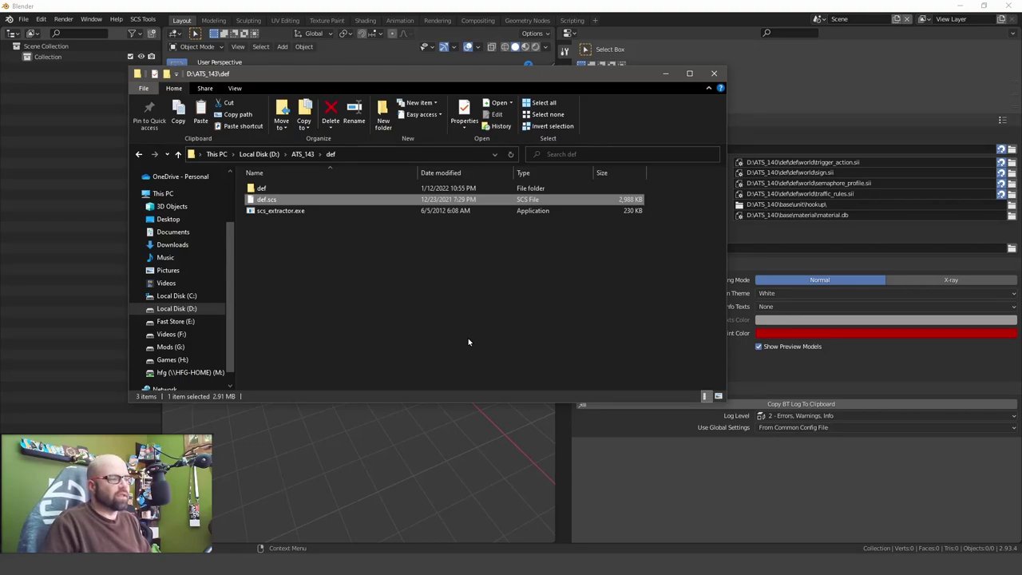
Step: Open the extracted def folder and browse its vehicle, world and .sii contents
left_click(259, 188)
double_click(262, 189)
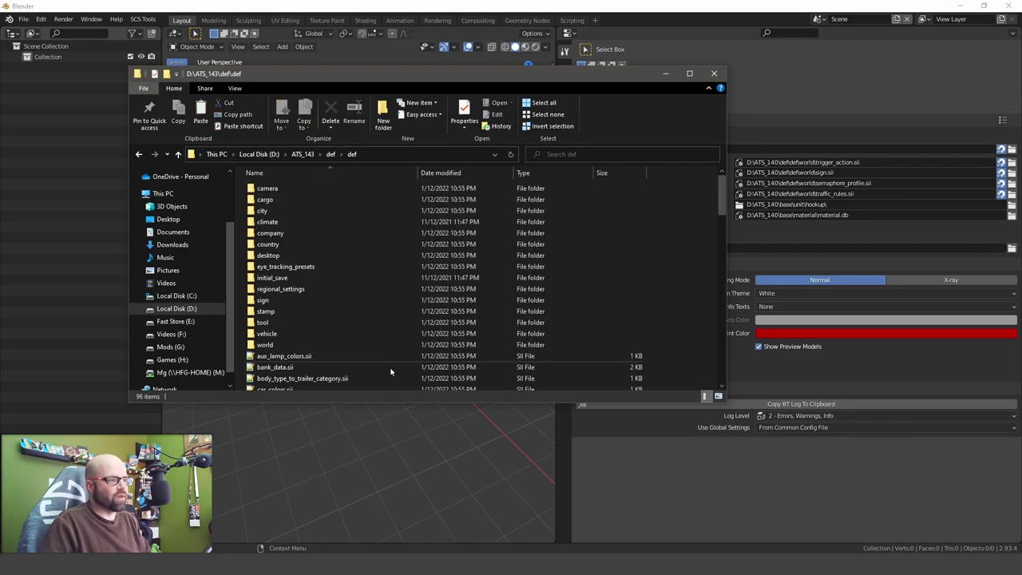
scroll(351, 319, "down", 3)
scroll(345, 311, "down", 7)
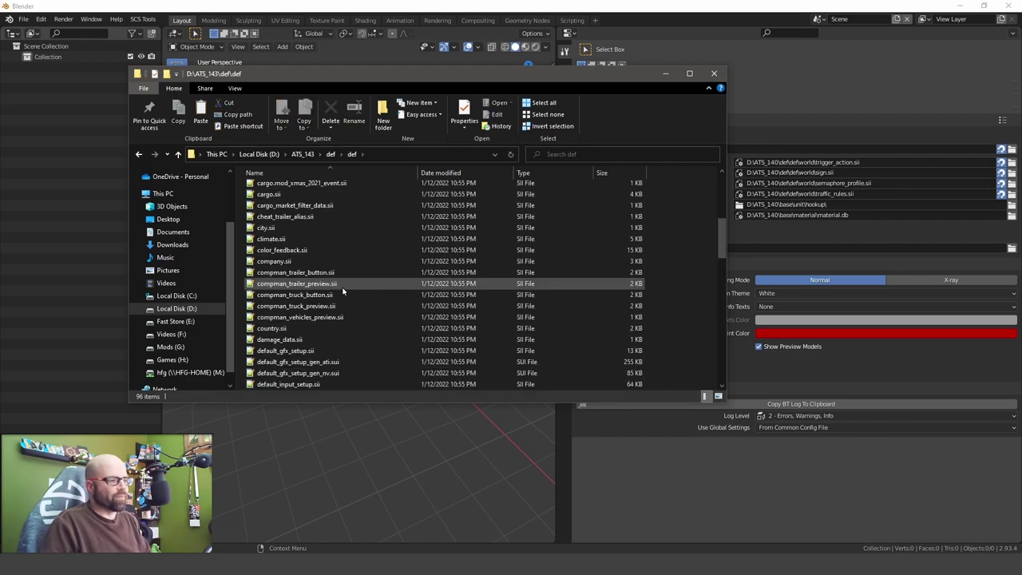
scroll(340, 294, "up", 8)
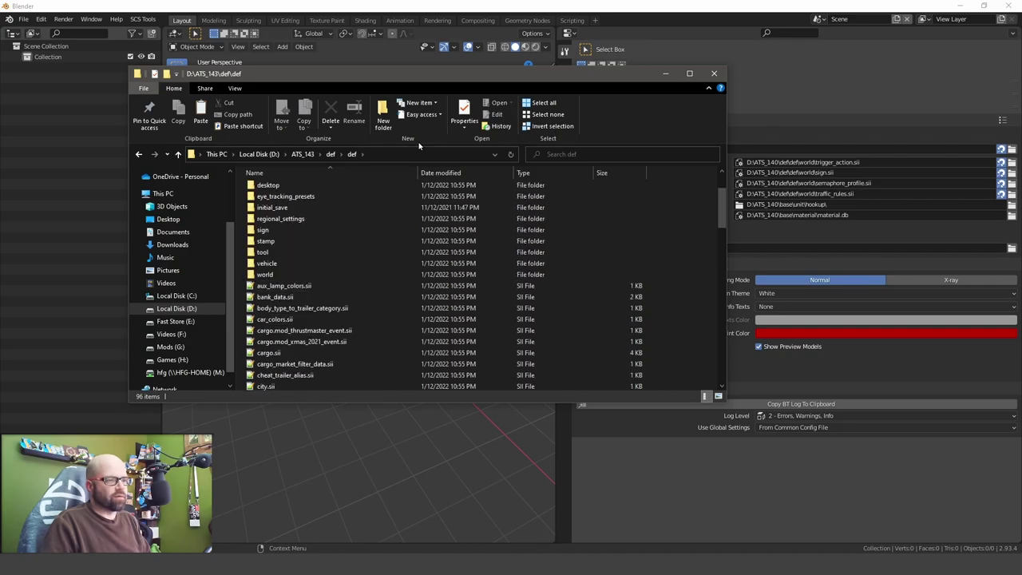
left_click_drag(493, 82, 410, 98)
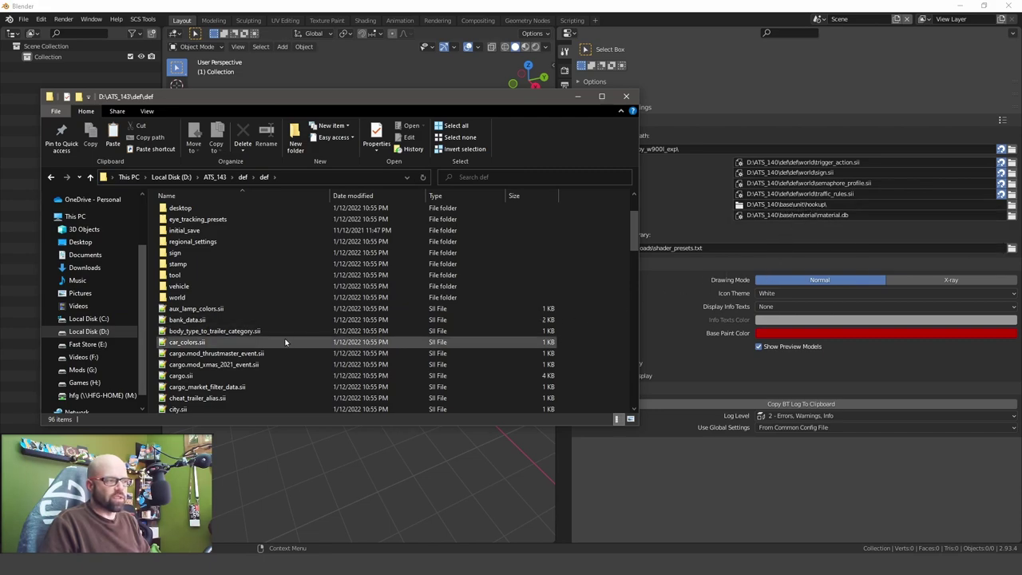
Step: Go back to D:\ATS_143, listing base, def, forest and w900 folders
scroll(212, 344, "up", 1)
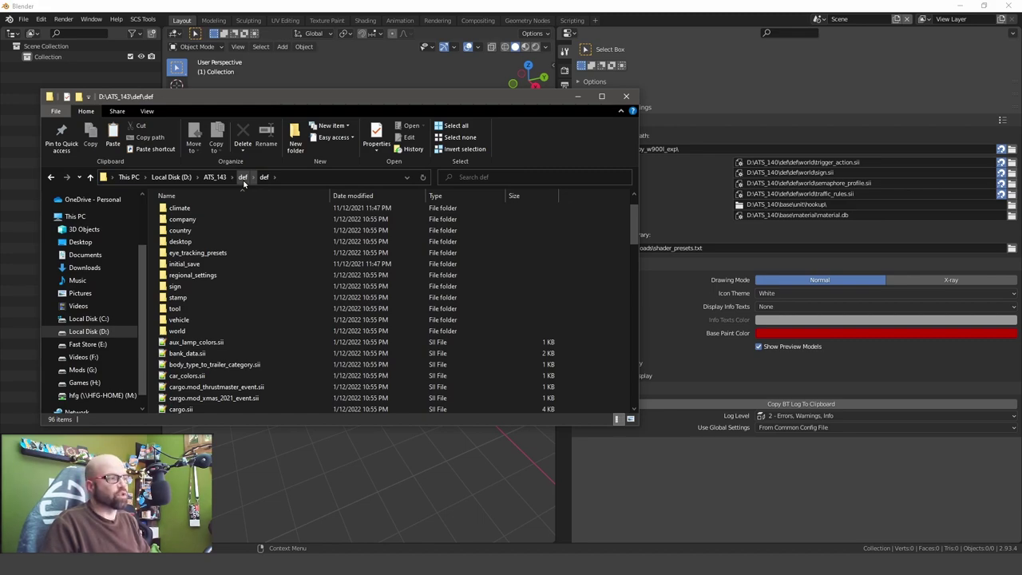
left_click(215, 177)
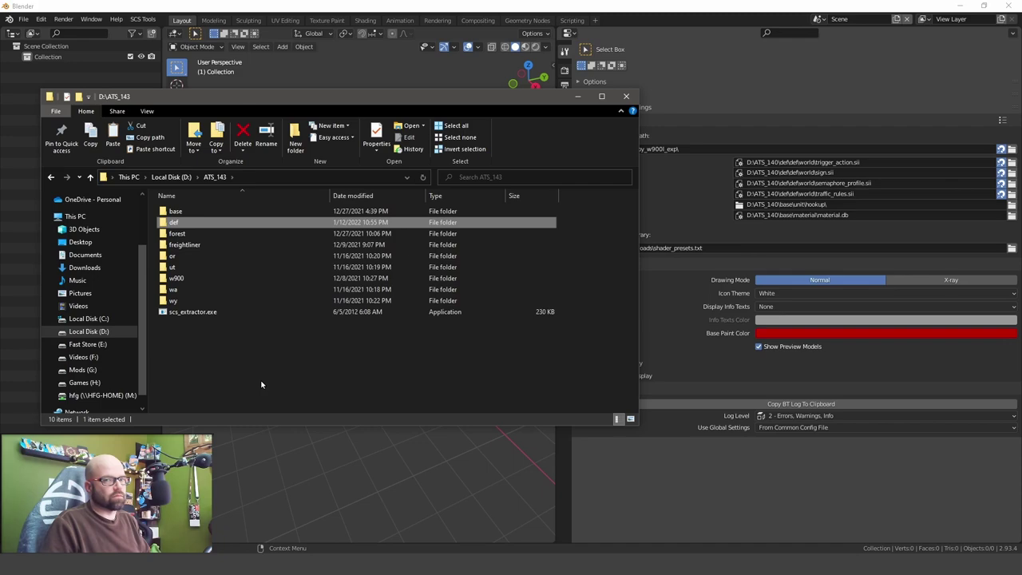
Step: Browse File Explorer into D:\ATS_143\base\unit\hookup and move the window higher
double_click(176, 212)
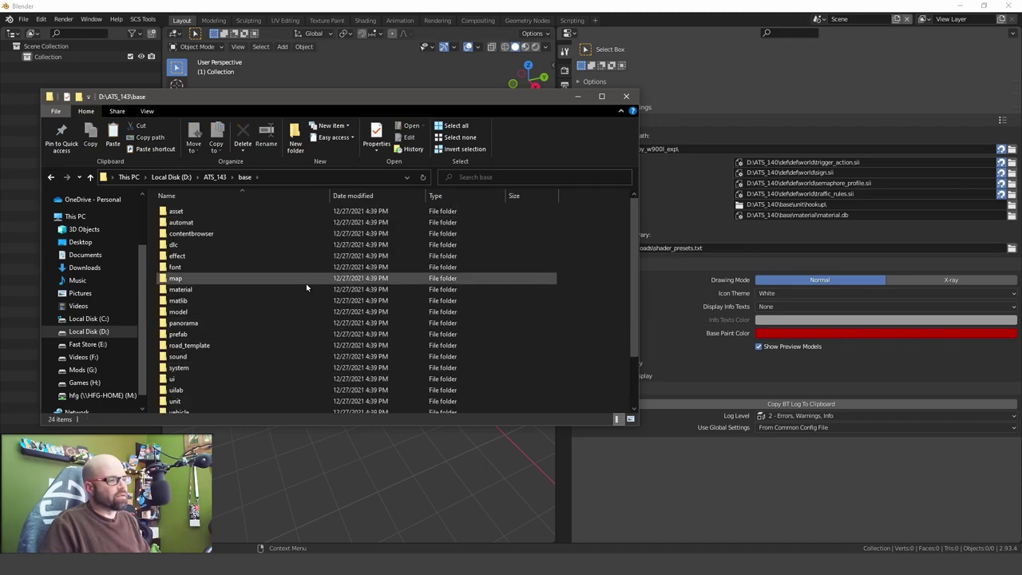
scroll(284, 286, "down", 1)
scroll(275, 292, "down", 1)
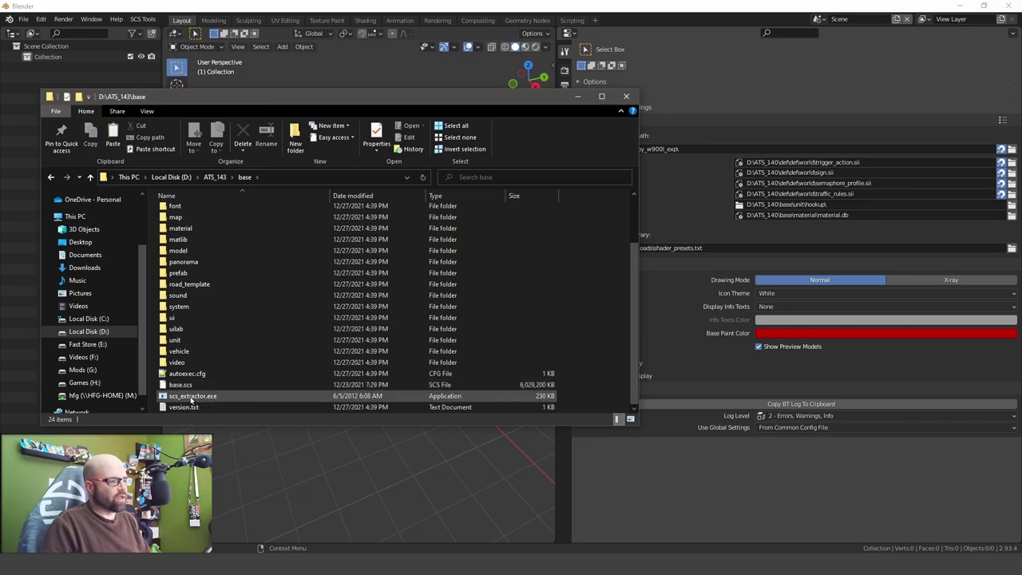
scroll(205, 343, "up", 1)
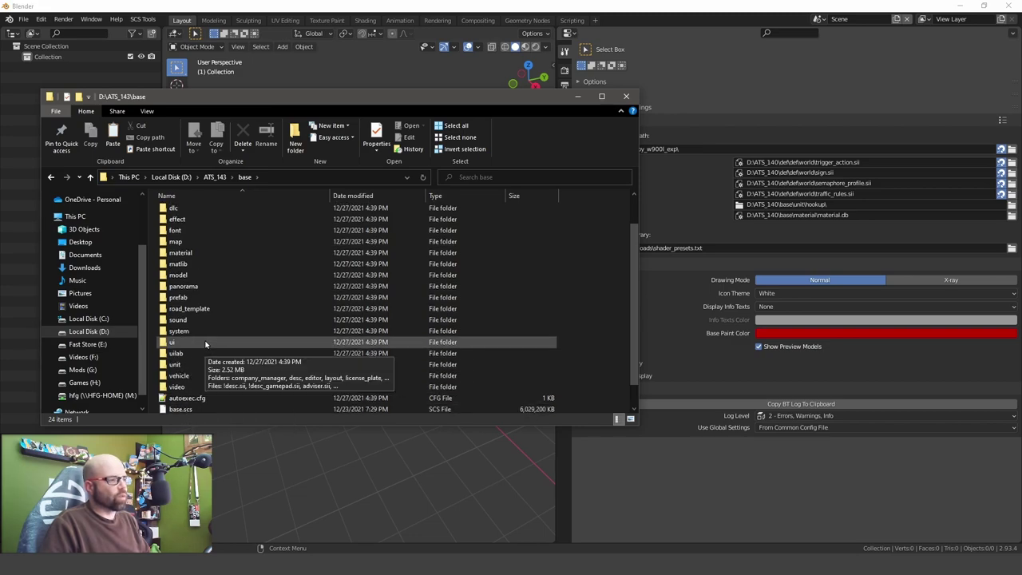
scroll(205, 343, "up", 1)
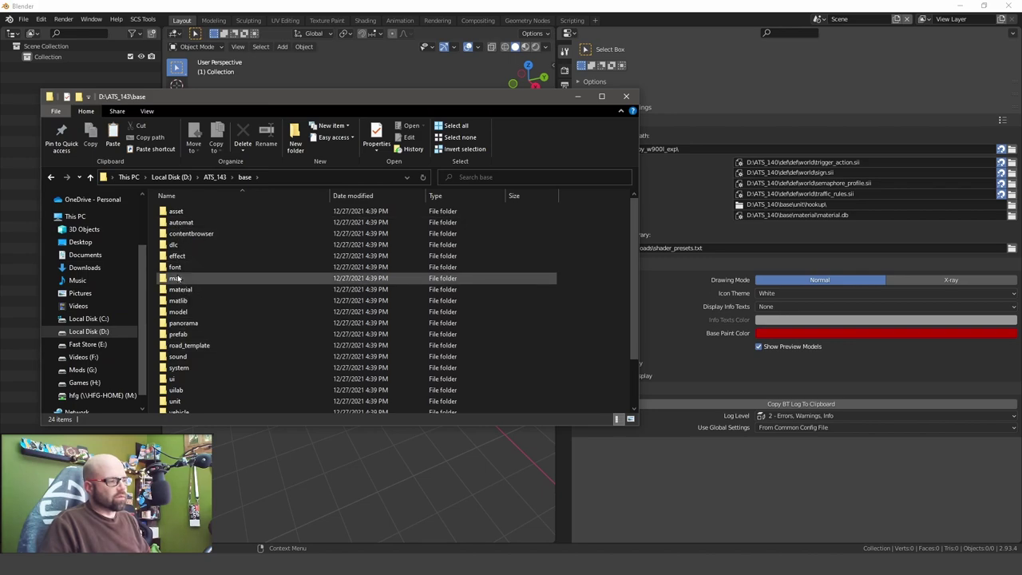
scroll(211, 316, "down", 1)
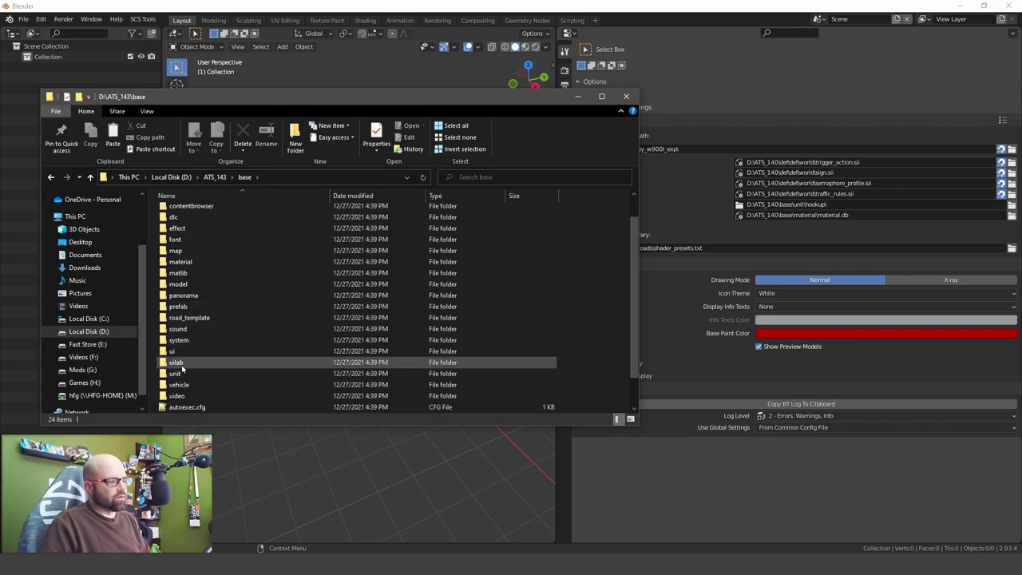
double_click(239, 372)
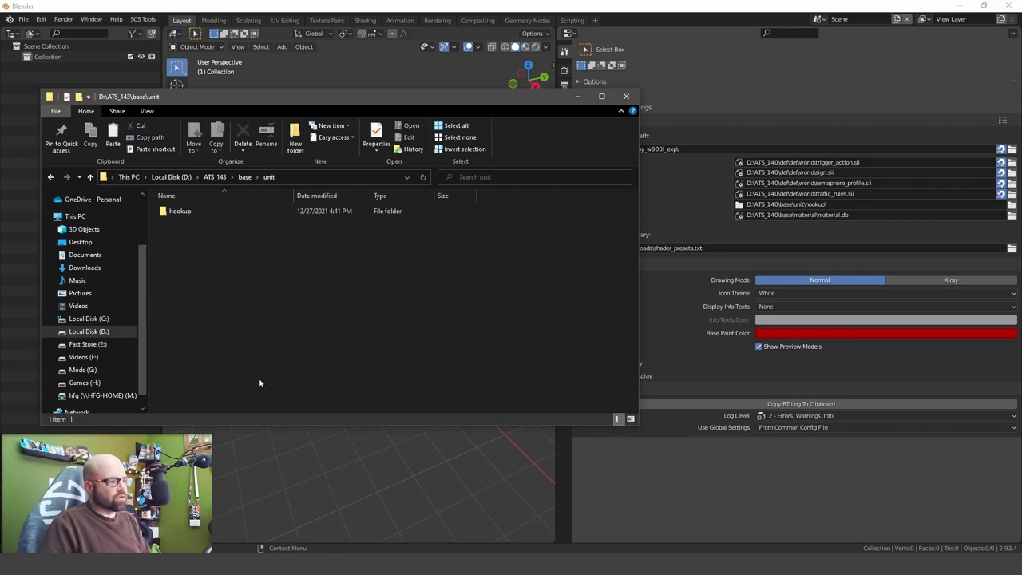
double_click(179, 210)
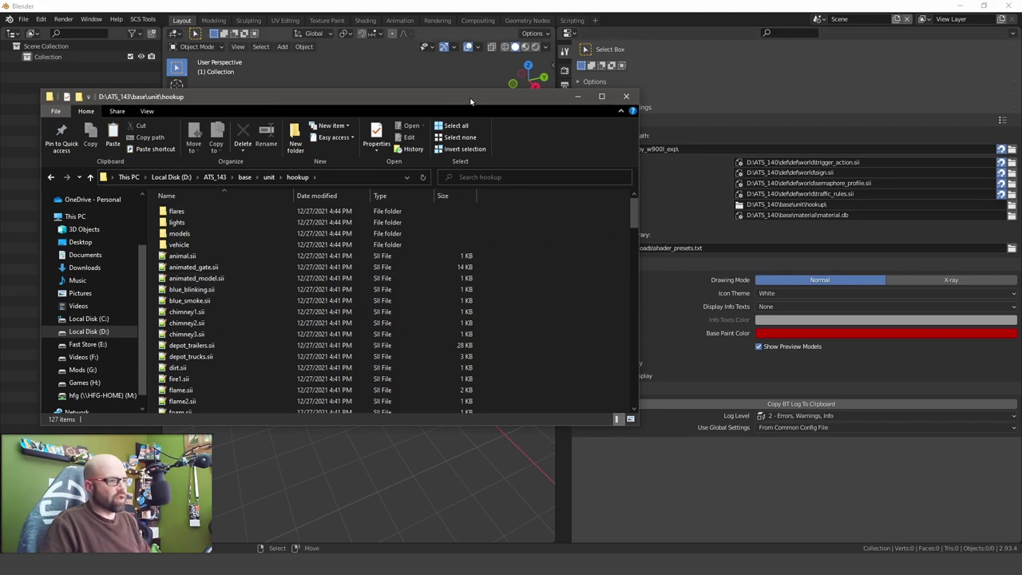
left_click_drag(471, 96, 457, 21)
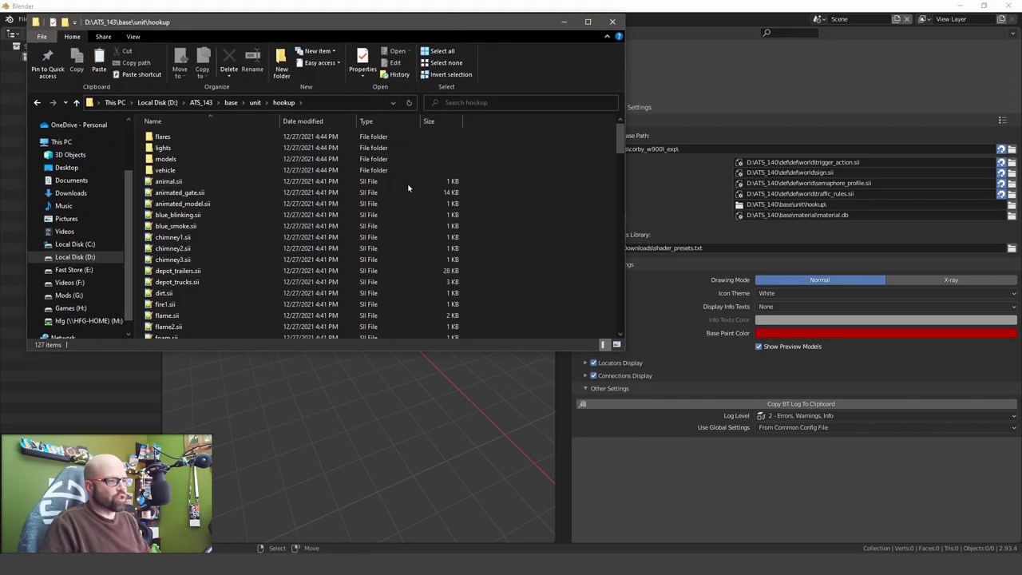
Step: Change the SCS Hookup Lib Dir from the ATS_140 path to D:\ATS_143\base\unit\hookup
left_click(1003, 209)
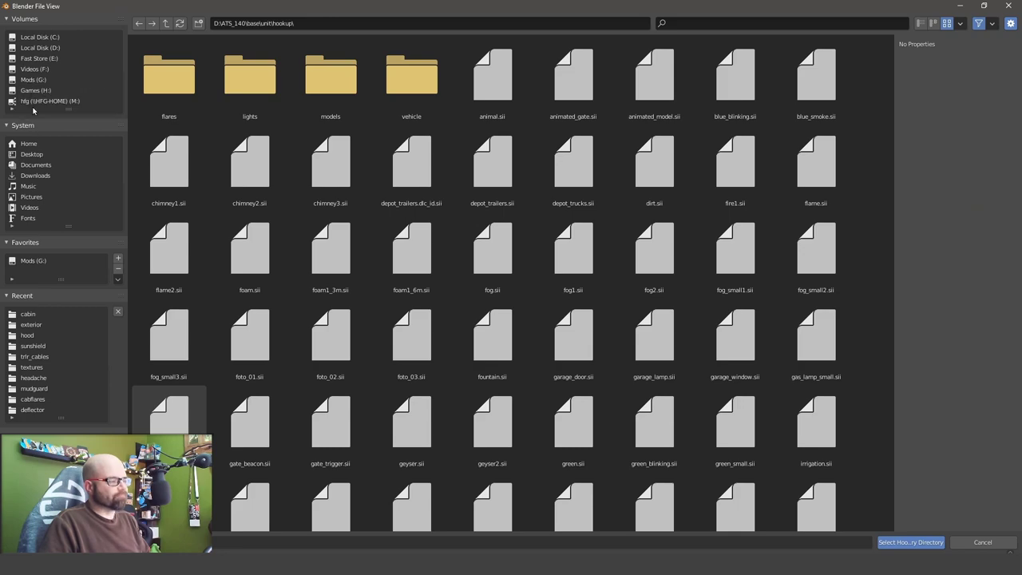
left_click(25, 48)
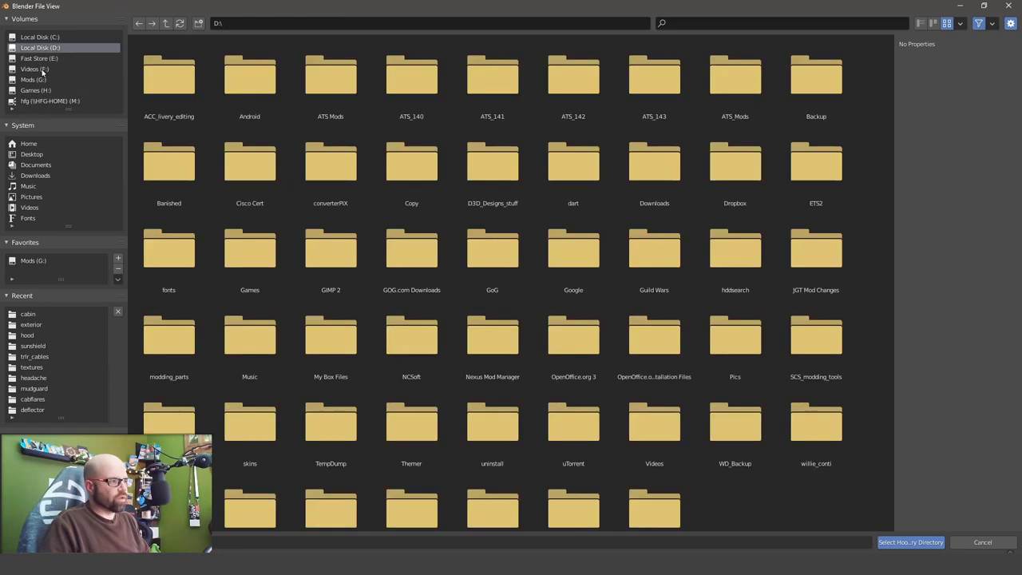
double_click(631, 96)
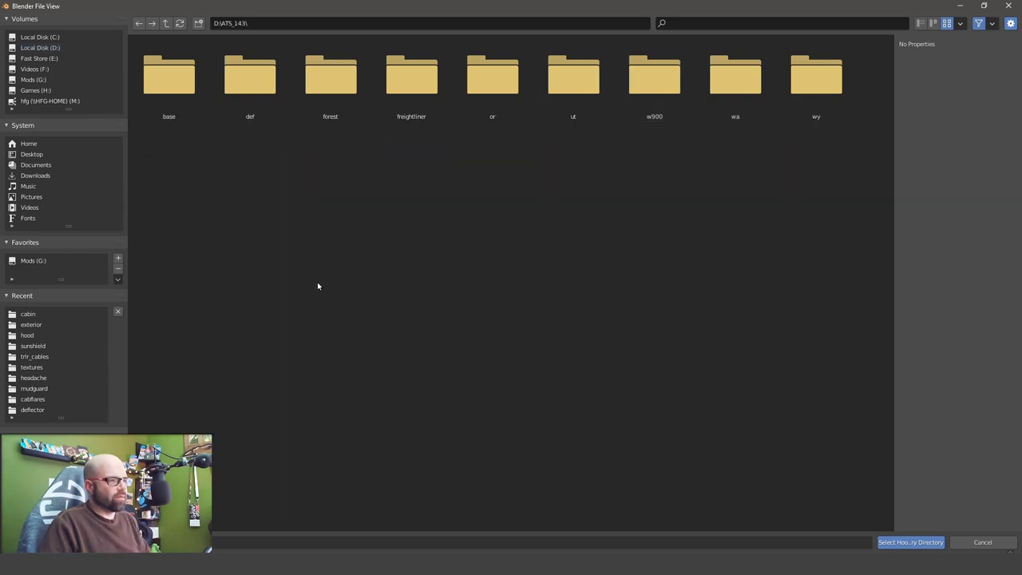
double_click(177, 92)
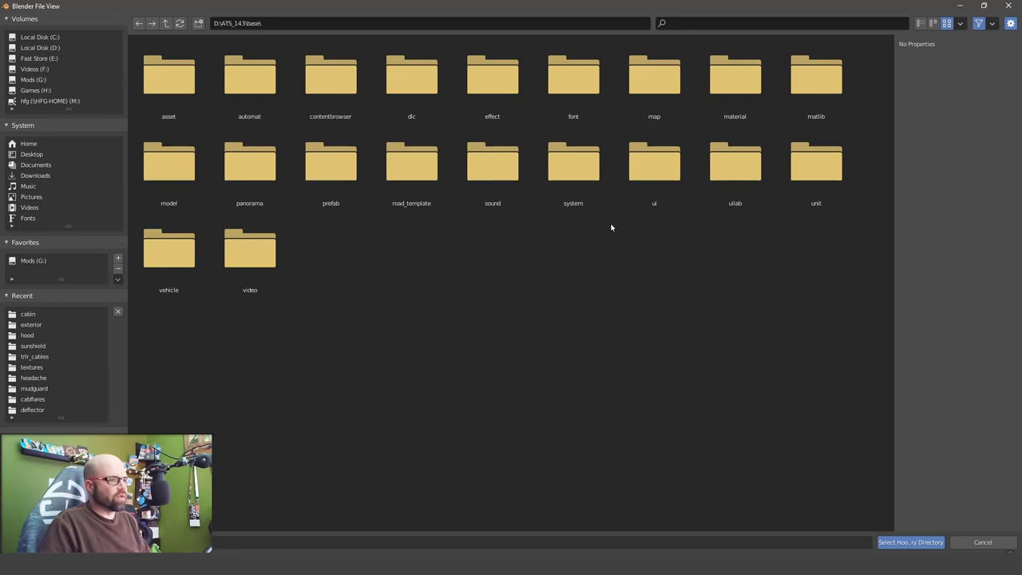
double_click(799, 159)
left_click(166, 94)
double_click(166, 94)
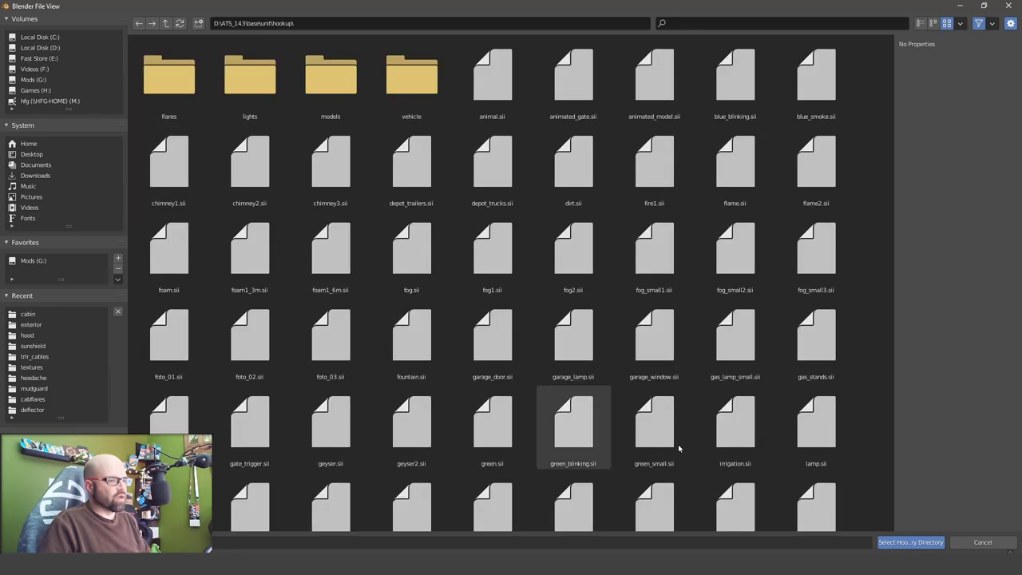
left_click(917, 543)
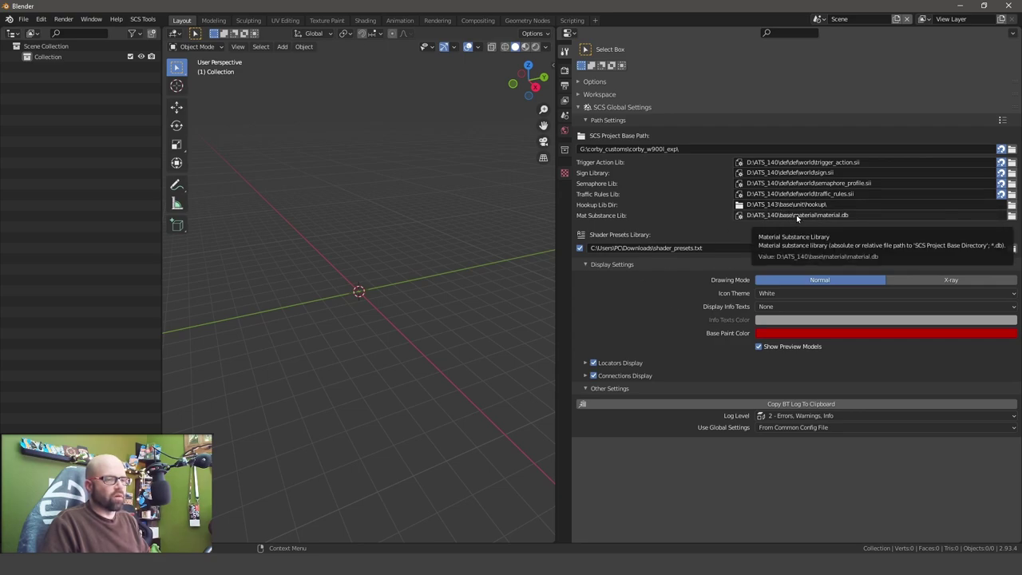
Step: Set the Mat Substance Lib to D:\ATS_143\base\material\material.db instead of the ATS_140 copy
left_click(1012, 215)
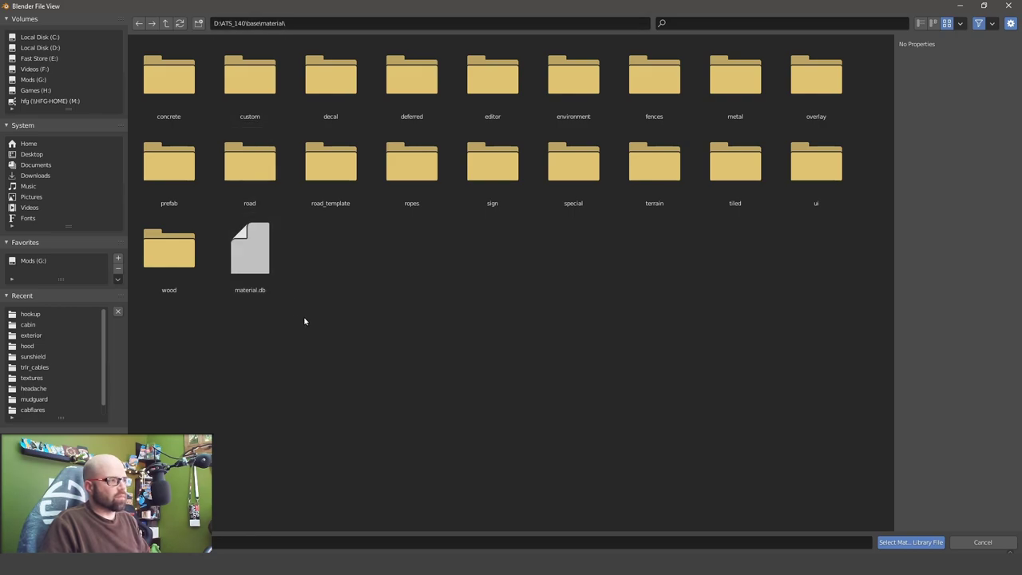
left_click(253, 259)
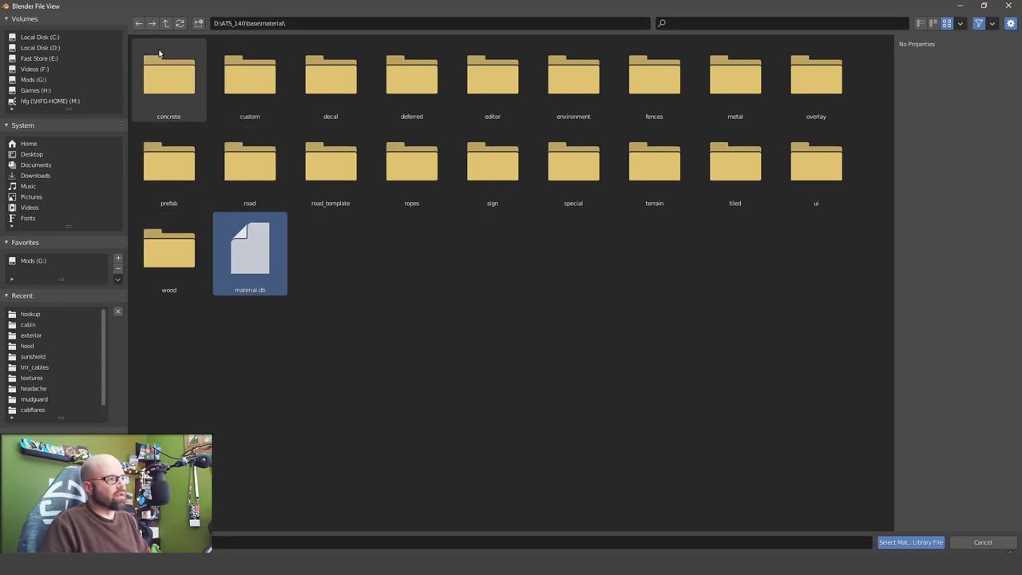
left_click(165, 23)
left_click(165, 24)
left_click(165, 23)
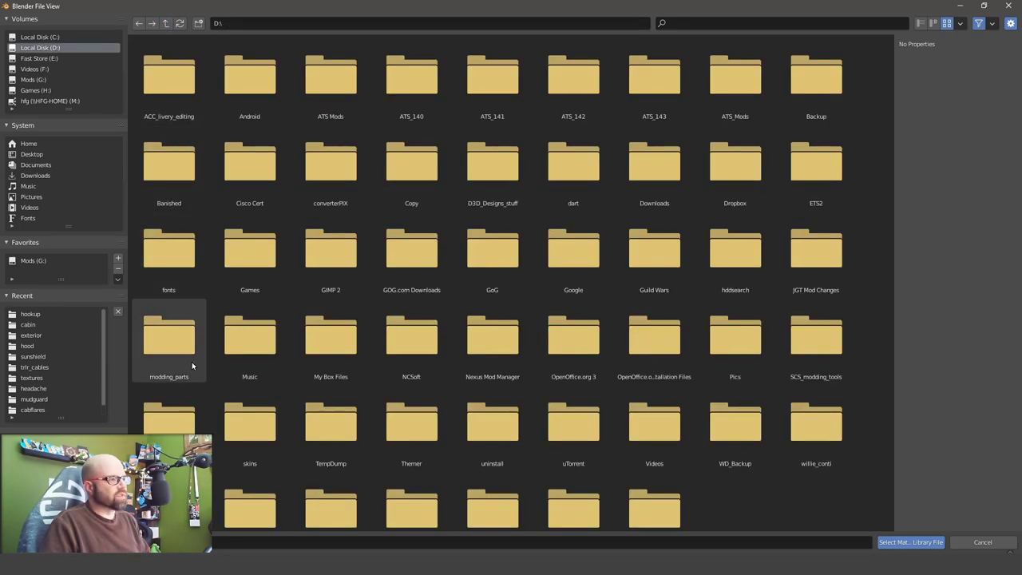
left_click(665, 105)
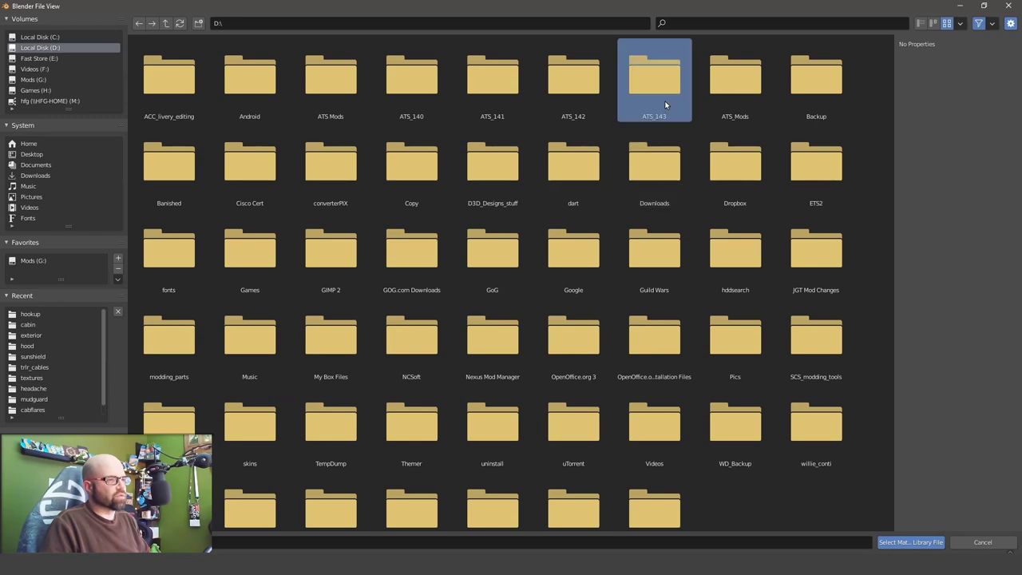
double_click(655, 84)
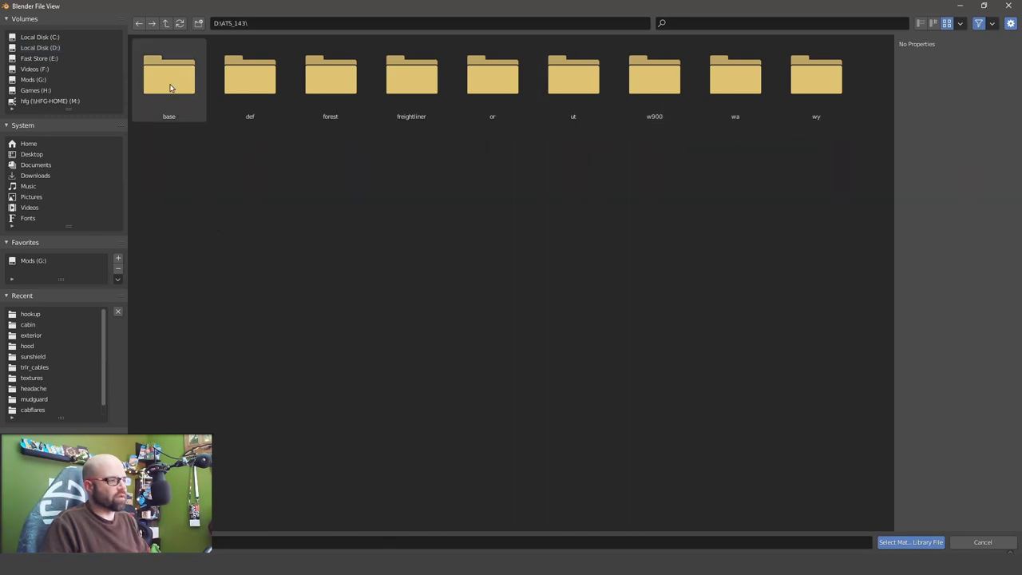
double_click(170, 87)
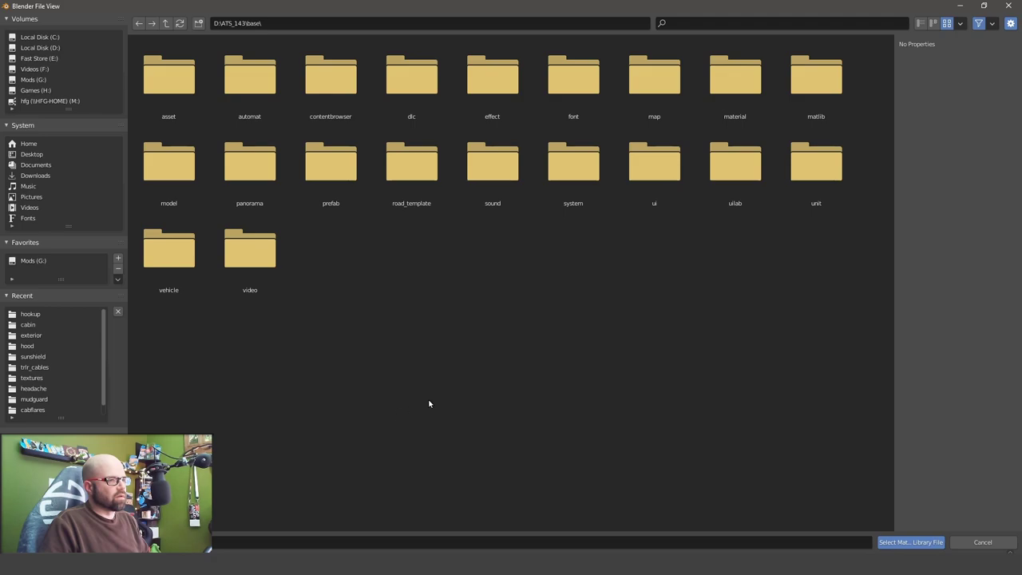
double_click(728, 103)
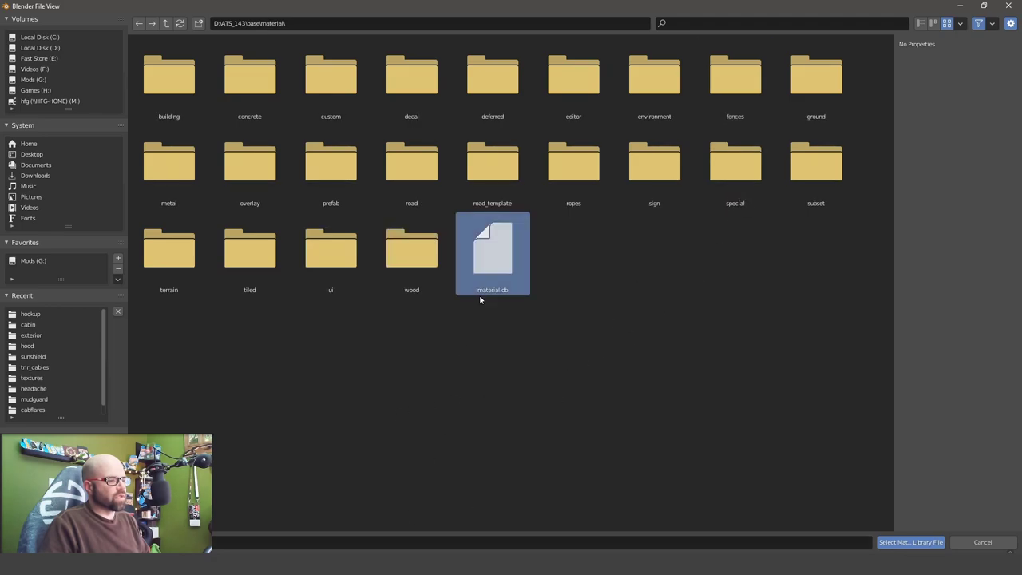
left_click(907, 542)
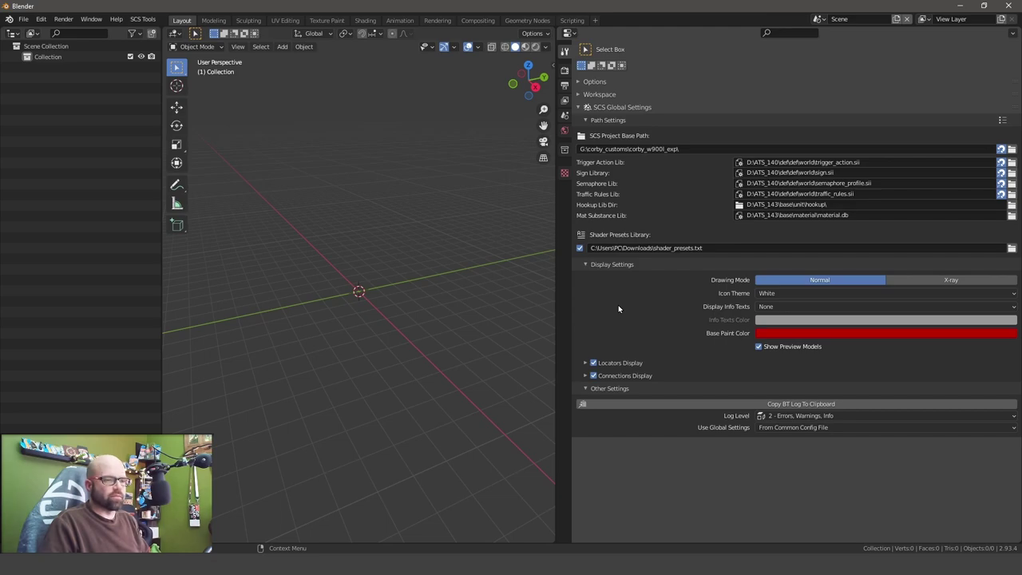
Step: Open scs_blender_tools_addon.zip from G:\tools_for_scs with 7-Zip's Open archive
key("alt+Tab")
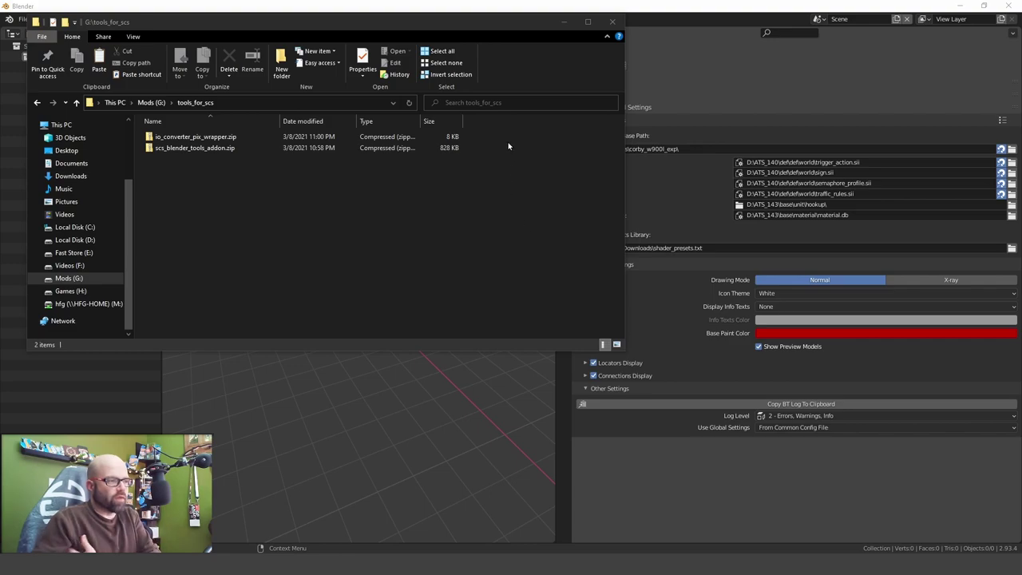
left_click_drag(451, 34, 686, 82)
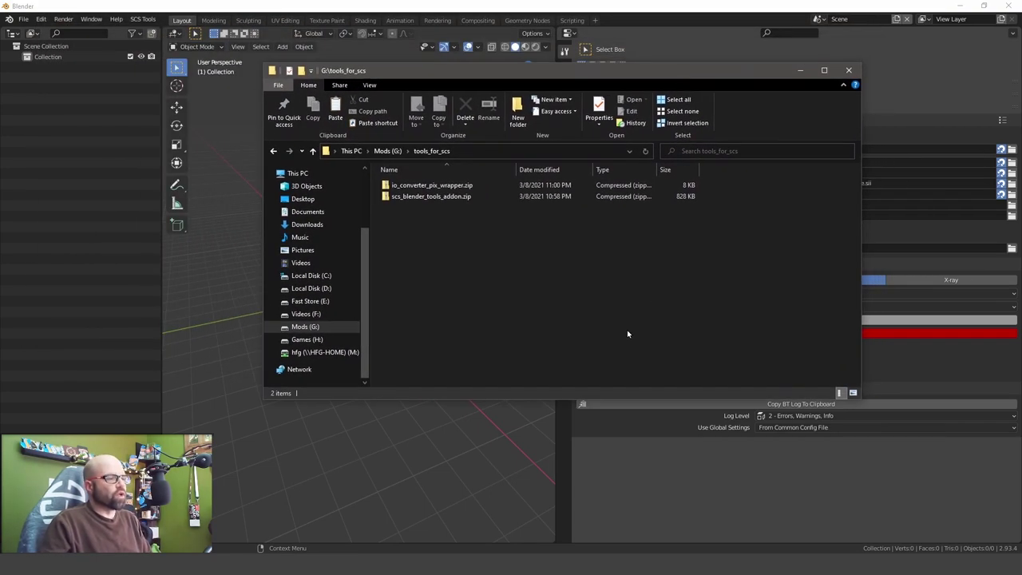
right_click(424, 200)
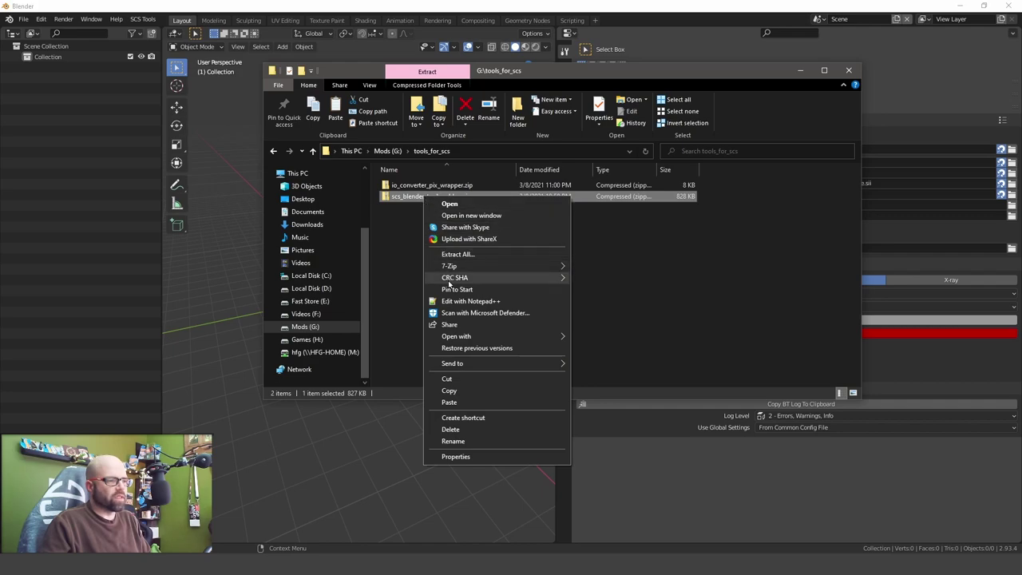
mouse_move(451, 268)
left_click(604, 266)
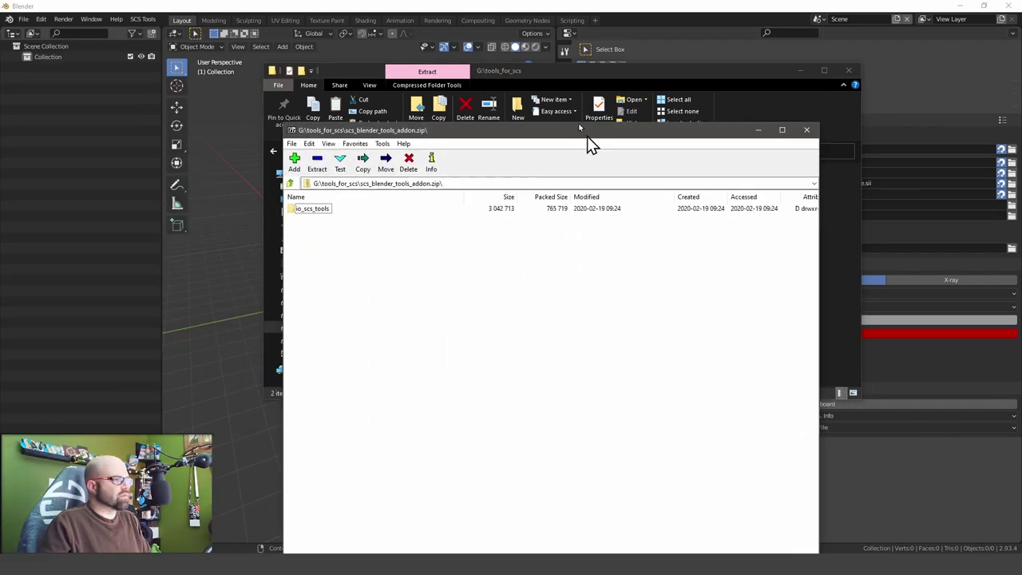
Step: Reposition and widen the 7-Zip window, then open the archive's io_scs_tools folder
left_click_drag(587, 132, 529, 35)
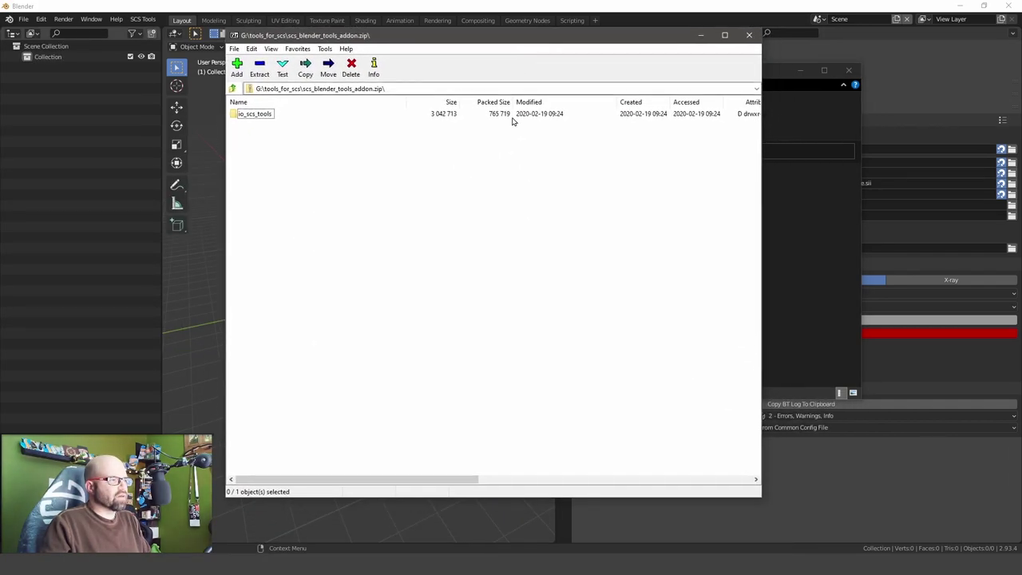
left_click_drag(758, 497, 894, 501)
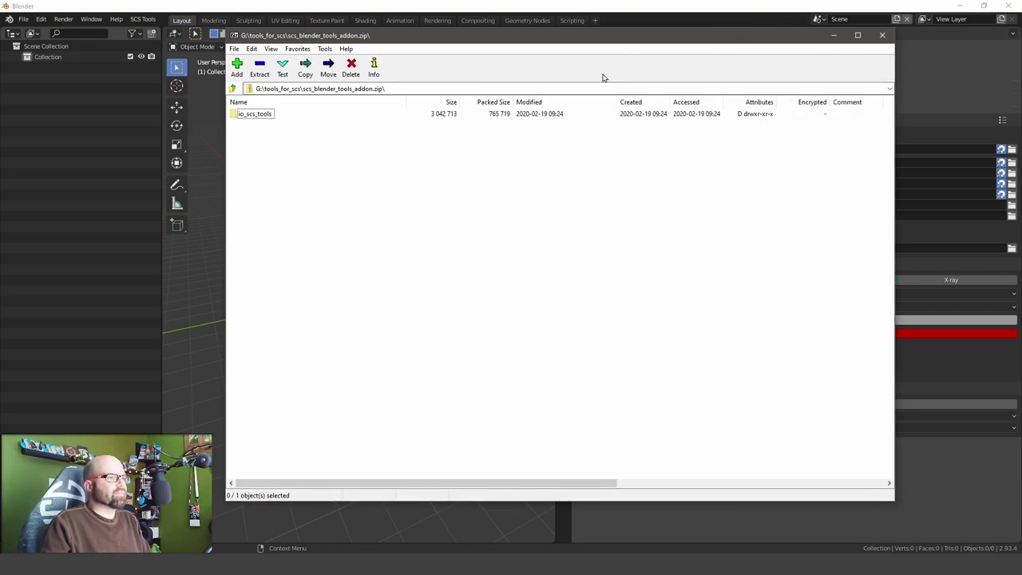
left_click_drag(593, 36, 537, 59)
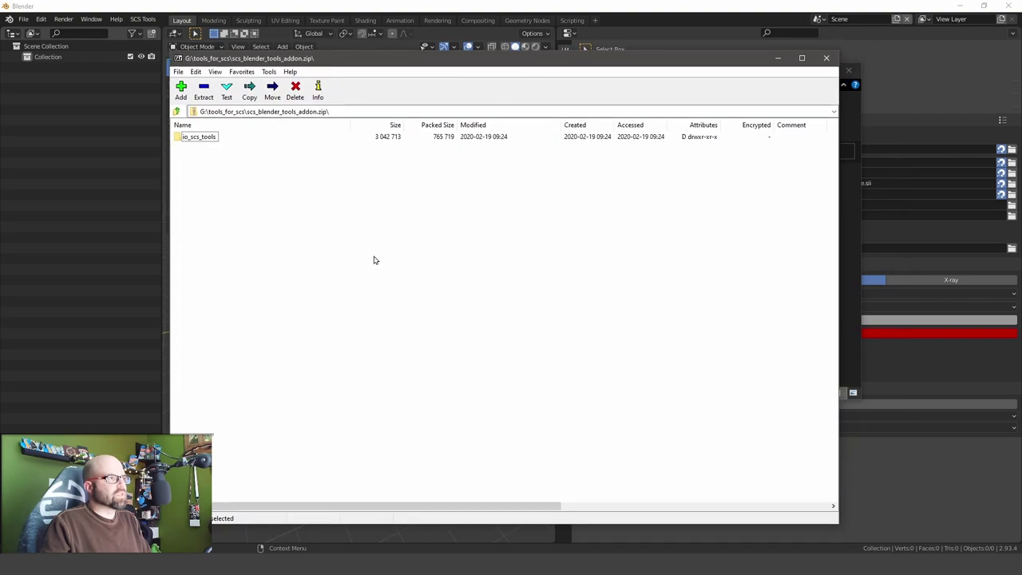
double_click(190, 139)
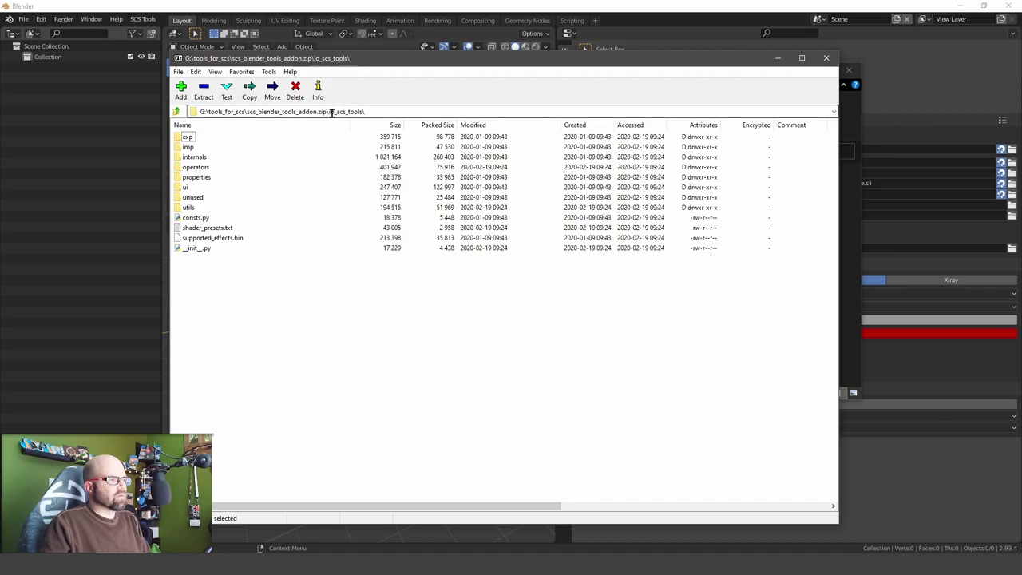
Step: Drag shader_presets.txt out of the archive into the G:\tools_for_scs folder
left_click(204, 230)
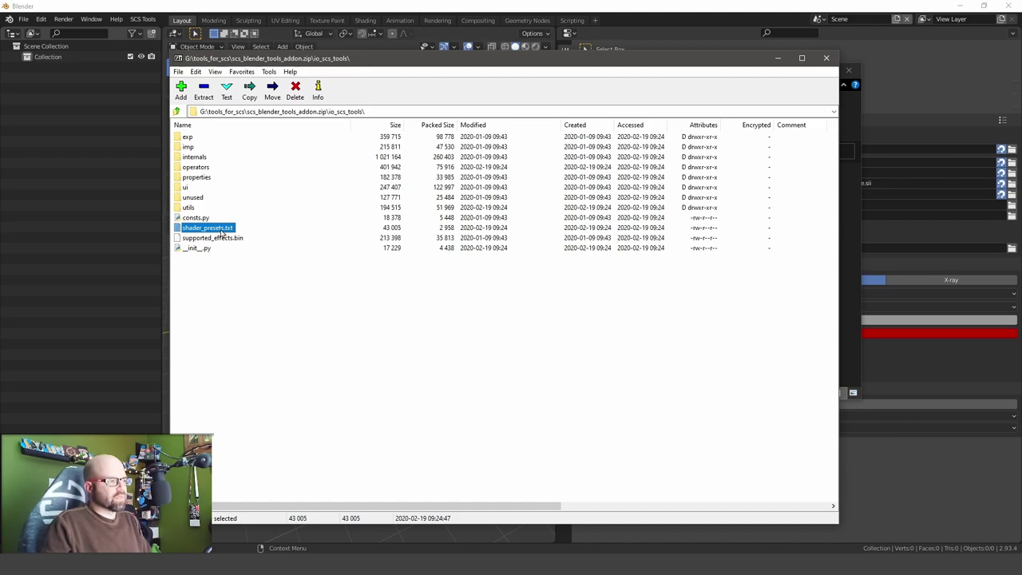
right_click(221, 230)
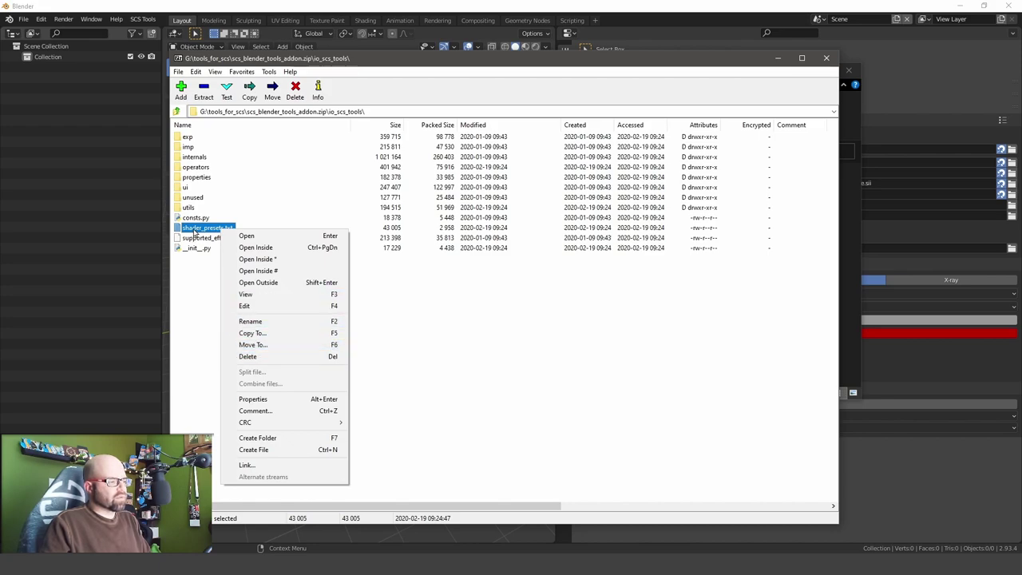
key("alt+Tab")
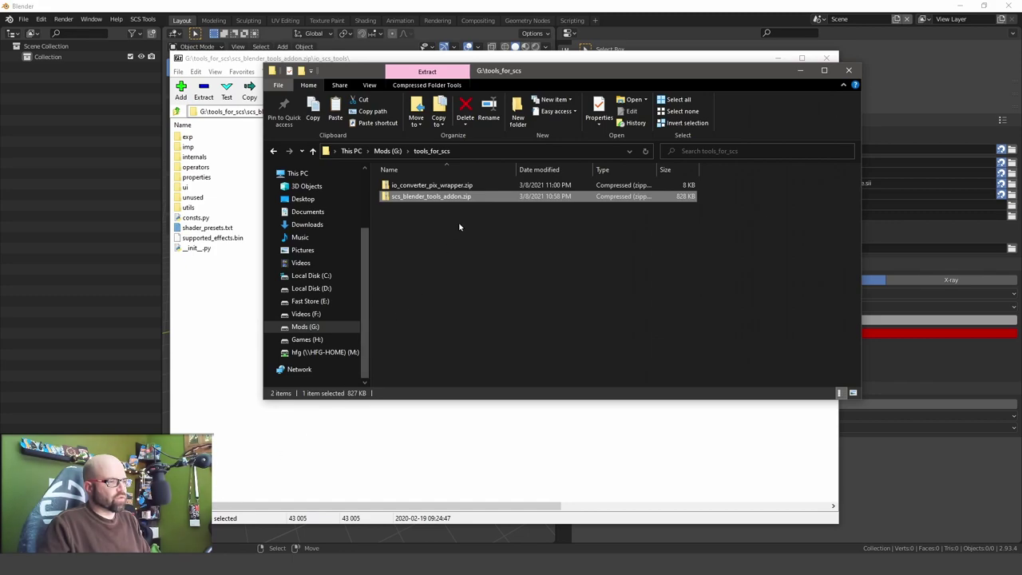
left_click(203, 228)
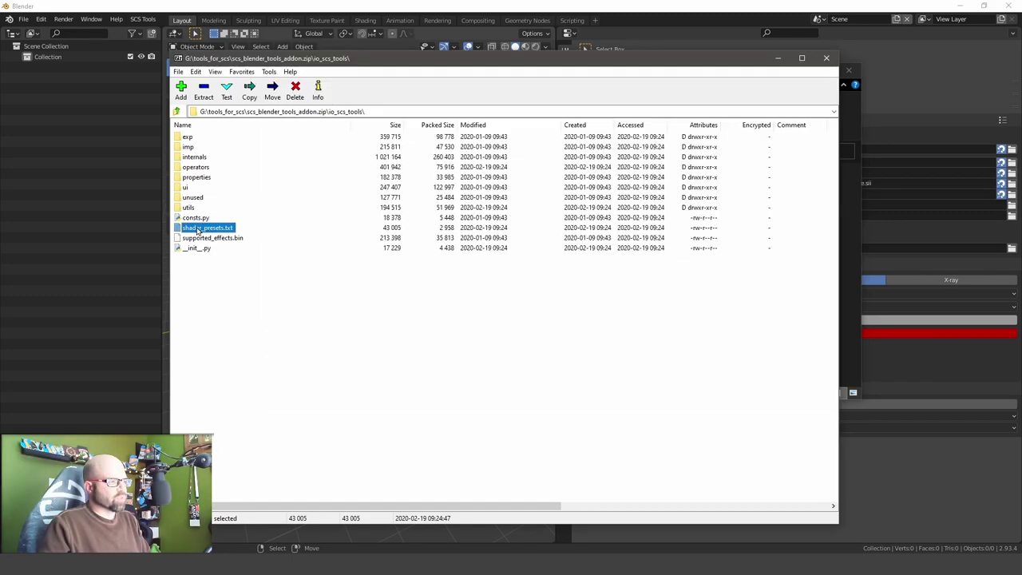
left_click(204, 228)
left_click_drag(183, 227, 447, 259)
key("Escape")
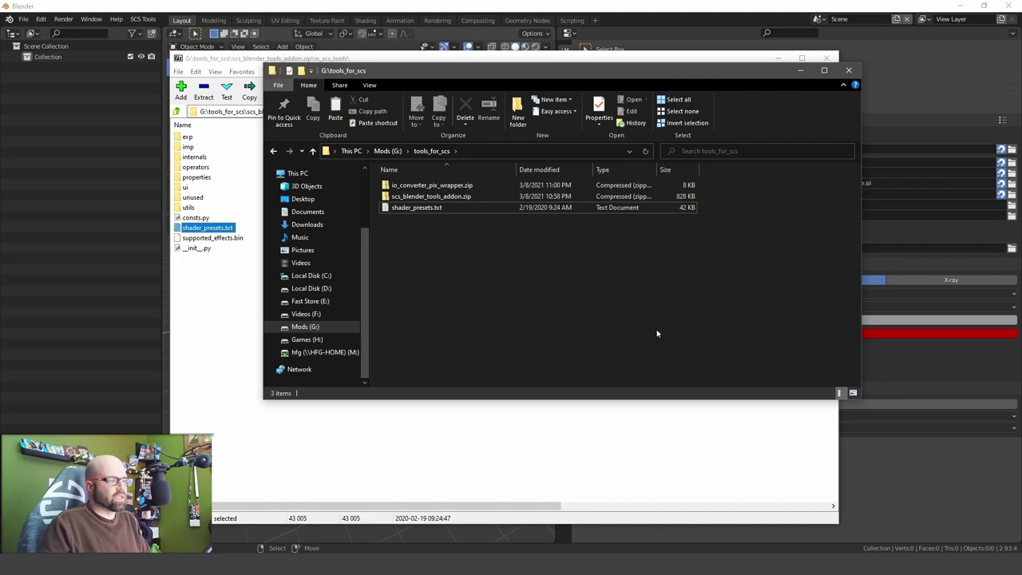
Step: Set the Shader Presets Library to G:\tools_for_scs\shader_presets.txt, replacing the Downloads copy
left_click(925, 97)
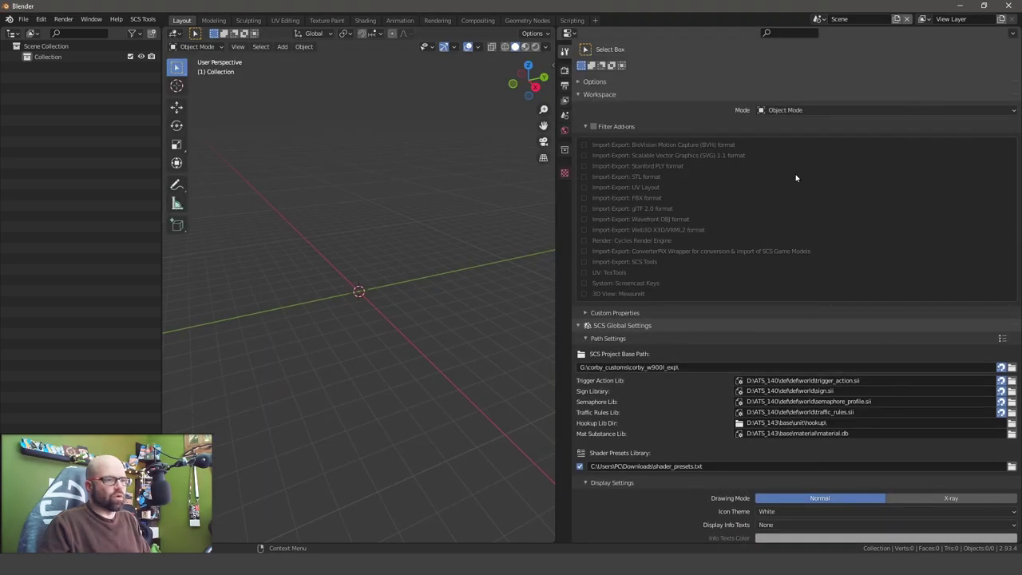
left_click(630, 127)
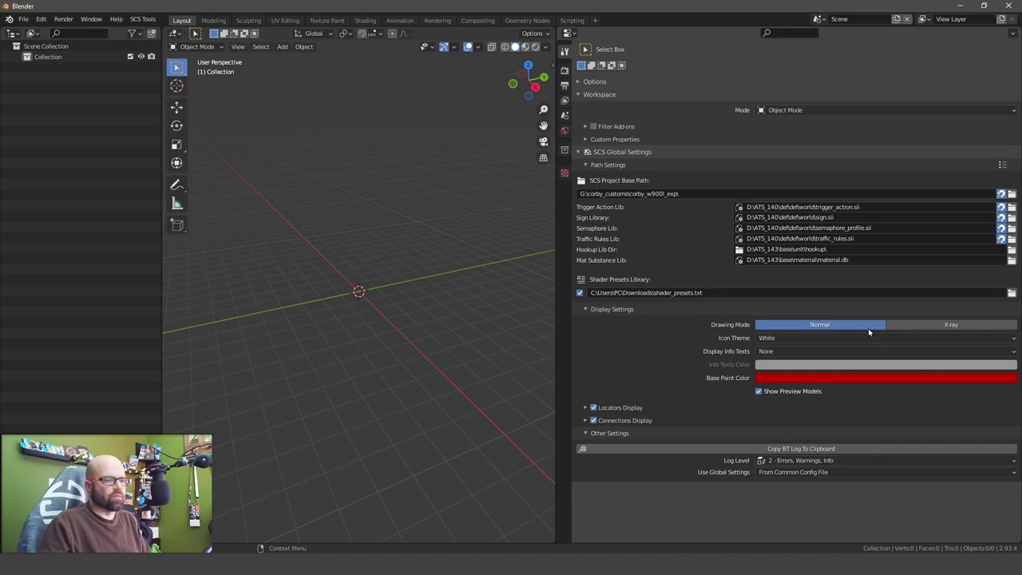
left_click(1011, 293)
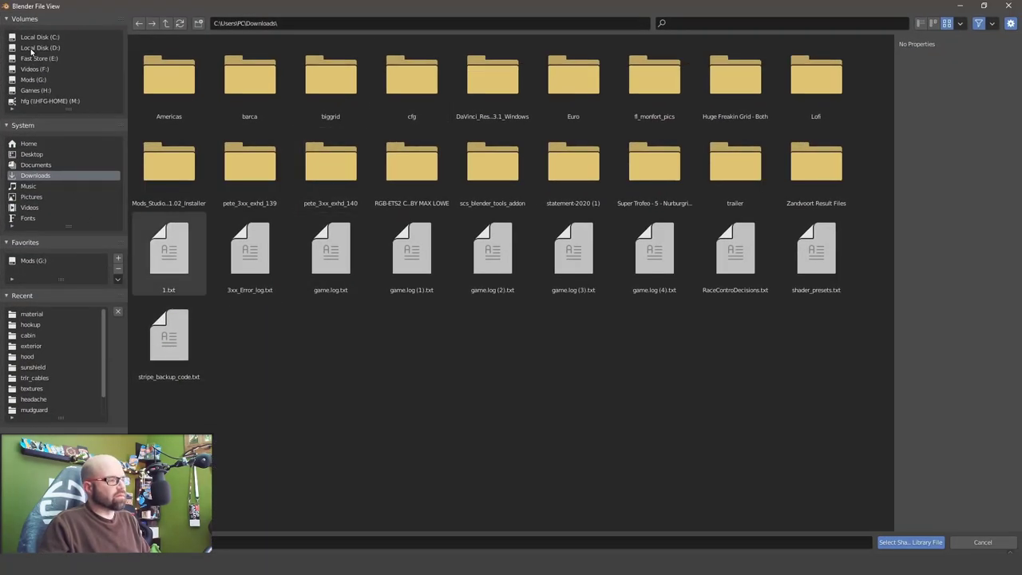
left_click(34, 90)
left_click(34, 80)
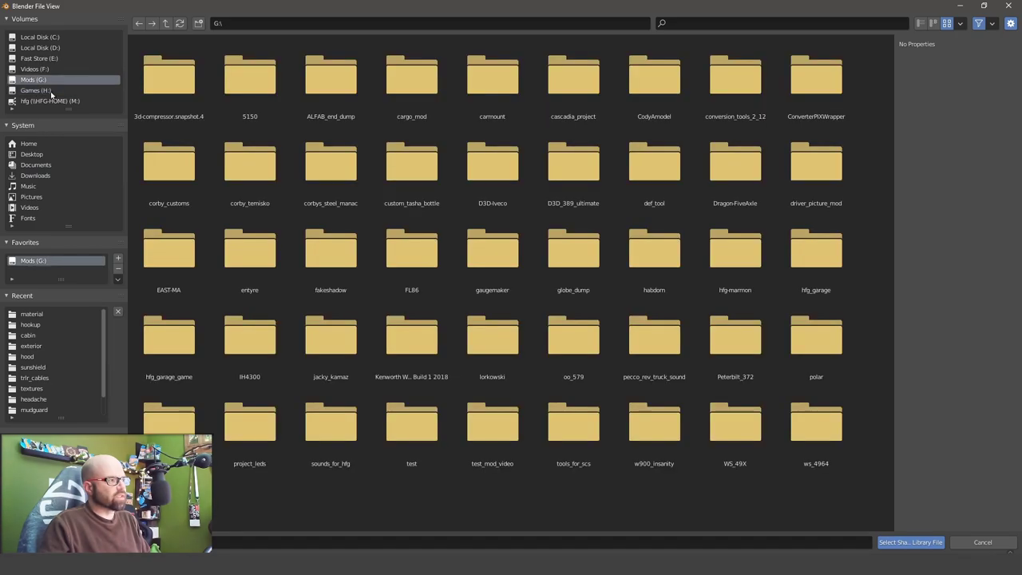
double_click(570, 431)
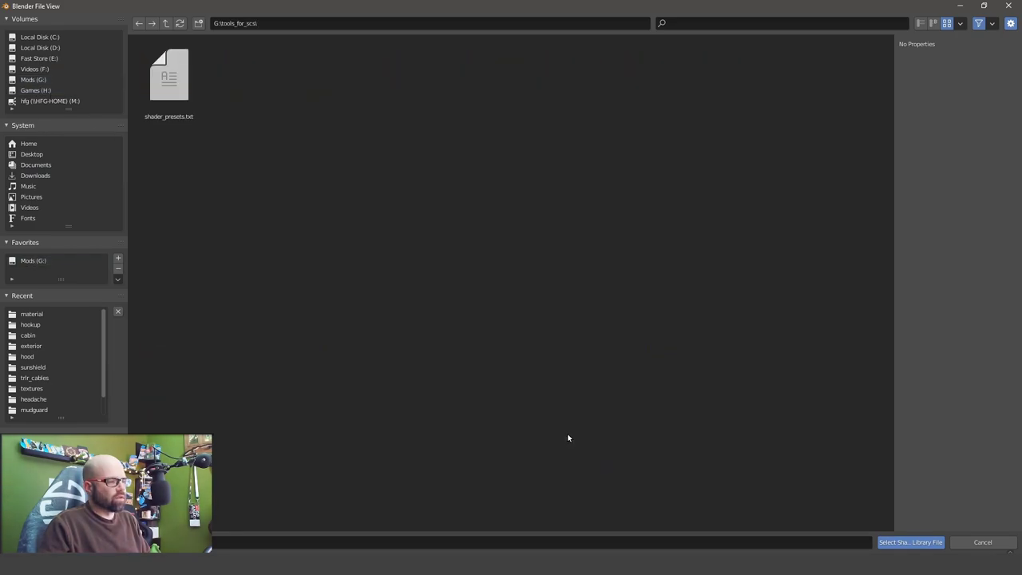
left_click(910, 542)
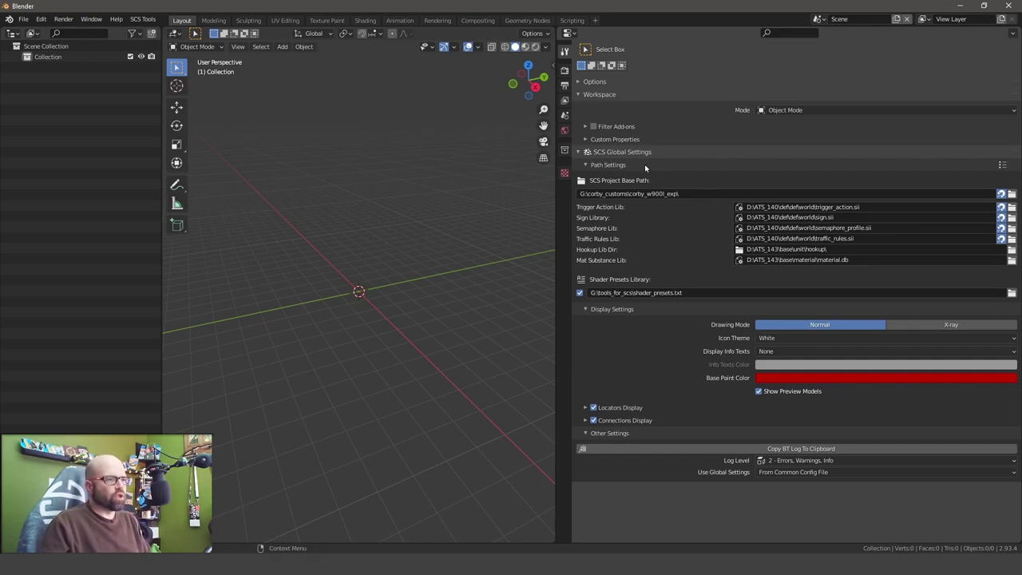
Step: Look over the Render and SCS Export output properties, then return to SCS global settings
left_click(565, 71)
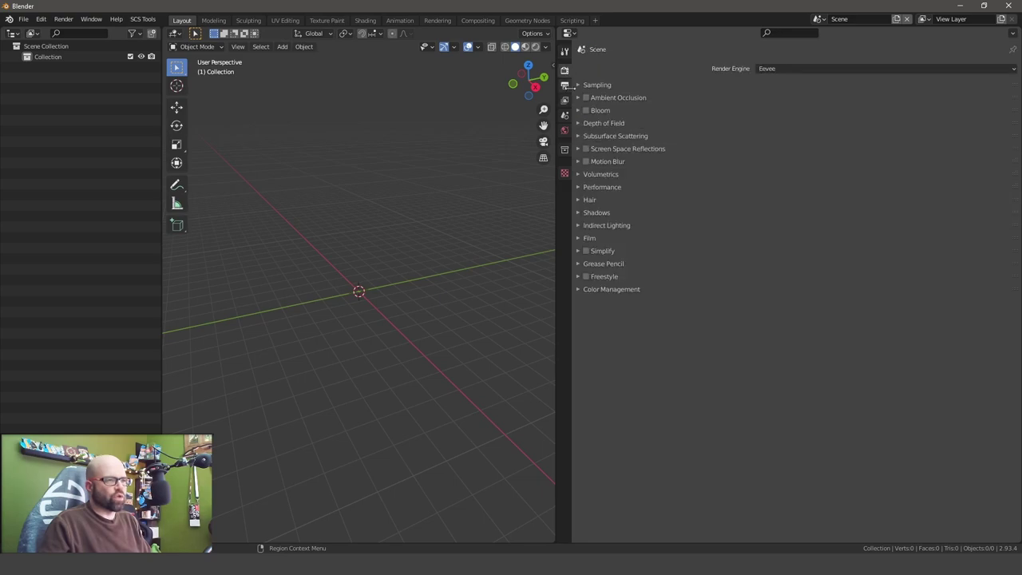
left_click(565, 87)
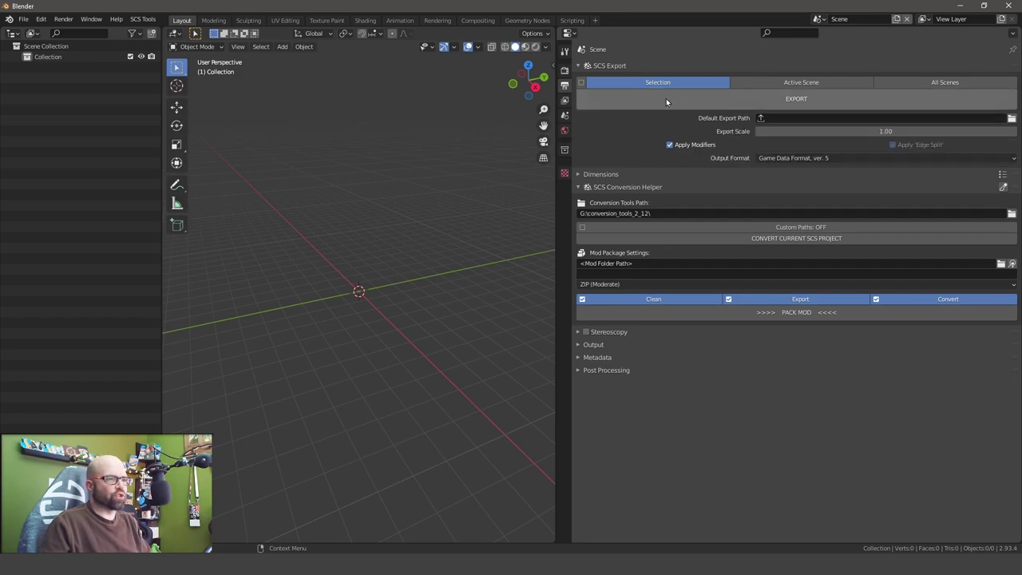
left_click(564, 50)
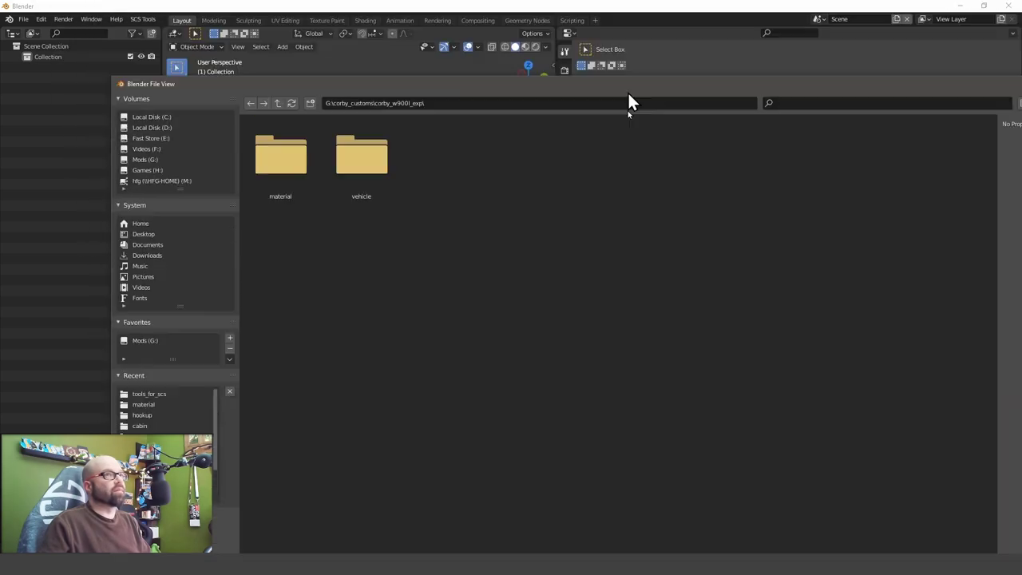
Step: Set the SCS Project Base Path to G:\test_mod_video\test_mod_exp
left_click_drag(627, 91, 518, 7)
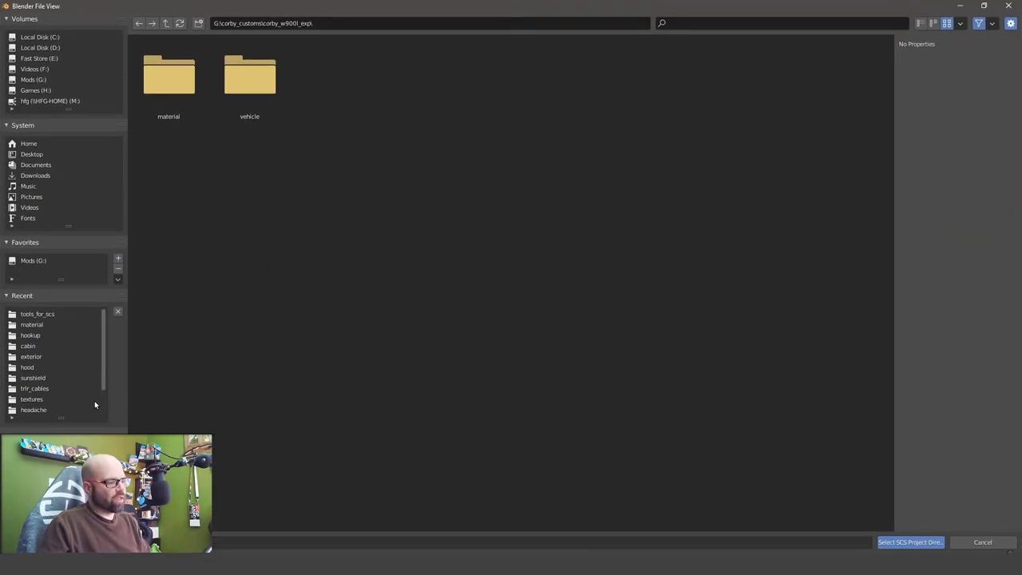
left_click(35, 81)
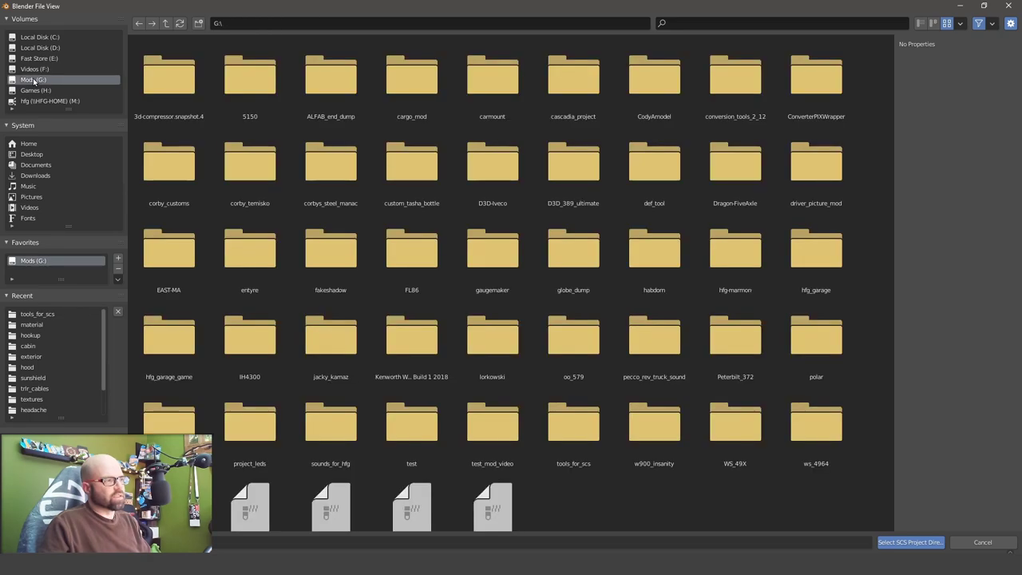
double_click(495, 431)
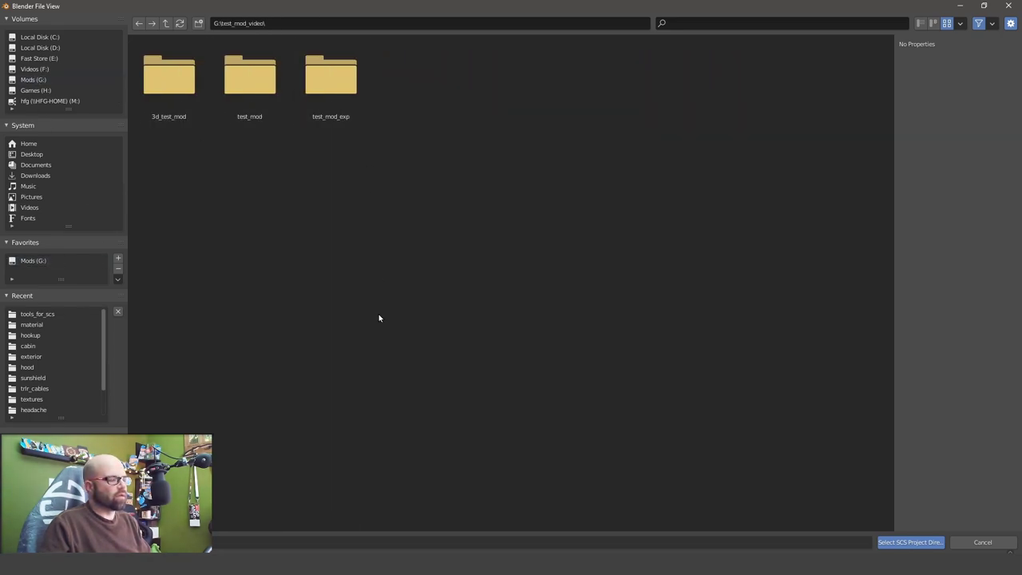
double_click(343, 105)
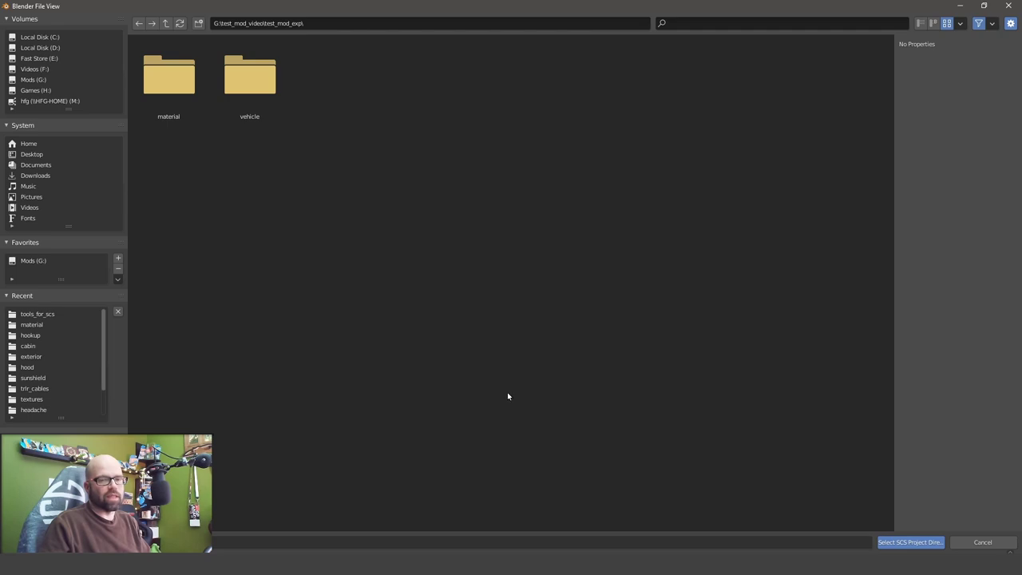
left_click(910, 542)
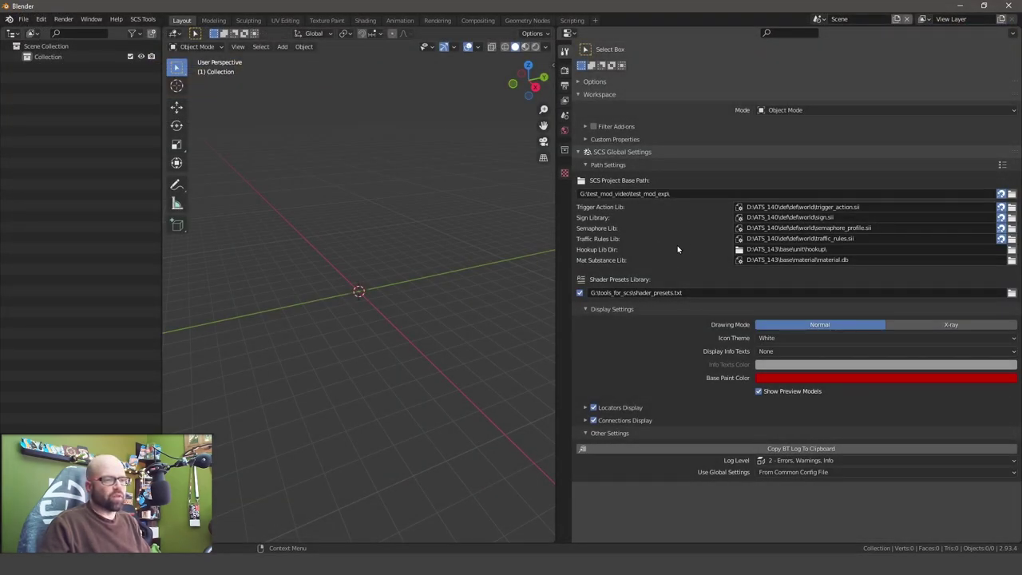
Step: In Output properties, browse vehicle > truck > upgrade for a Mod Folder Path, then cancel without choosing
left_click(565, 84)
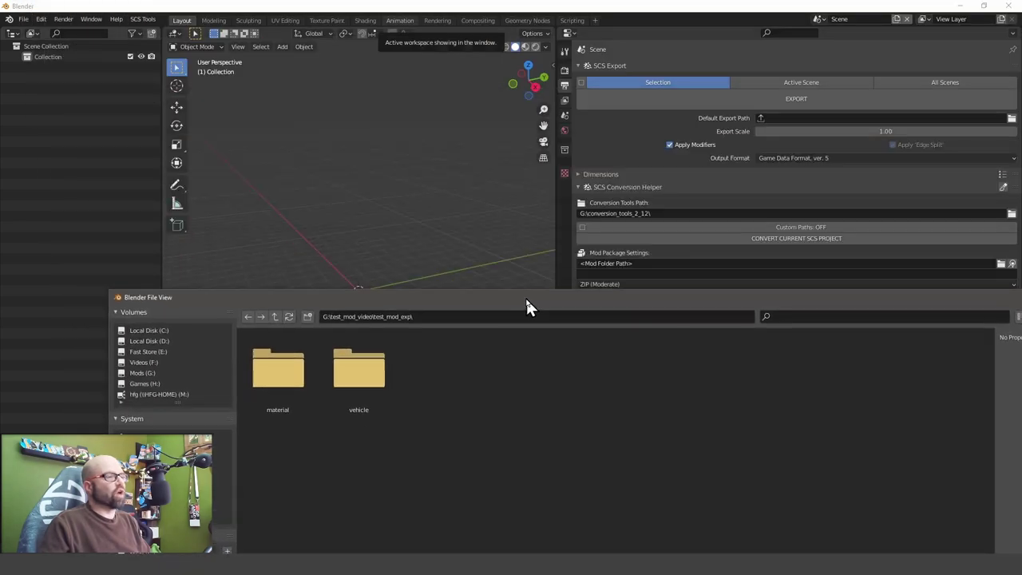
double_click(529, 297)
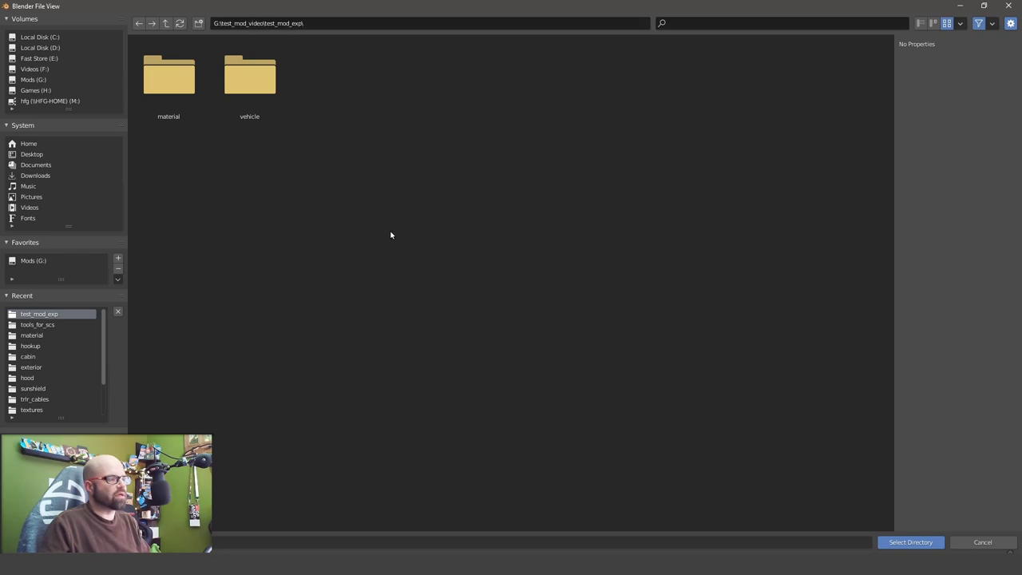
double_click(272, 89)
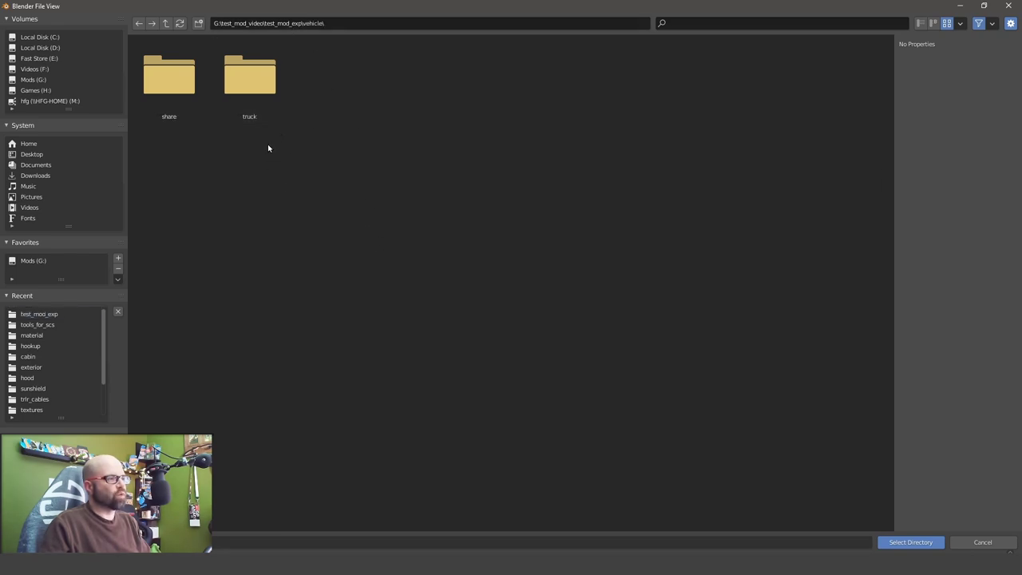
double_click(249, 80)
left_click(190, 120)
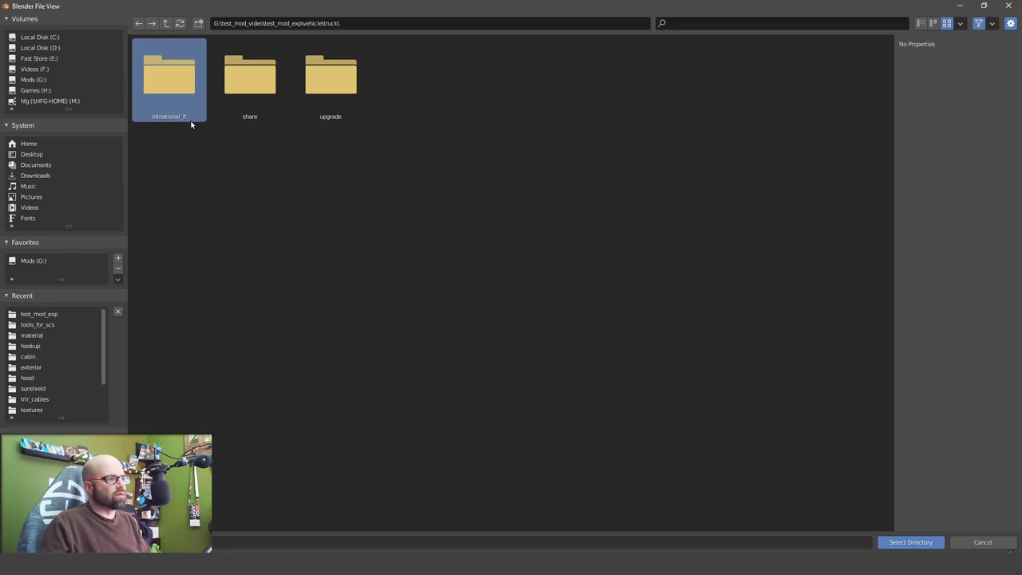
double_click(339, 95)
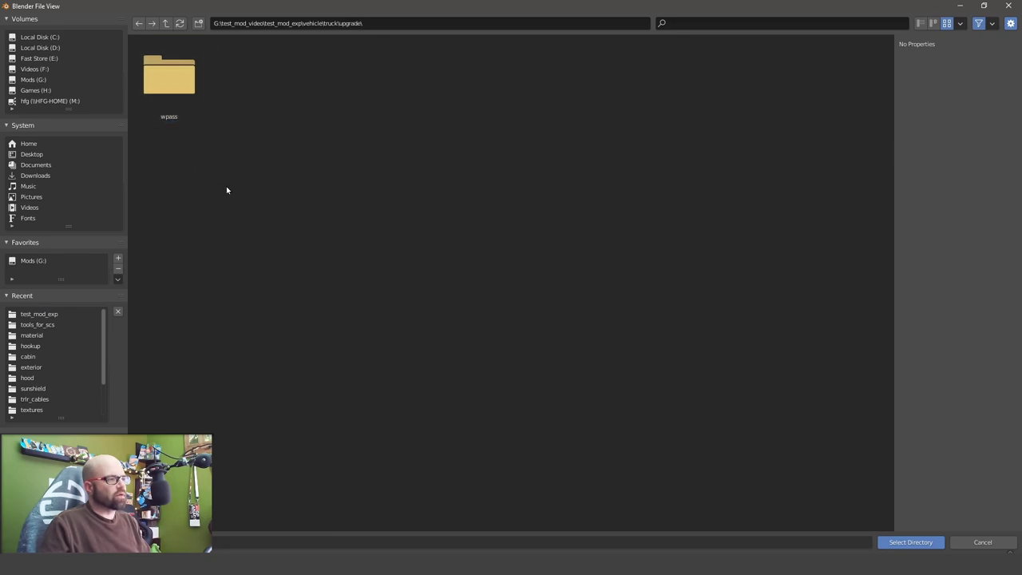
left_click(166, 24)
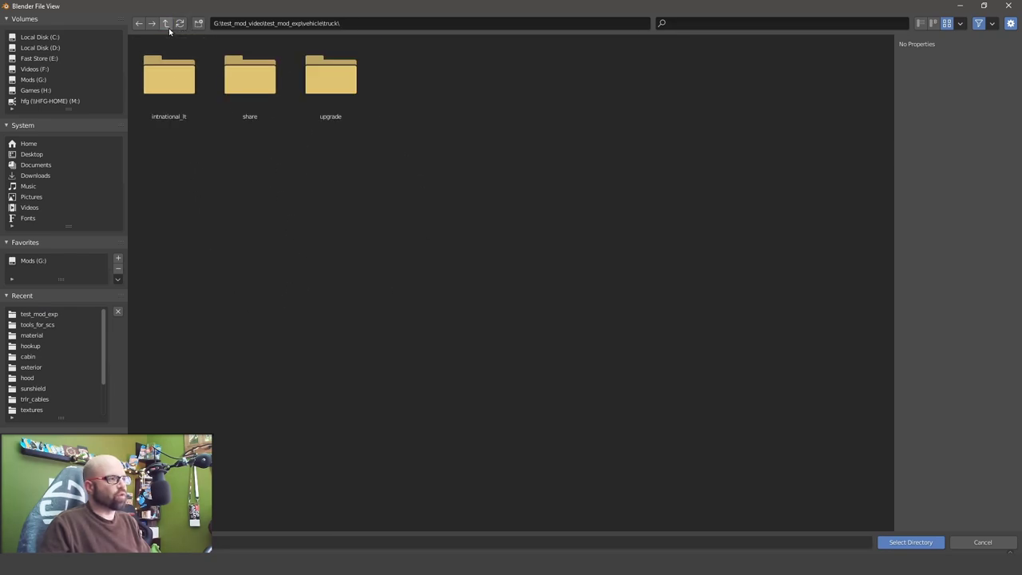
left_click(982, 542)
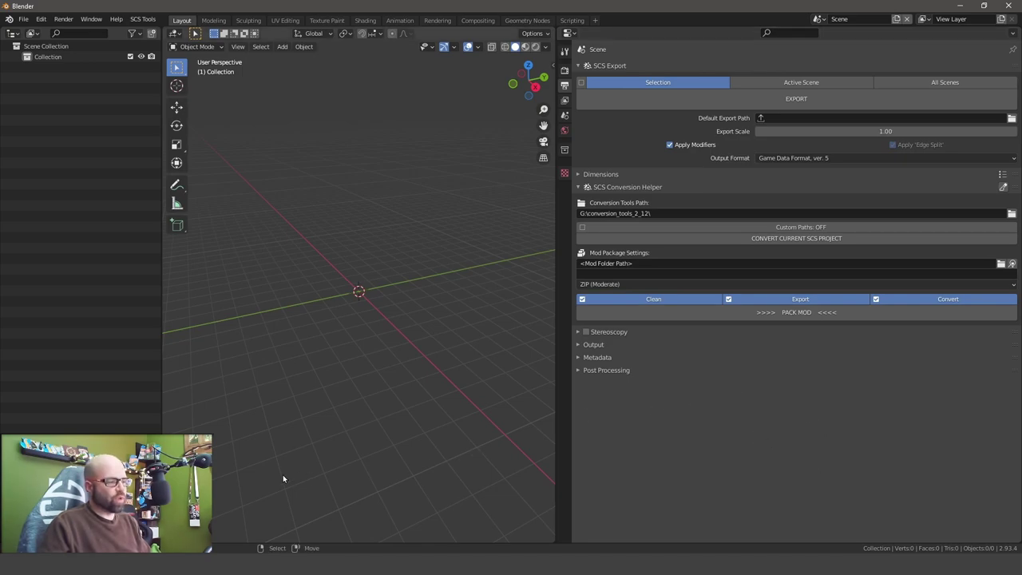
Step: Read the SCS Modding Wiki's Conversion Tools page, then minimize the browser back to Blender
key("alt+Tab")
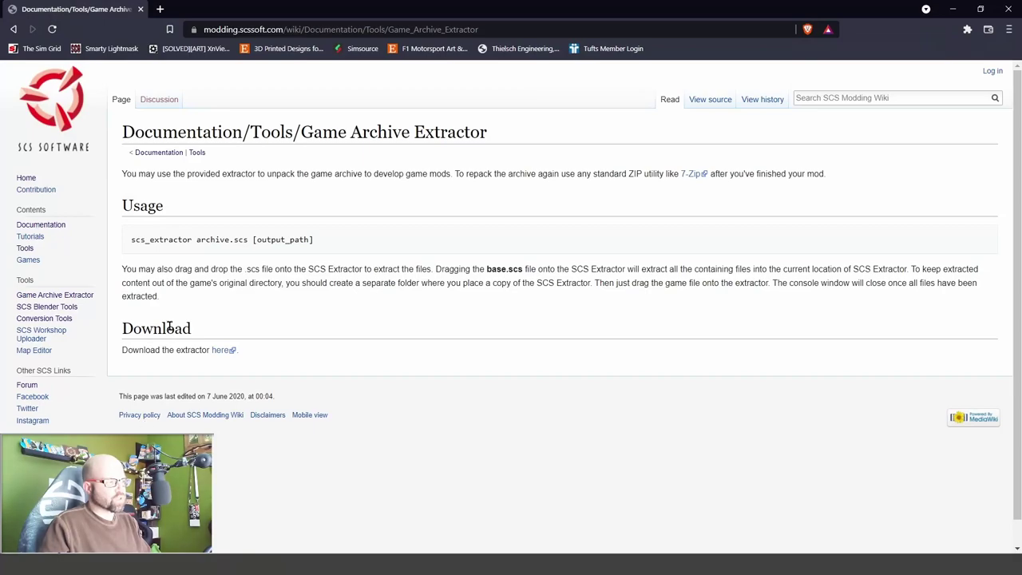
left_click(44, 317)
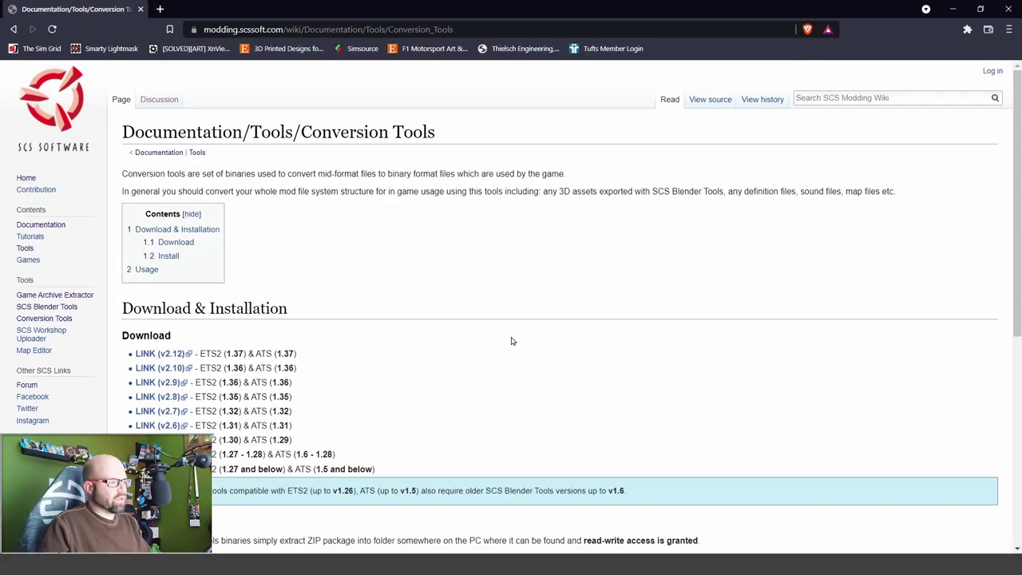
scroll(503, 304, "down", 2)
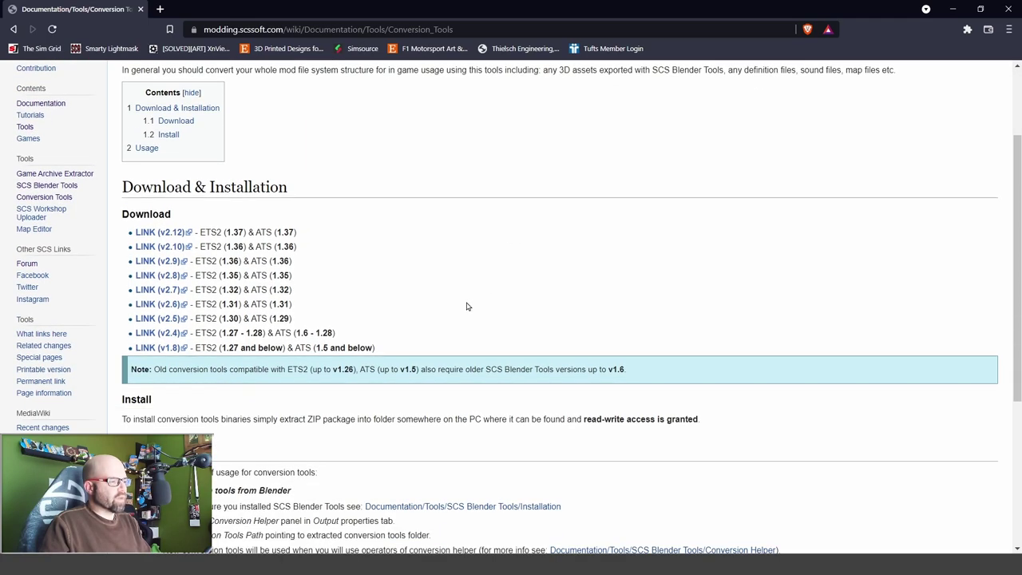
scroll(463, 307, "up", 2)
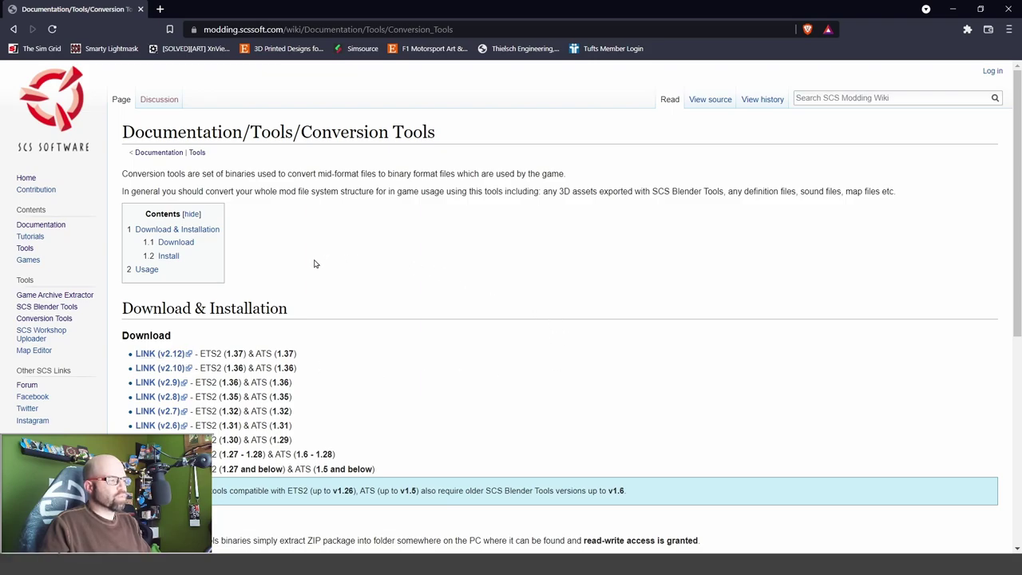
left_click(952, 9)
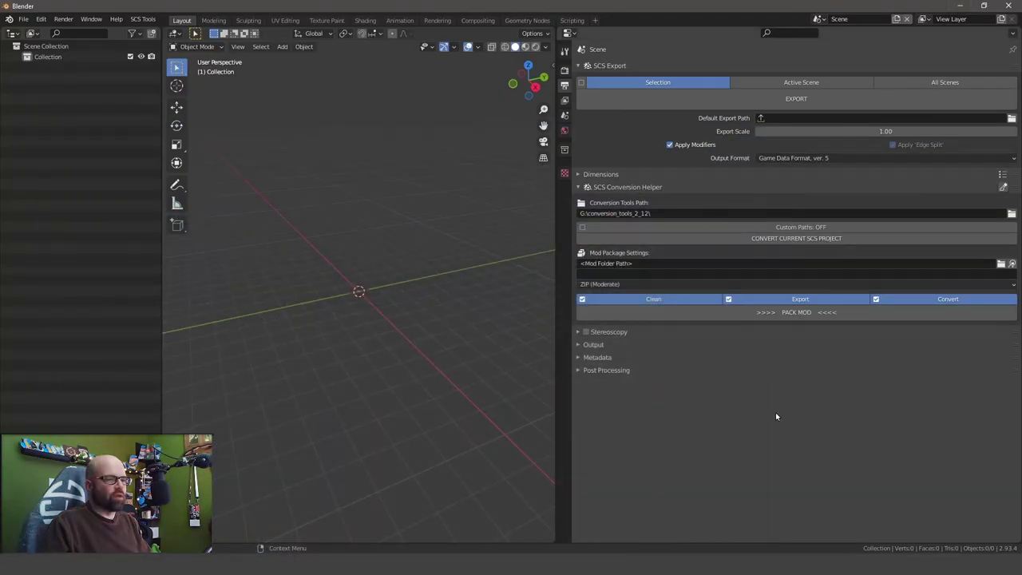
key("alt+Tab")
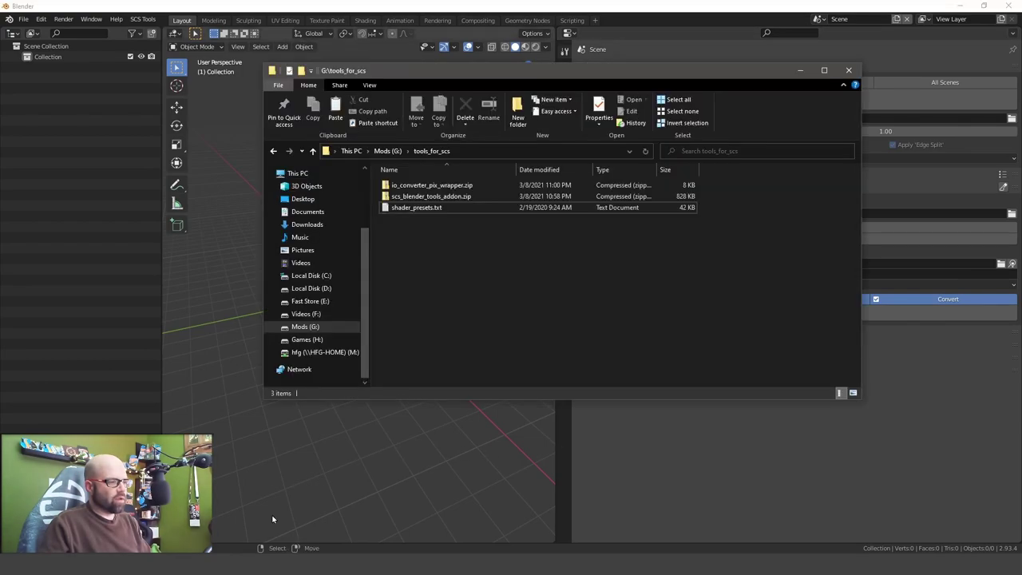
left_click(305, 327)
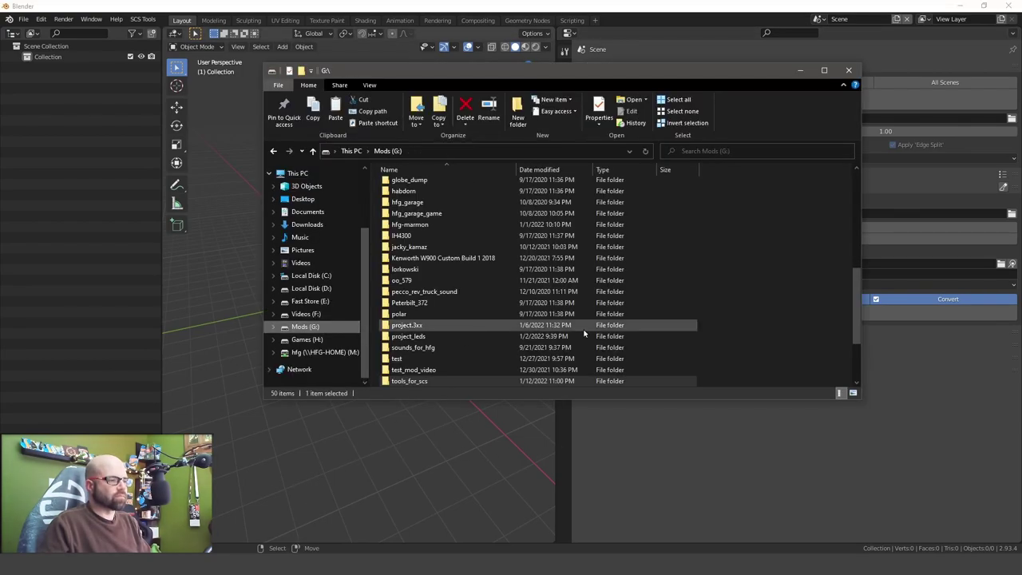
left_click(703, 308)
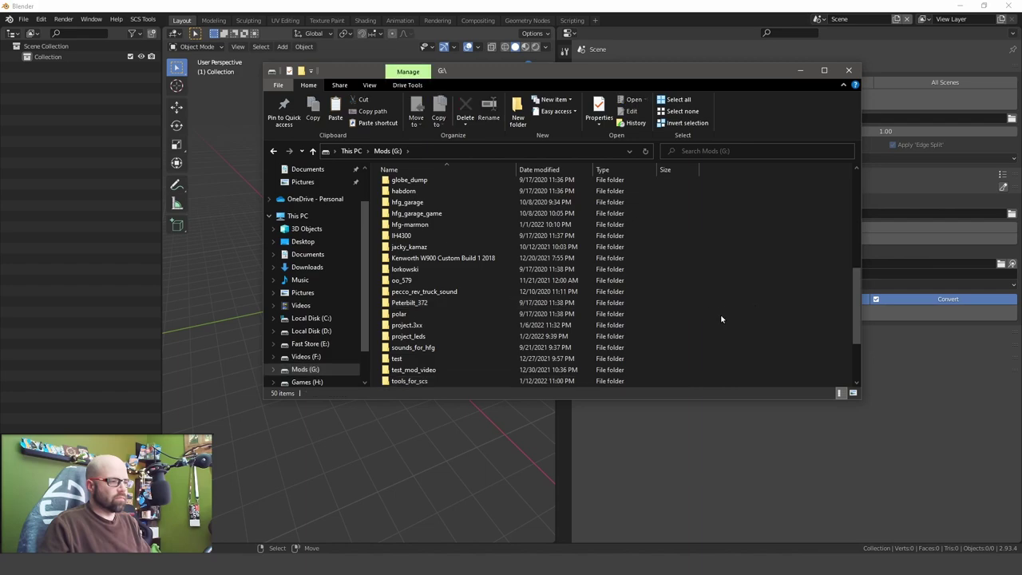
scroll(715, 317, "up", 3)
scroll(686, 317, "up", 4)
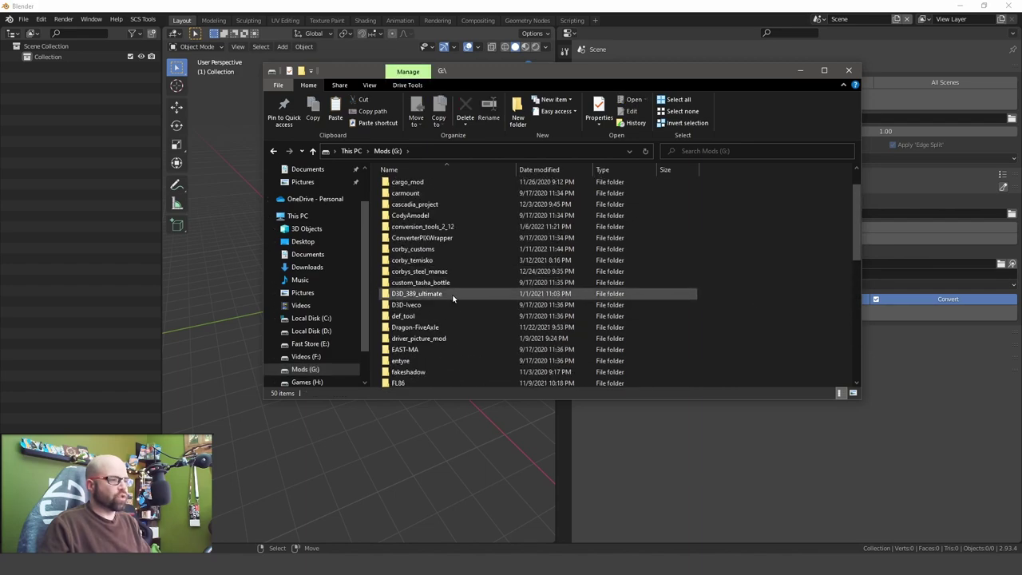
double_click(397, 229)
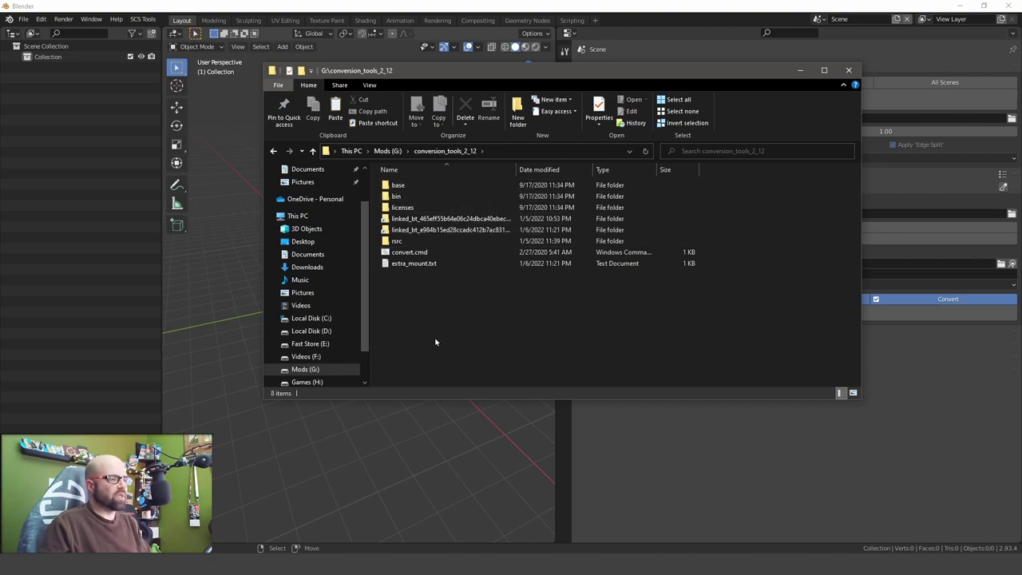
left_click(848, 71)
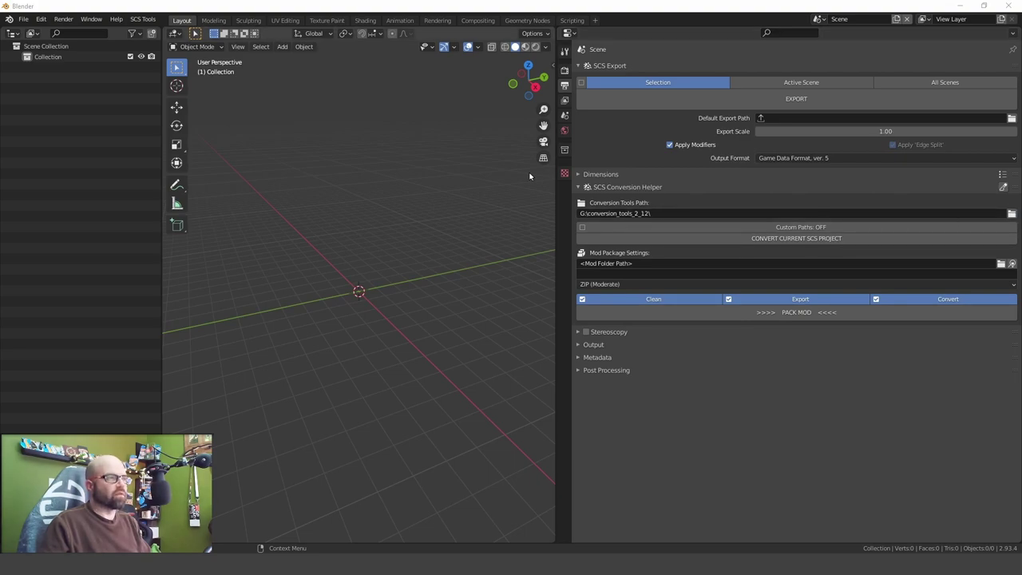
Step: Set the Conversion Tools Path to G:\conversion_tools_2_12\ through the folder browser
left_click(1012, 213)
left_click_drag(575, 6, 667, 2)
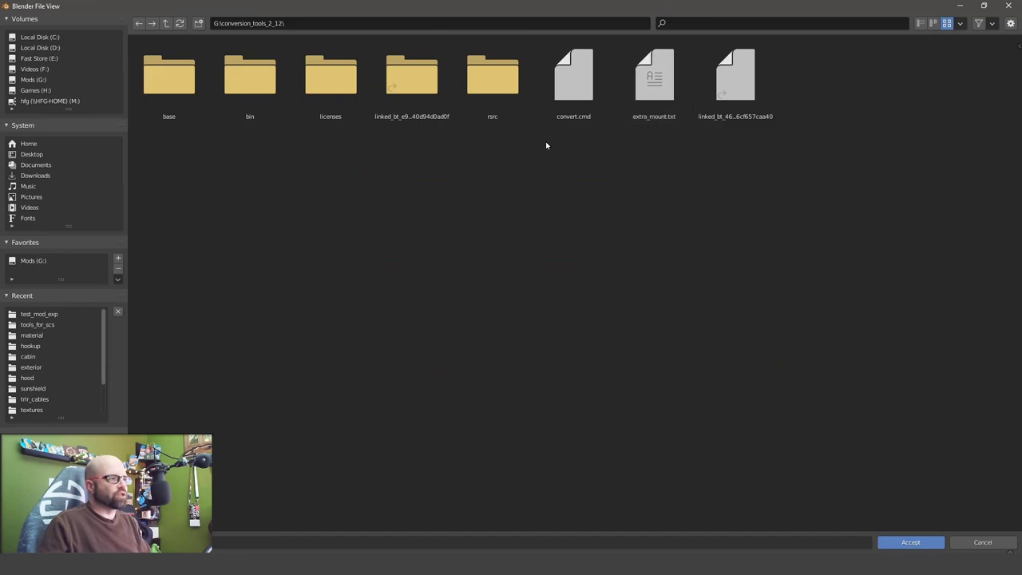
left_click(166, 23)
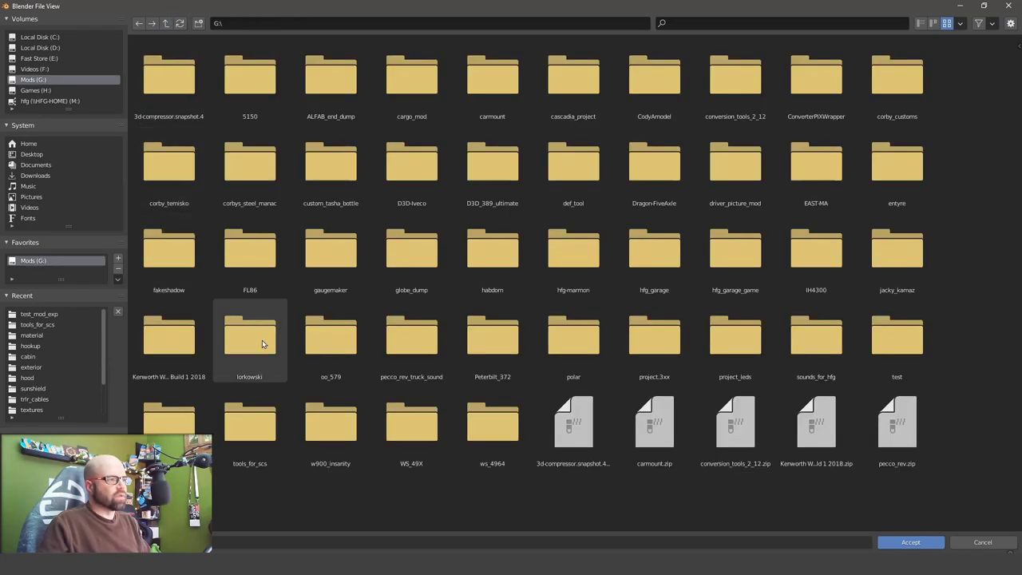
double_click(734, 95)
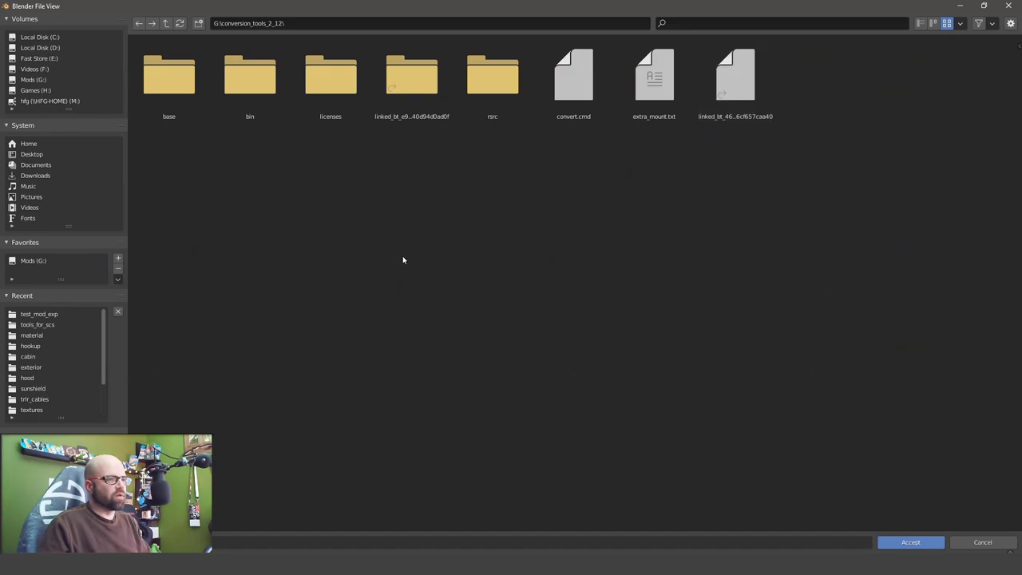
left_click(888, 542)
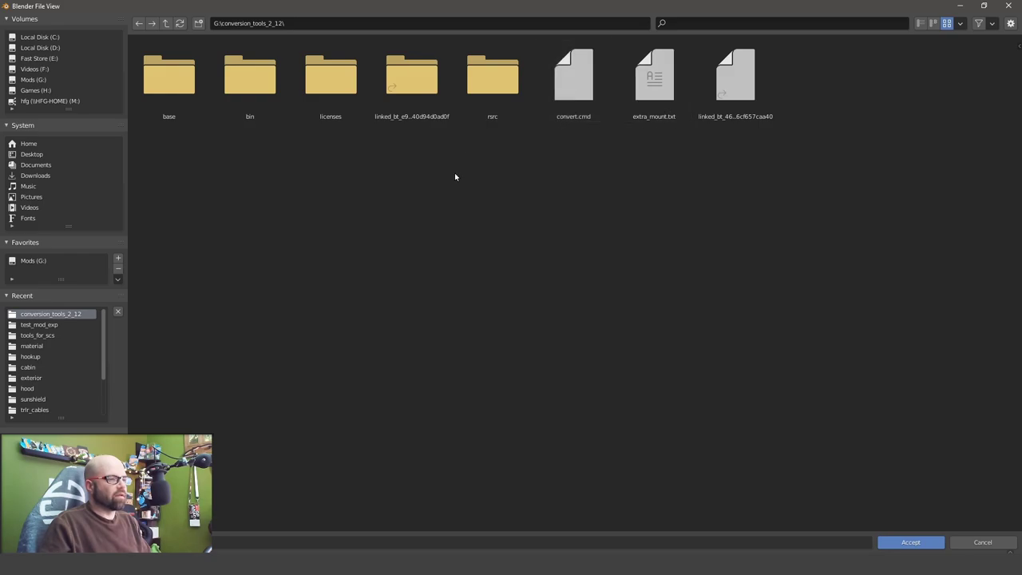
left_click(961, 542)
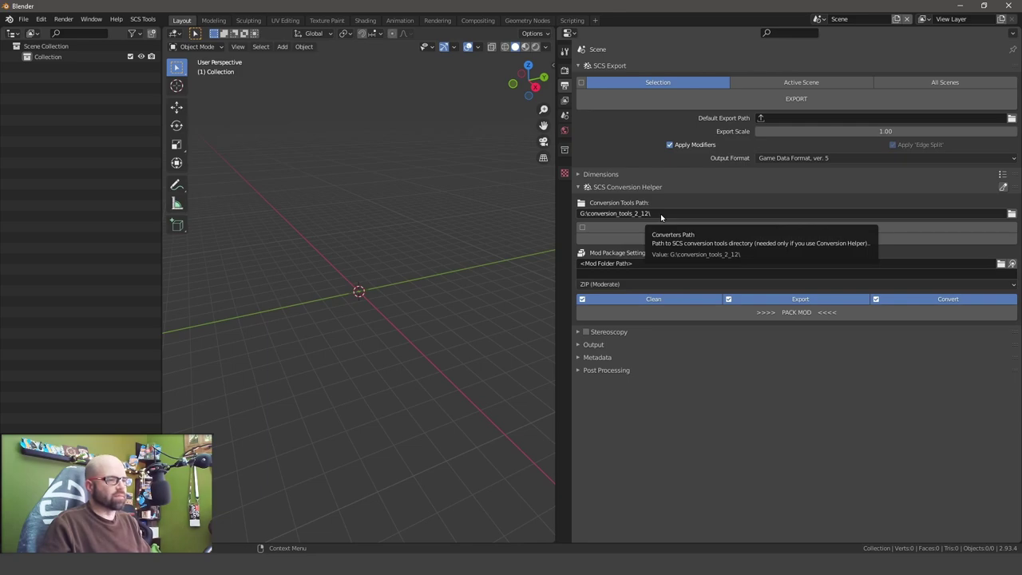
Step: Add a default Cube at the origin and show the World tab's SCS Lighting settings
left_click(565, 100)
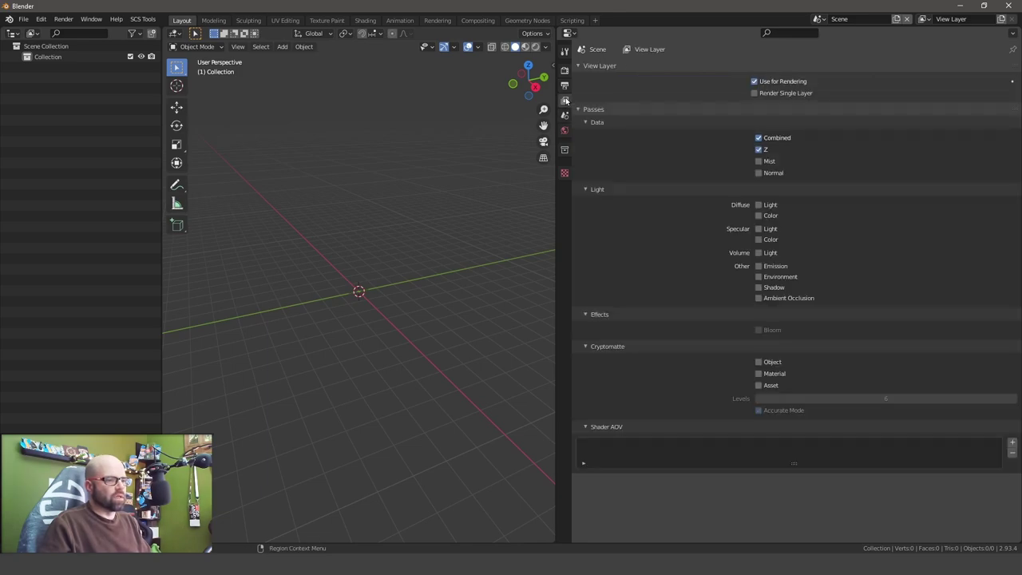
left_click(564, 117)
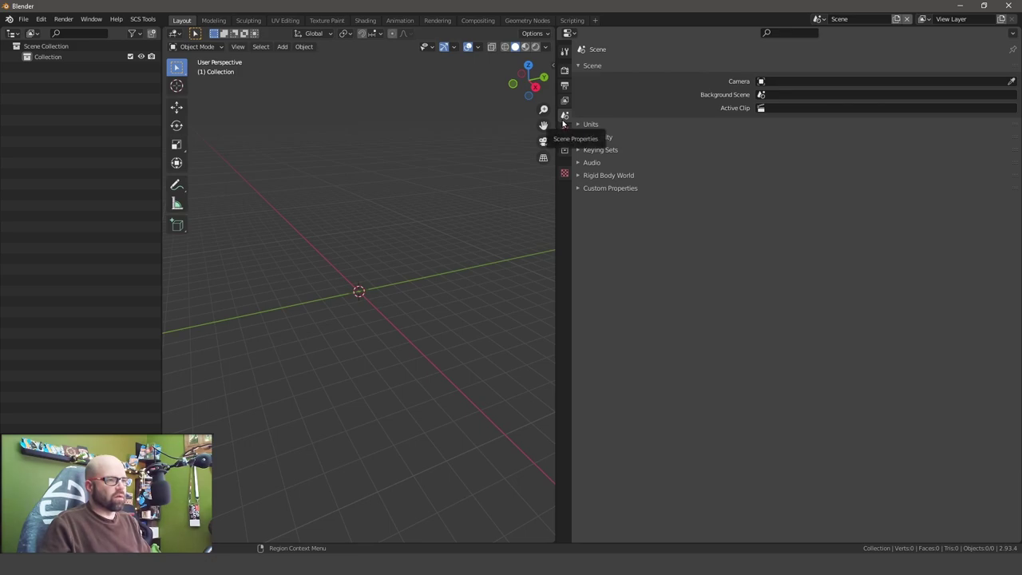
left_click(282, 47)
mouse_move(302, 60)
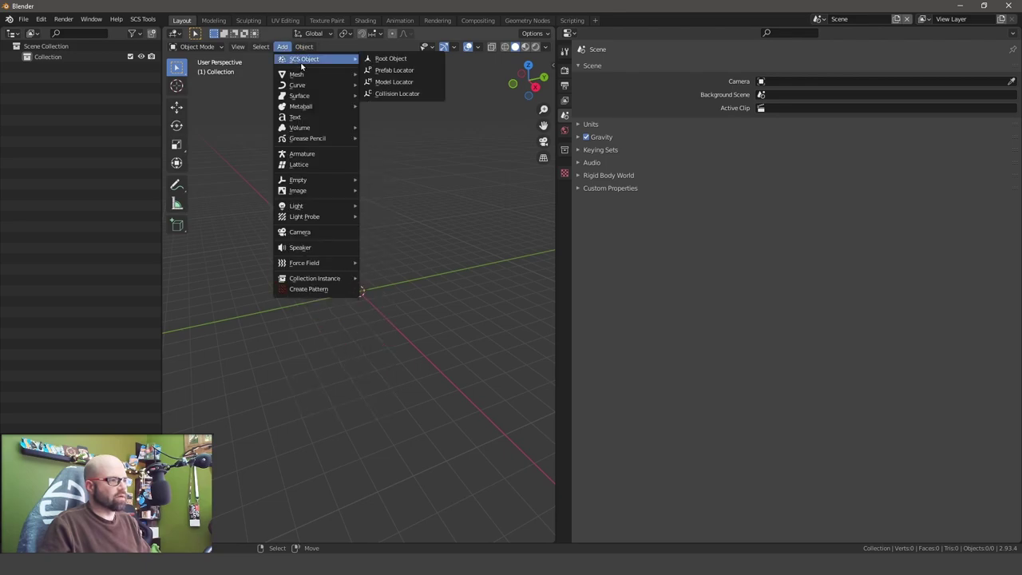
left_click(371, 83)
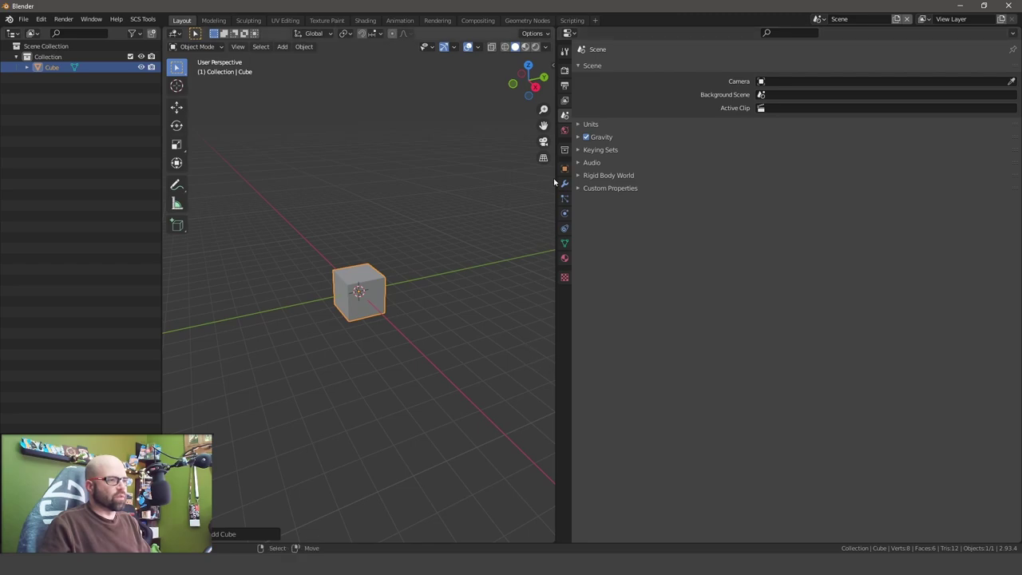
left_click(565, 131)
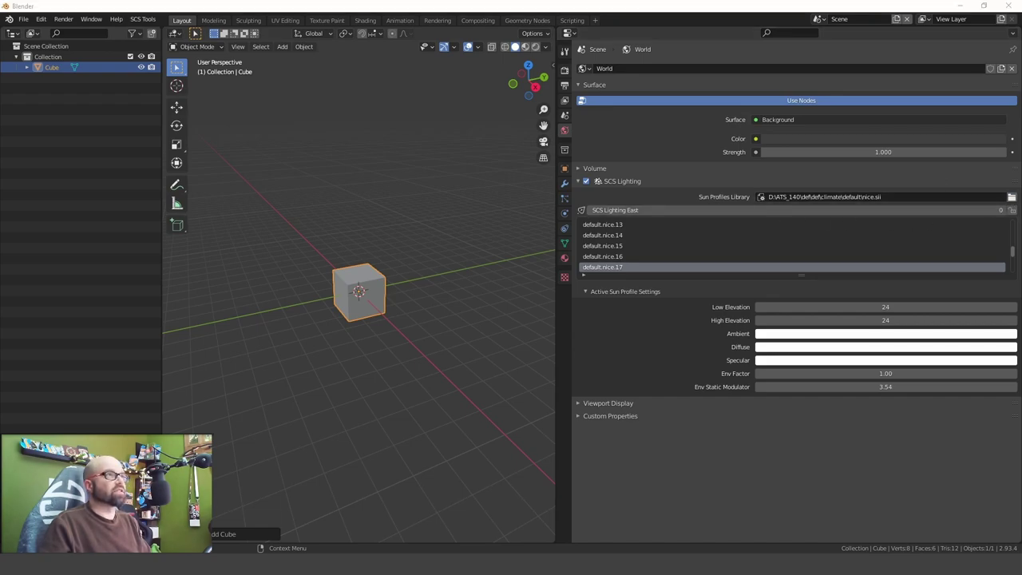
Step: Maximize the sun profile file browser and switch it to drive D
left_click_drag(542, 0, 52, 271)
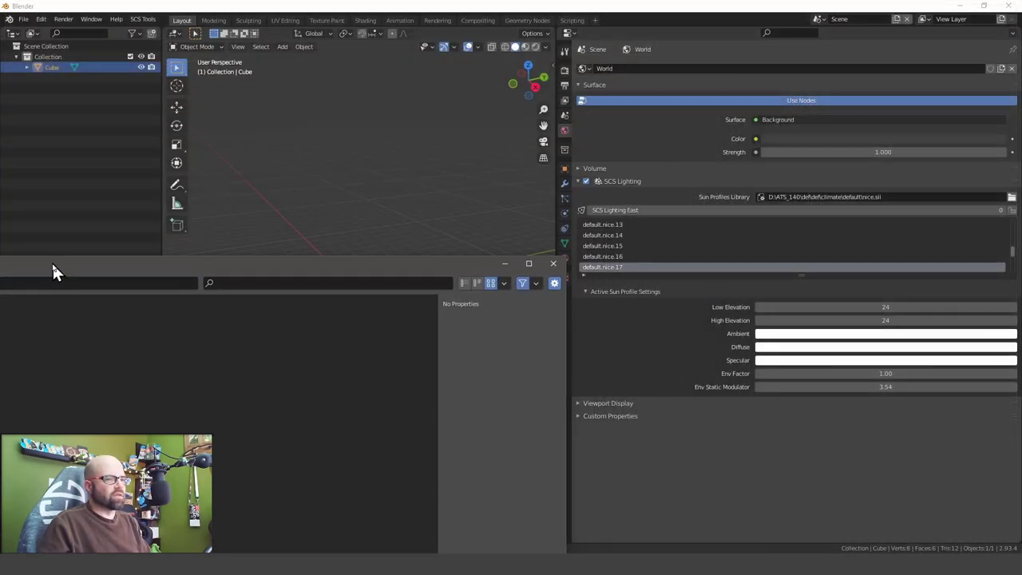
left_click_drag(53, 272, 482, 4)
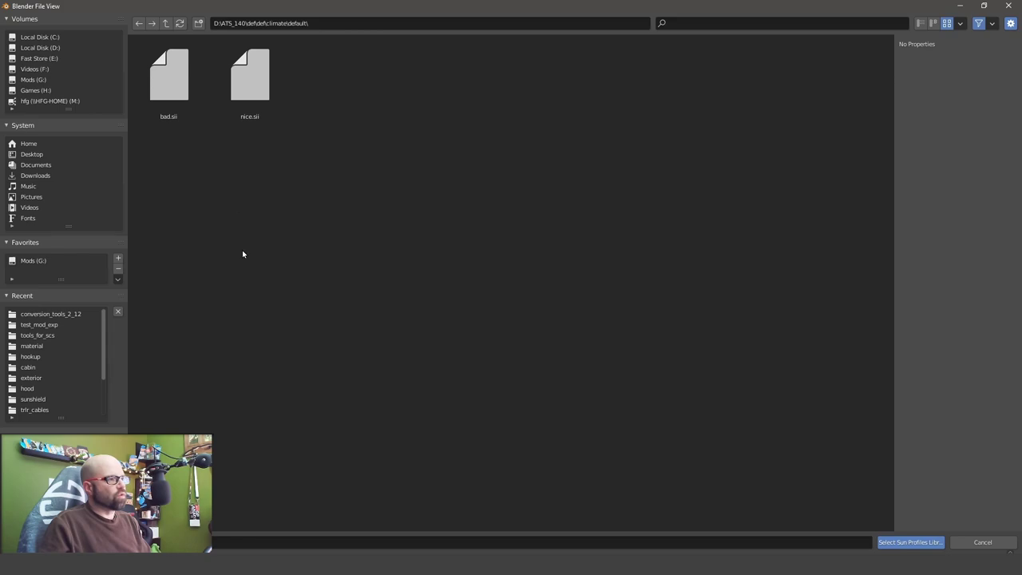
left_click(34, 80)
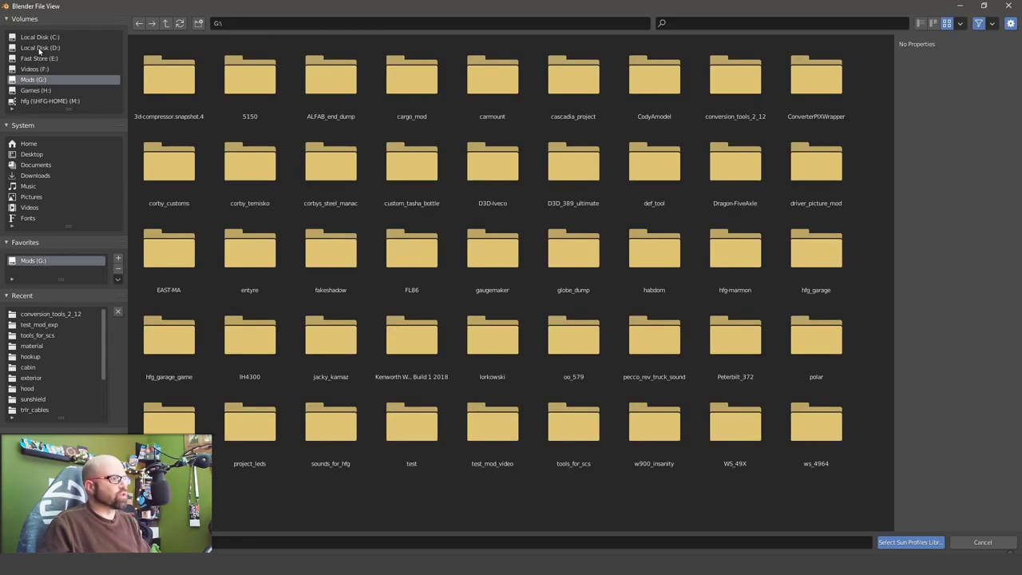
left_click(40, 47)
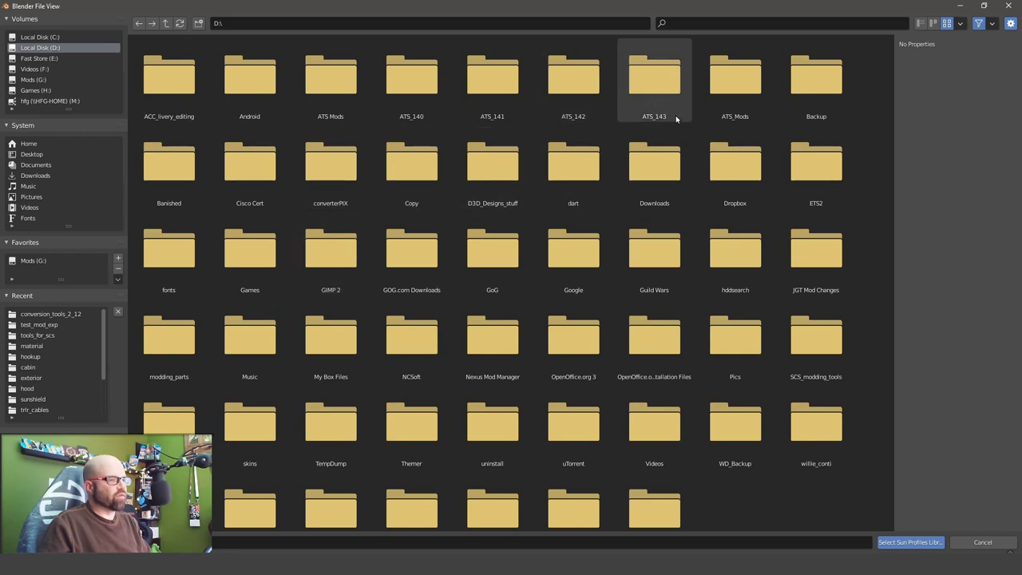
Step: Browse to ATS_143\def\def\climate\default and select nice.sii as the Sun Profiles Library
double_click(651, 94)
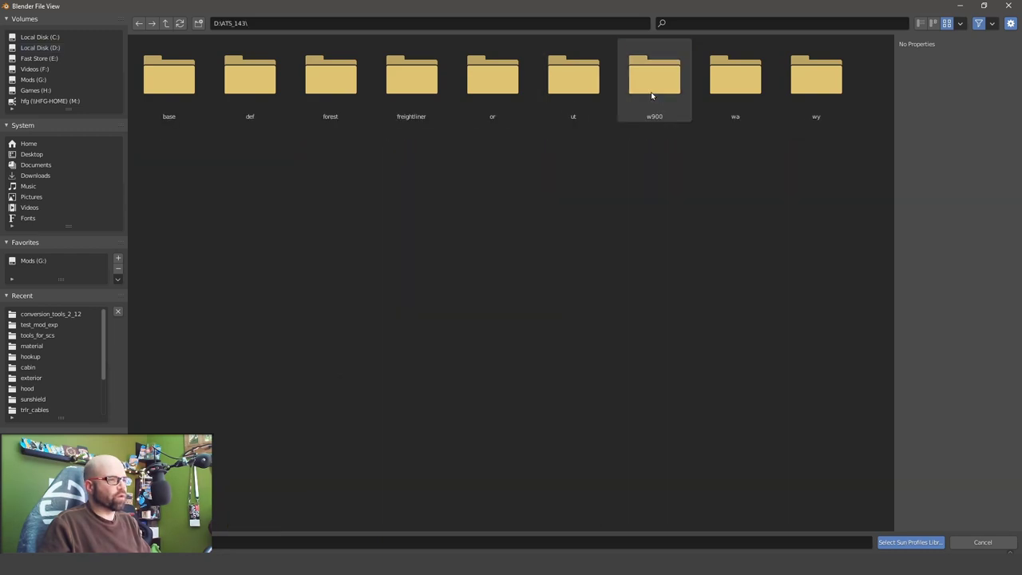
left_click(230, 95)
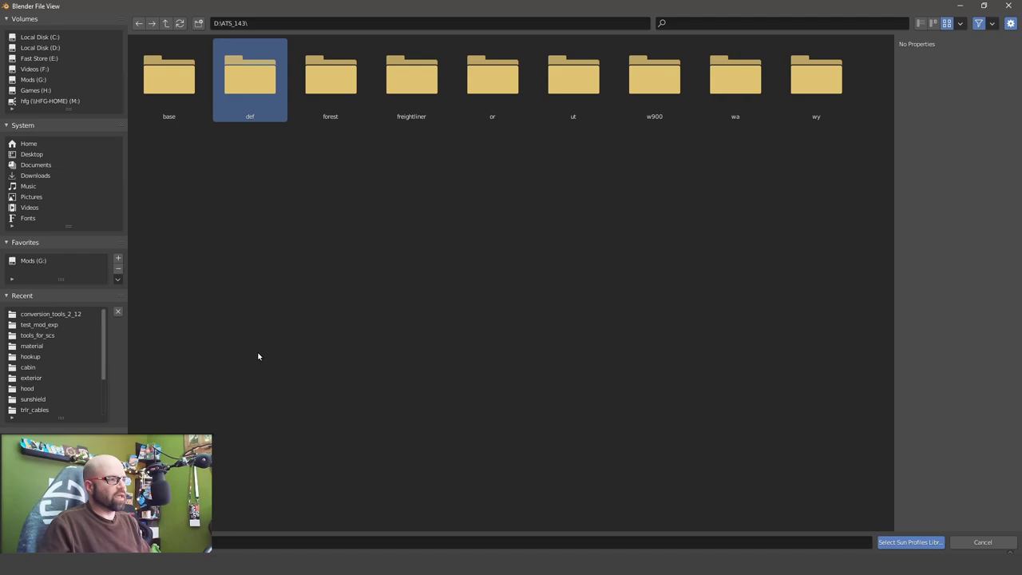
double_click(237, 102)
left_click(160, 105)
double_click(160, 106)
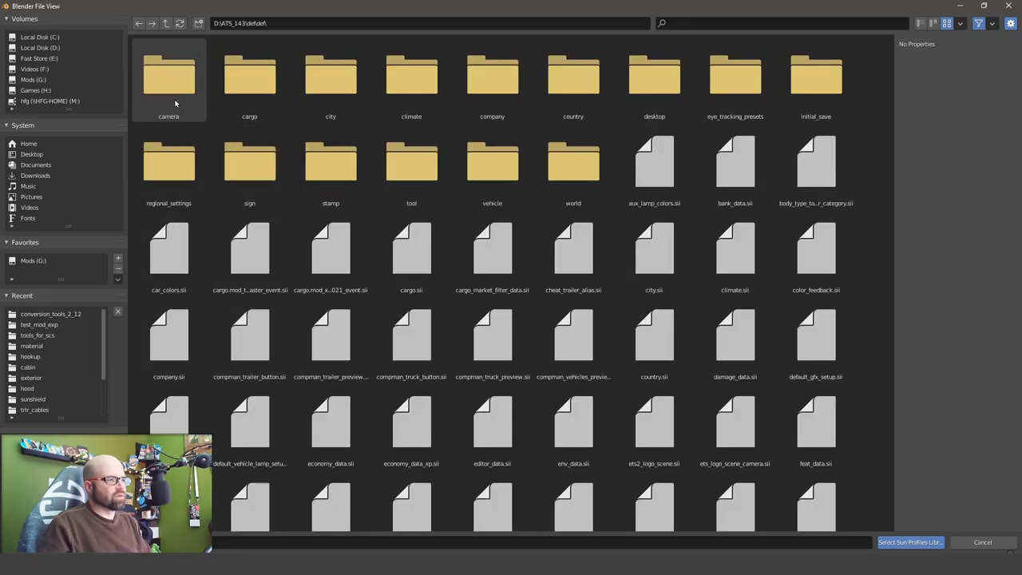
double_click(424, 89)
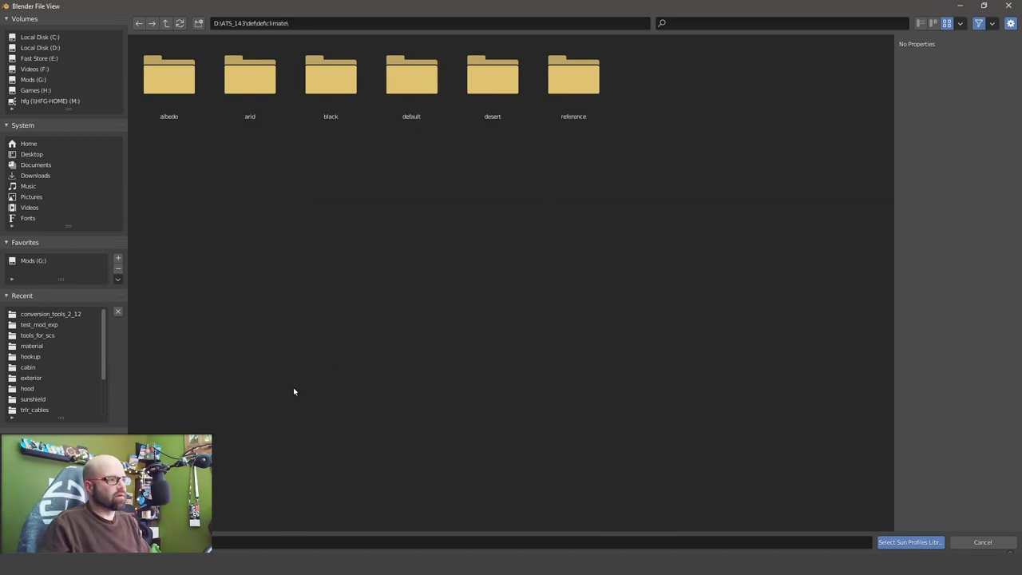
left_click(396, 102)
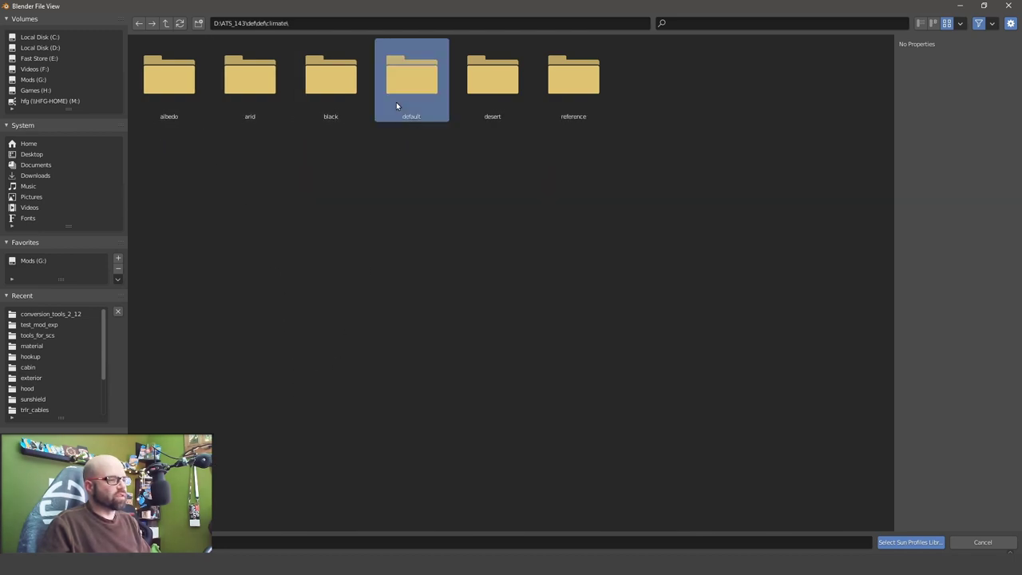
double_click(396, 102)
left_click(249, 78)
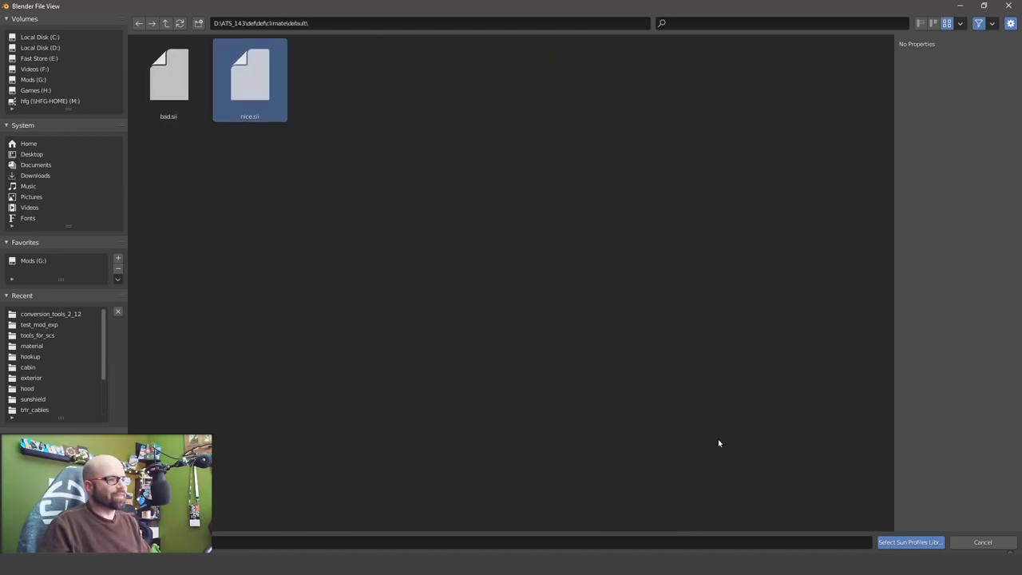
left_click(909, 542)
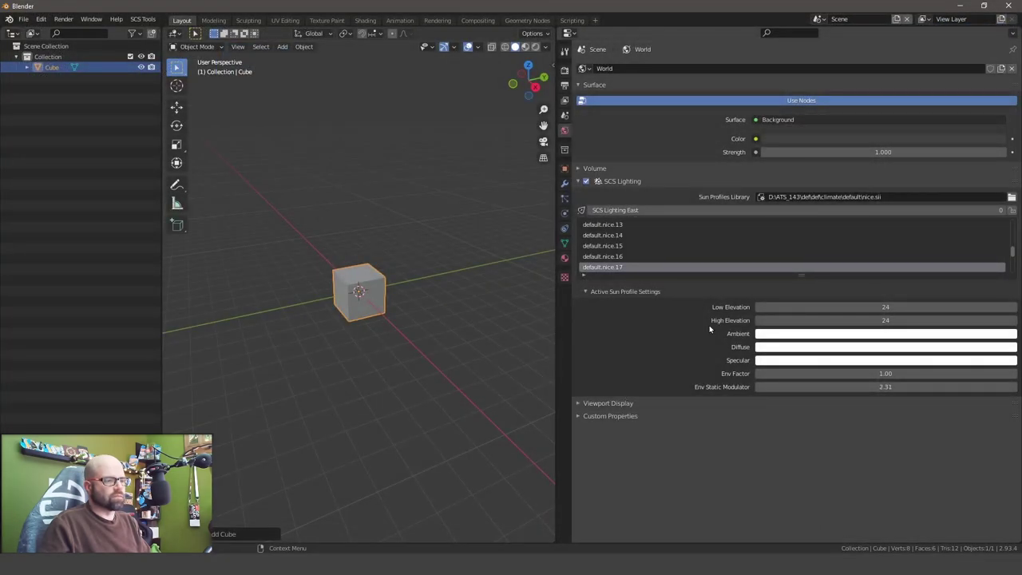
Step: Make default.nice.13 the active profile in the SCS Lighting sun profiles list
scroll(626, 239, "up", 11)
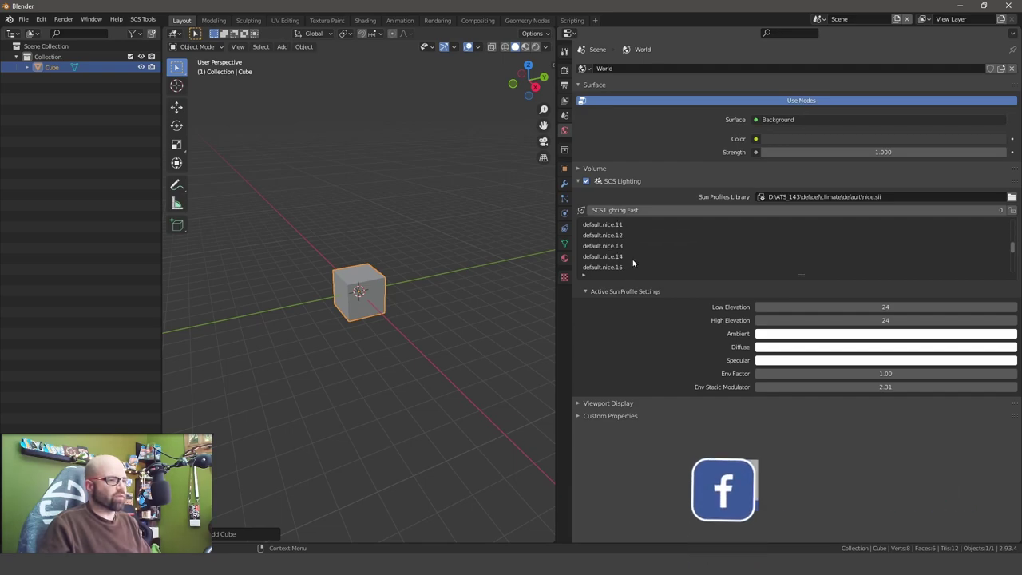
scroll(631, 261, "down", 10)
scroll(630, 268, "down", 7)
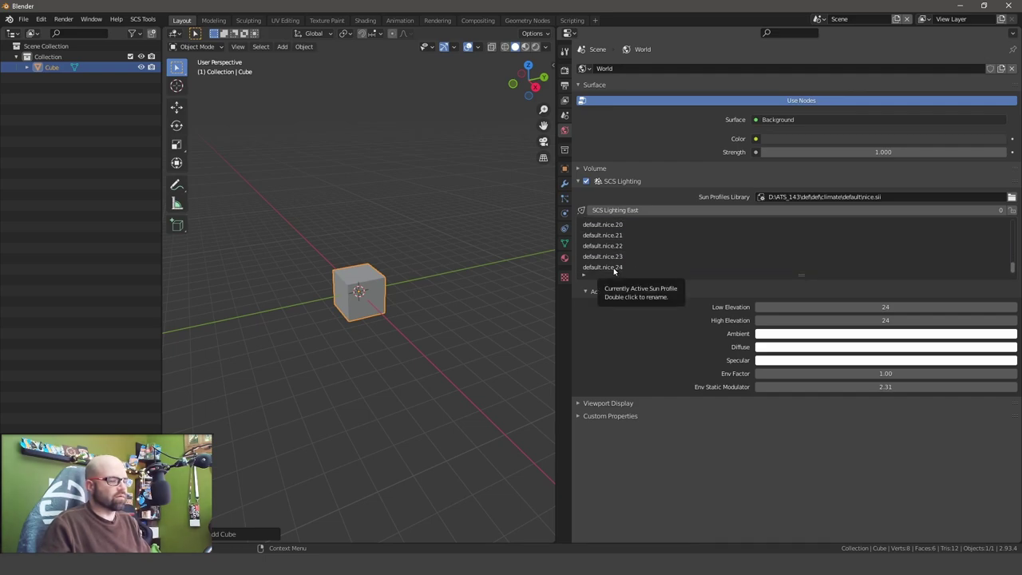
scroll(617, 270, "up", 10)
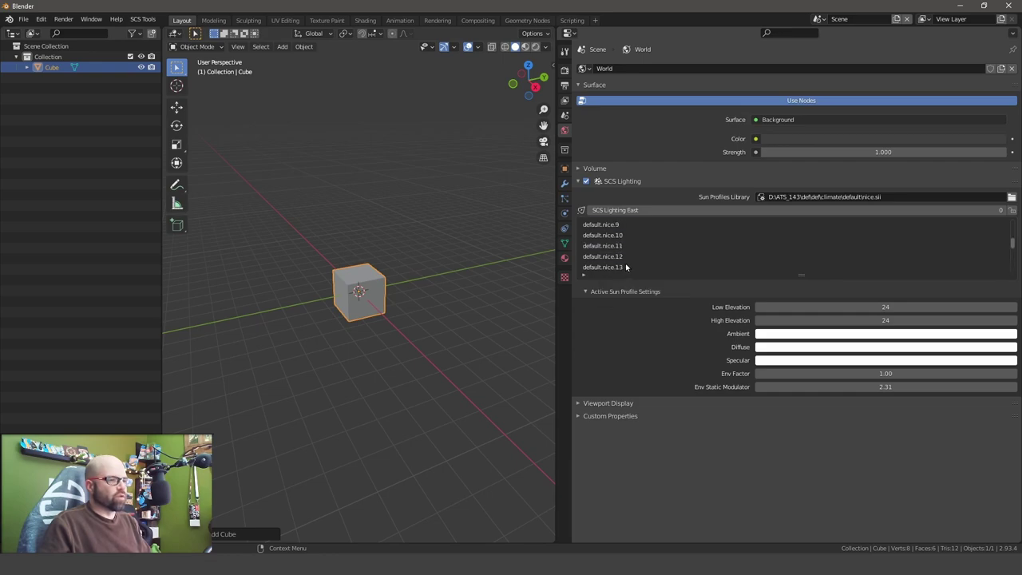
scroll(624, 261, "up", 1)
scroll(629, 261, "down", 1)
left_click(625, 257)
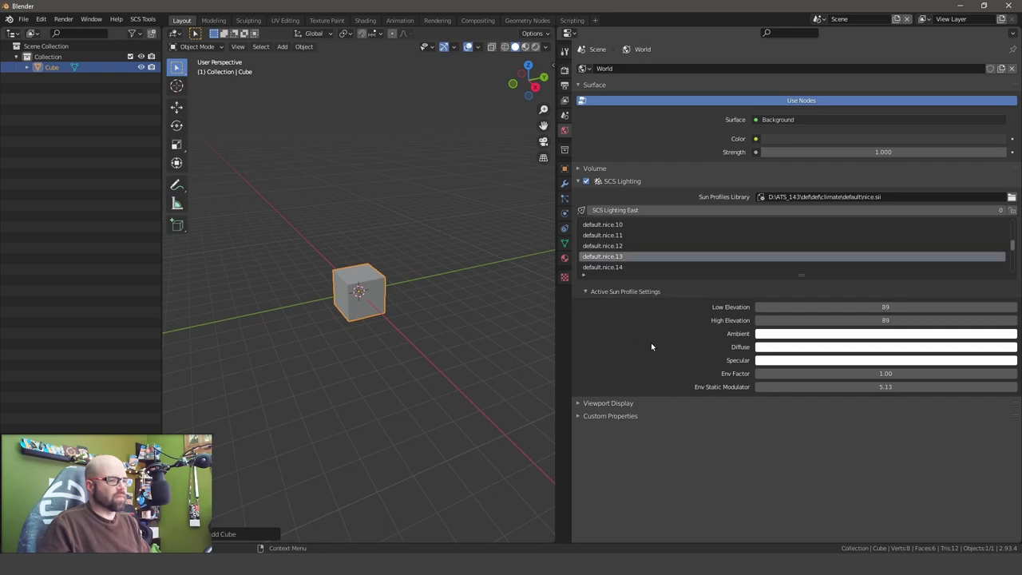
Step: Compare the default.nice.24 and default.nice.01 sun profiles
scroll(652, 260, "up", 9)
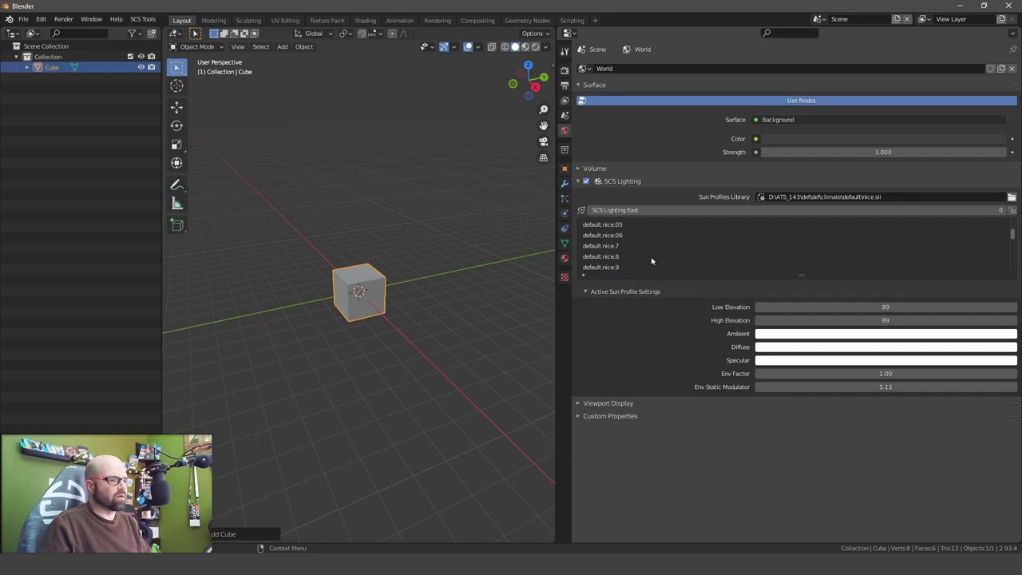
scroll(633, 229, "down", 19)
scroll(652, 262, "up", 1)
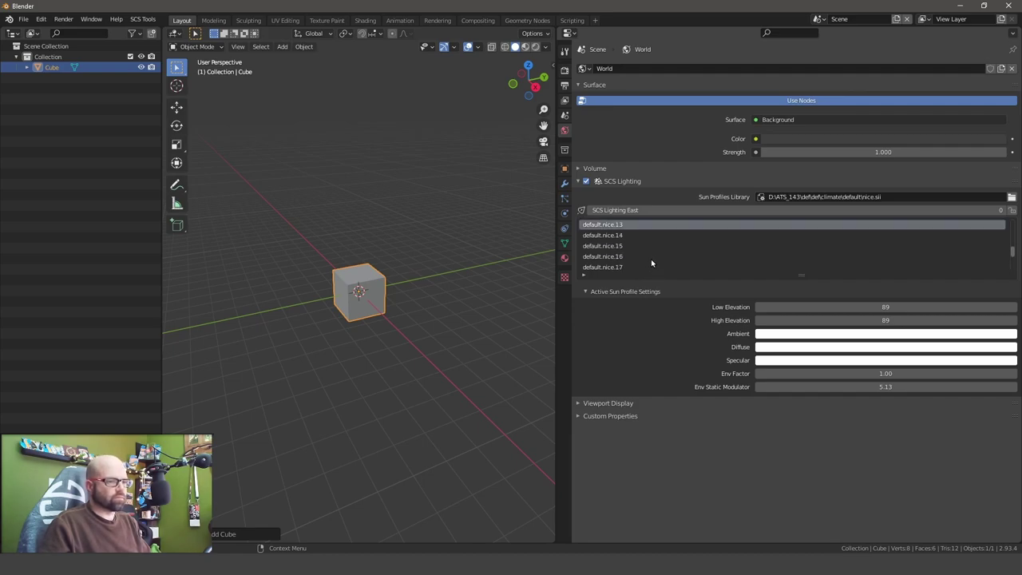
scroll(634, 256, "down", 1)
left_click(623, 268)
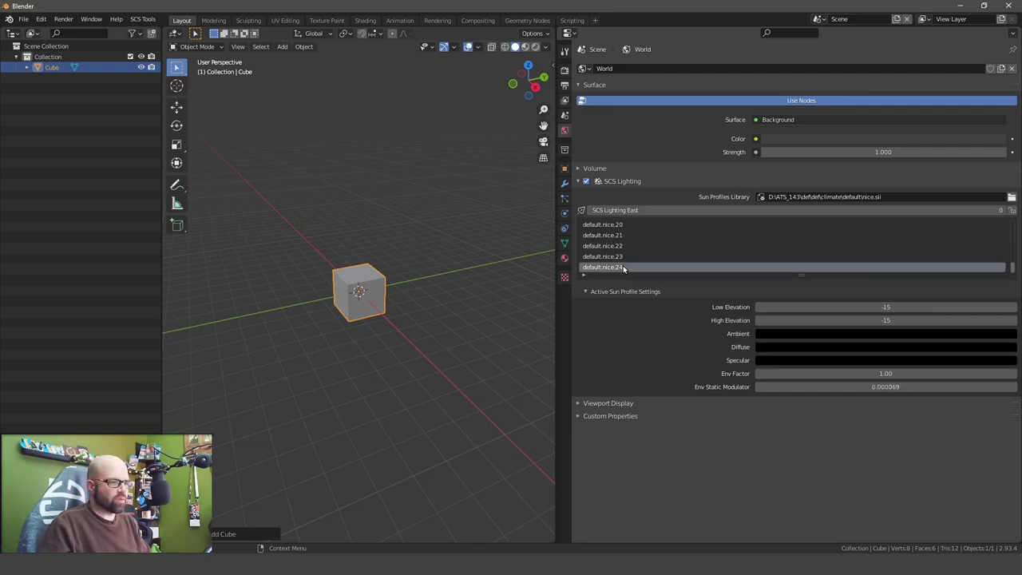
scroll(665, 261, "up", 19)
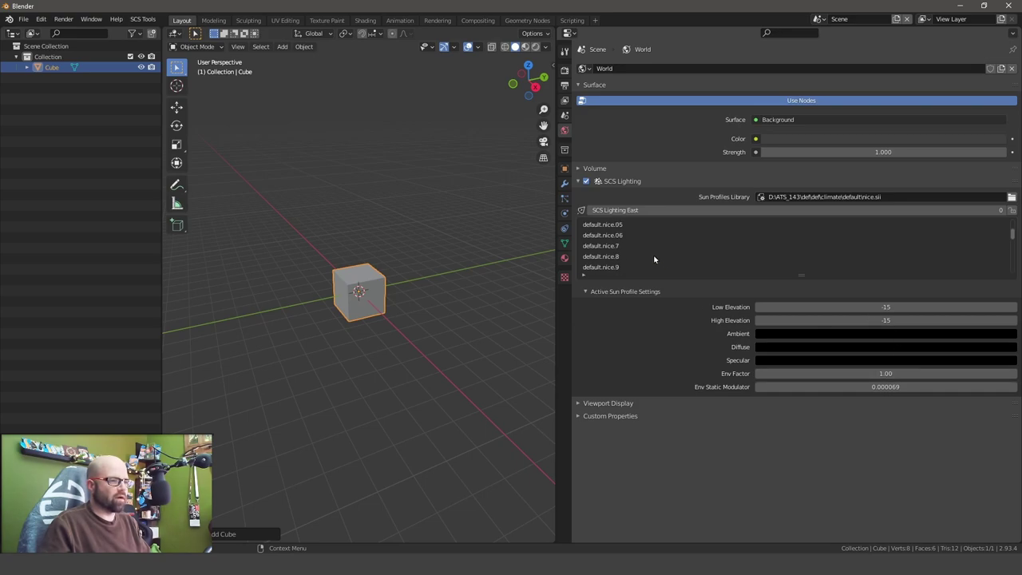
left_click(624, 225)
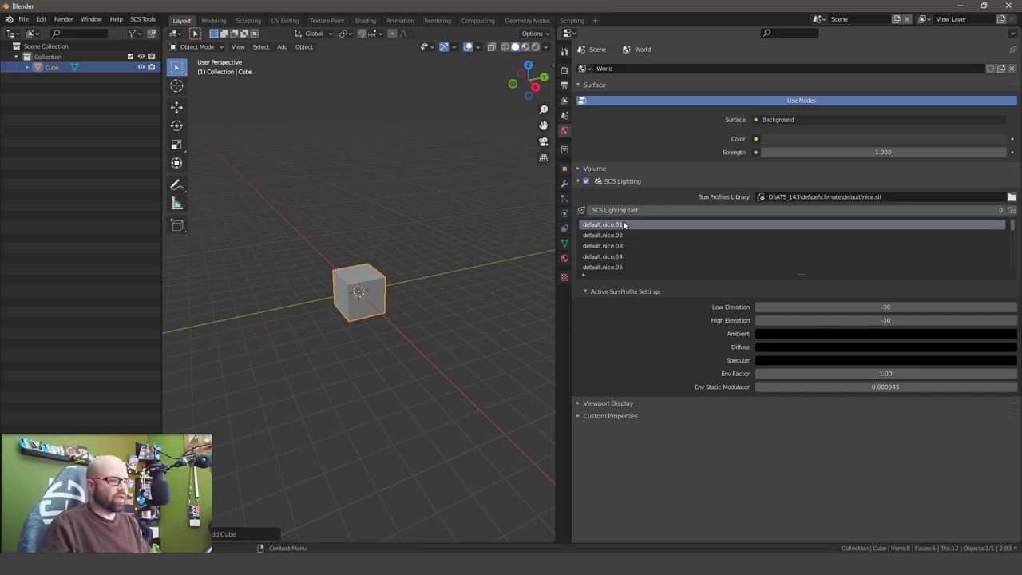
Step: Try default.nice.24 and default.nice.01 once more, then reactivate default.nice.13
scroll(624, 232, "down", 19)
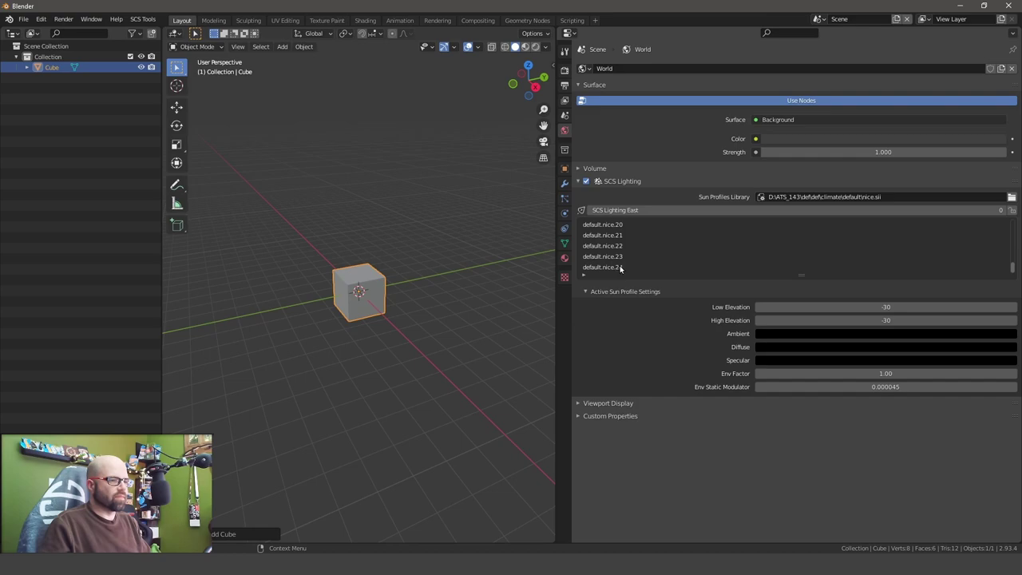
left_click(620, 267)
scroll(619, 259, "up", 16)
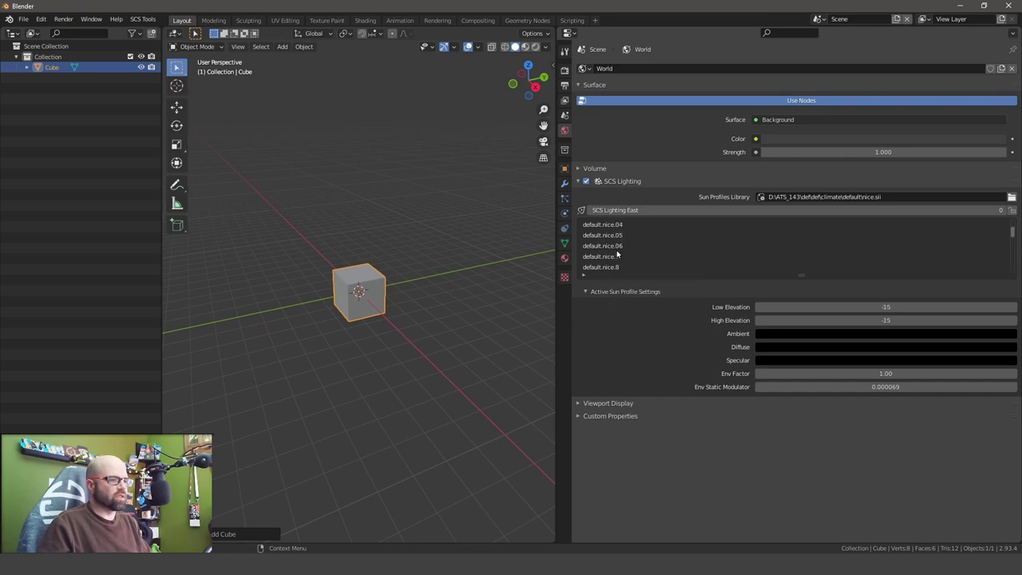
scroll(617, 254, "up", 3)
left_click(621, 226)
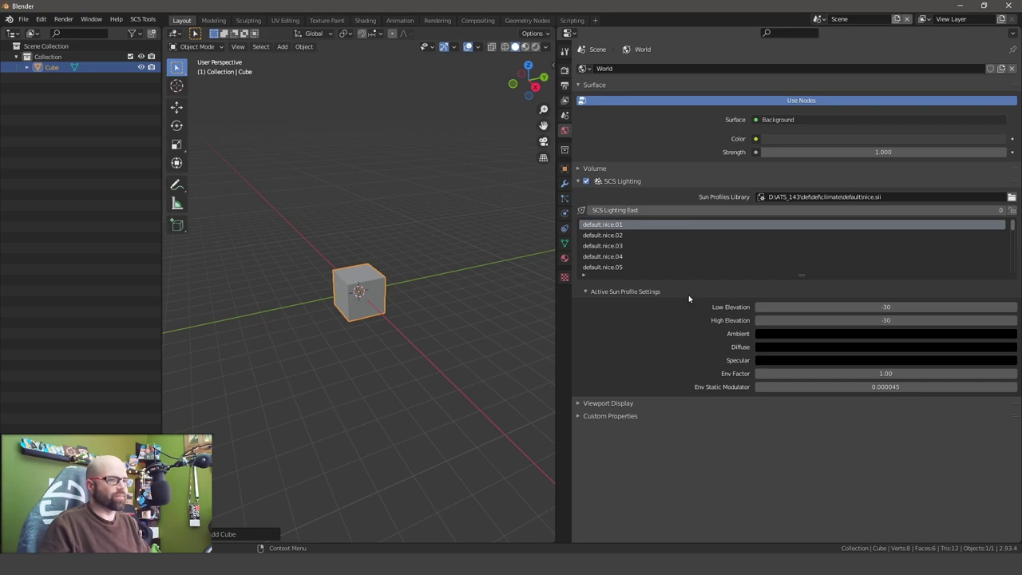
scroll(634, 238, "down", 9)
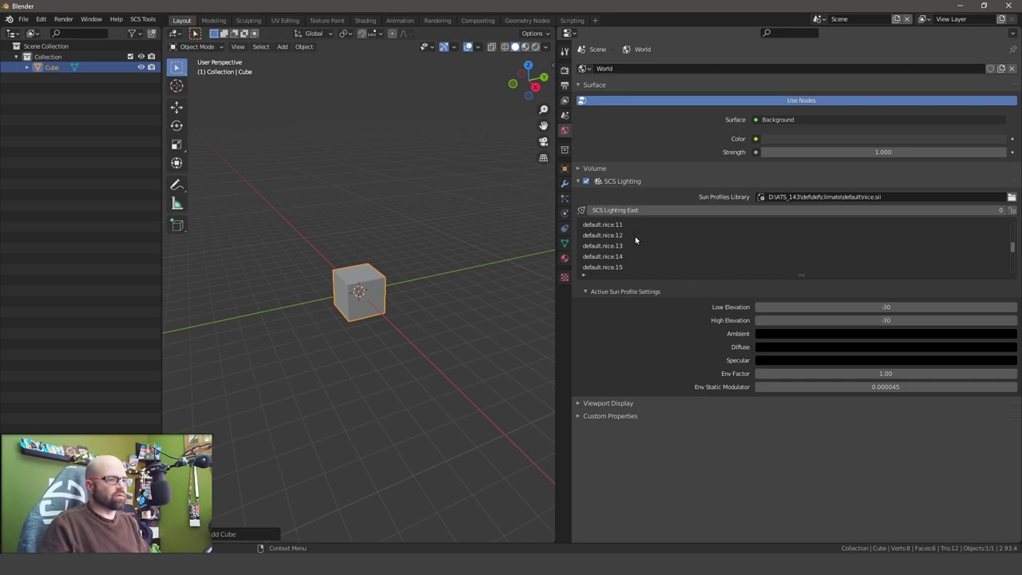
left_click(623, 248)
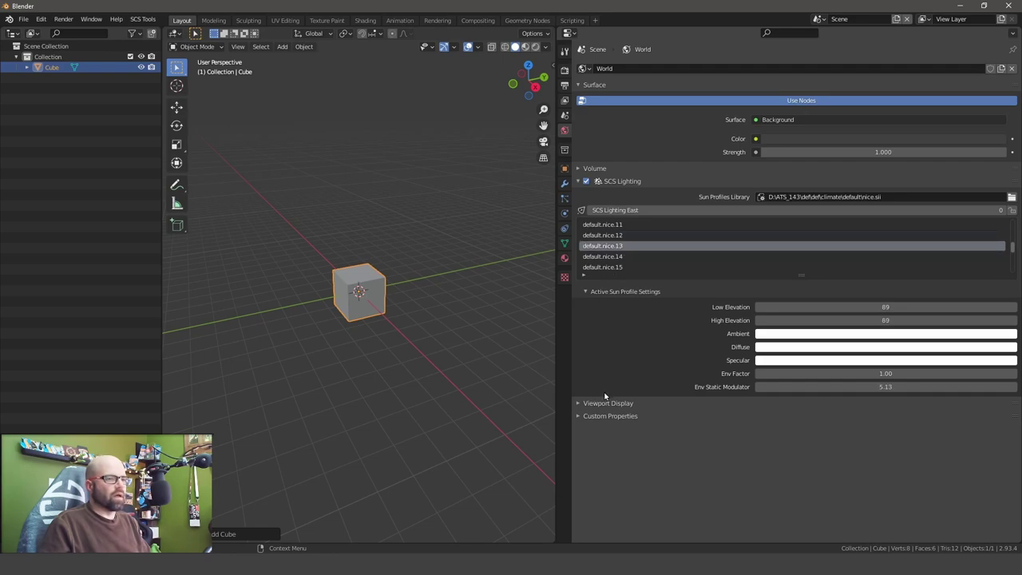
Step: Widen the 3D view by dragging the Properties divider right, orbiting around the cube
middle_click_drag(511, 320, 535, 316)
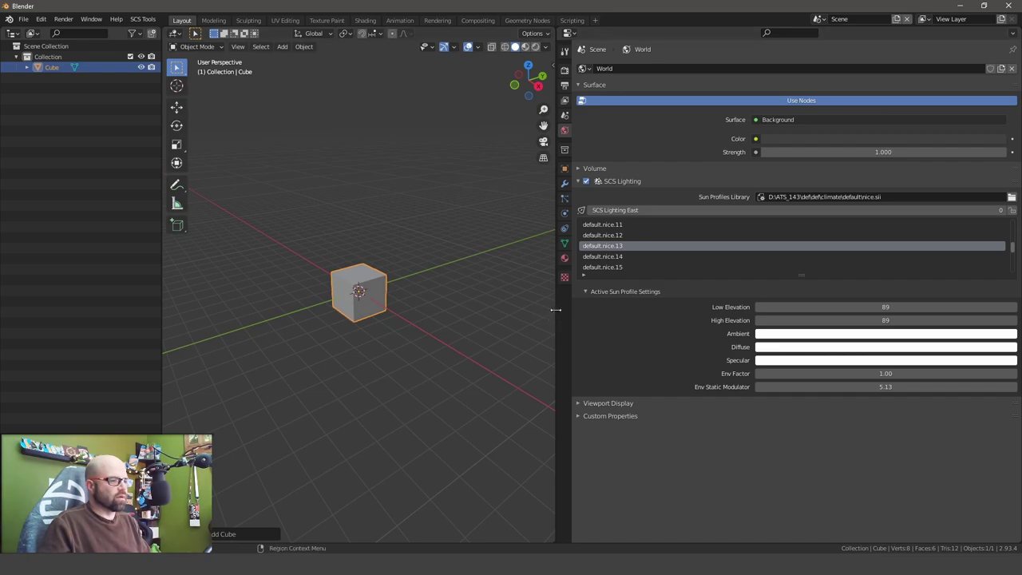
left_click_drag(556, 316, 777, 316)
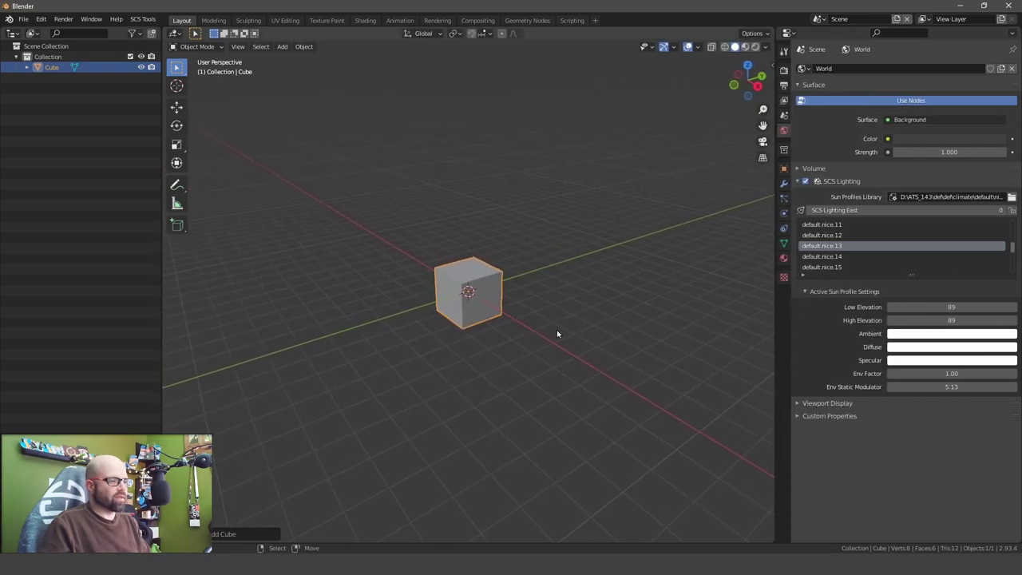
scroll(551, 331, "up", 4)
scroll(533, 329, "down", 4)
middle_click_drag(490, 320, 510, 317)
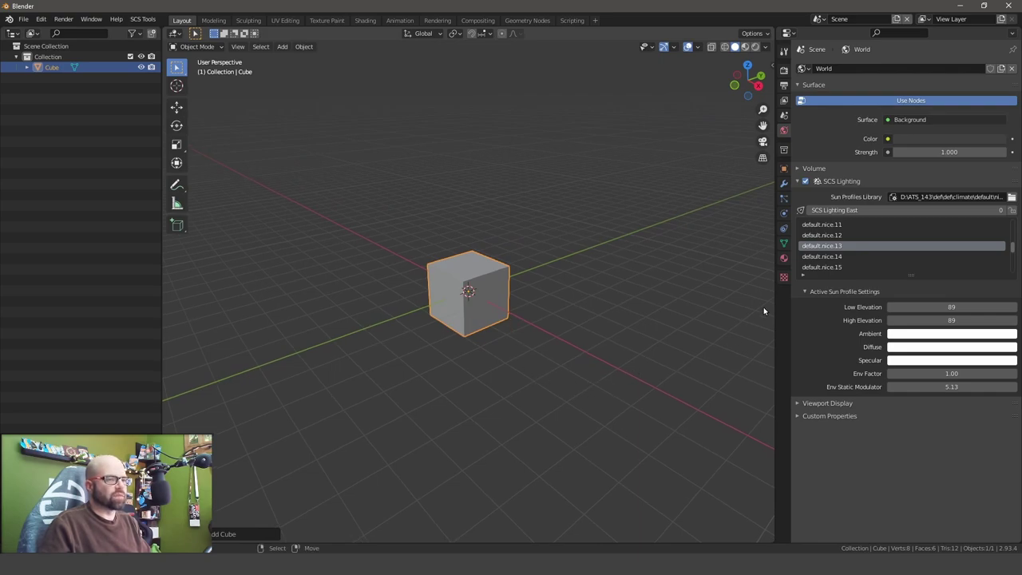
scroll(878, 248, "down", 5)
Step: Switch to the default.nice.24 sun profile, then return to default.nice.13
left_click(822, 267)
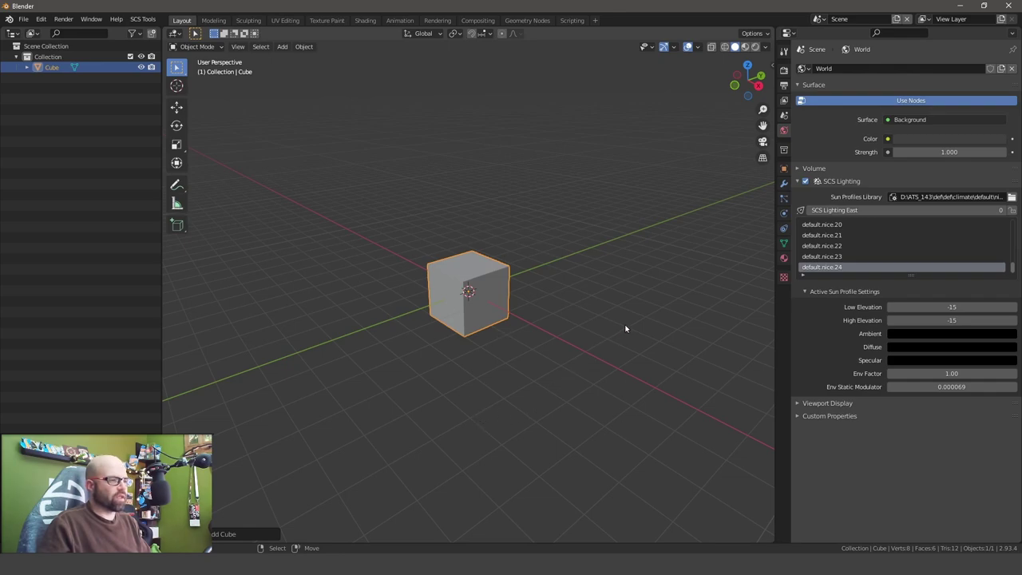
scroll(834, 268, "up", 1)
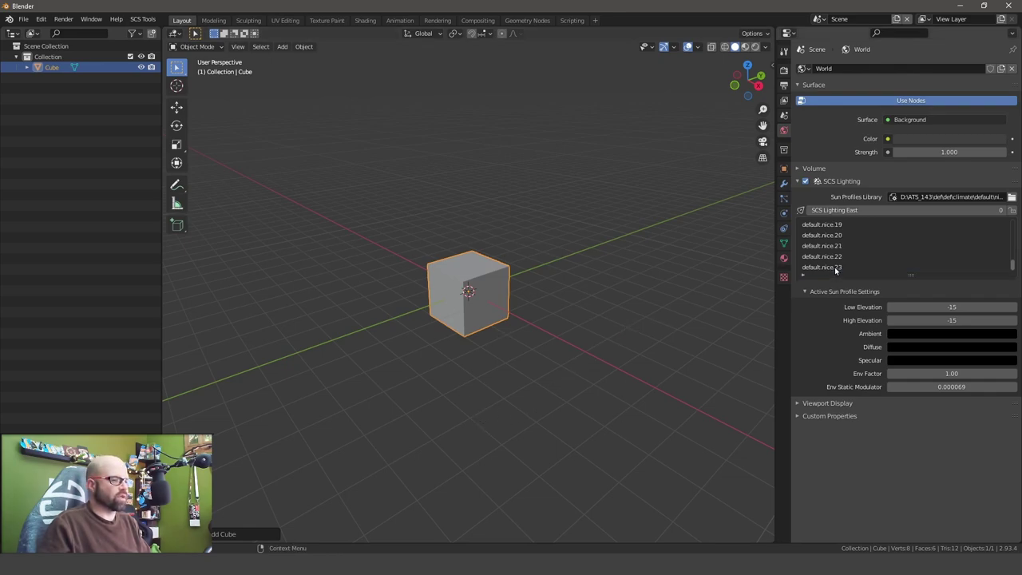
scroll(847, 271, "up", 2)
left_click(844, 234)
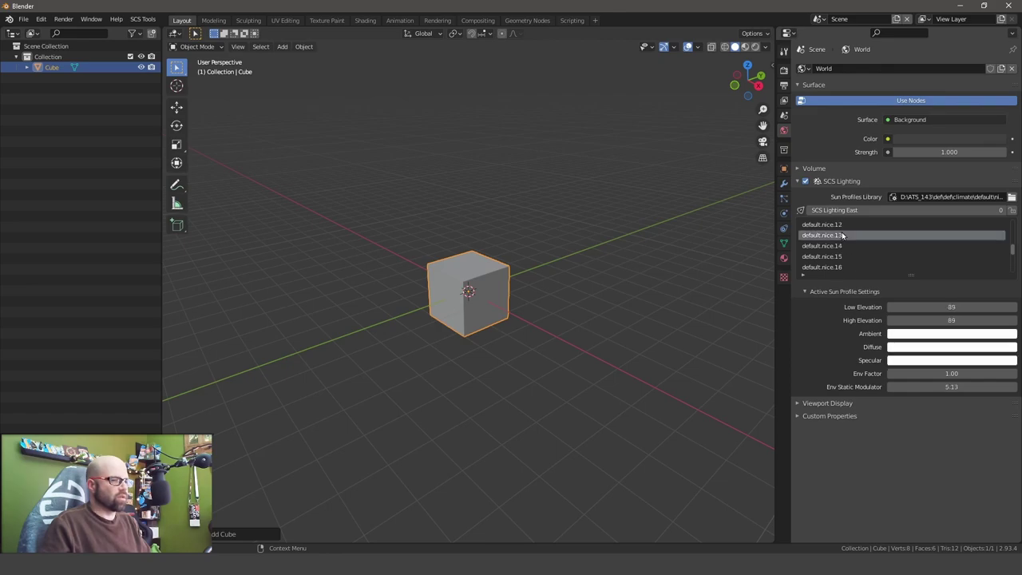
middle_click_drag(553, 317, 523, 311)
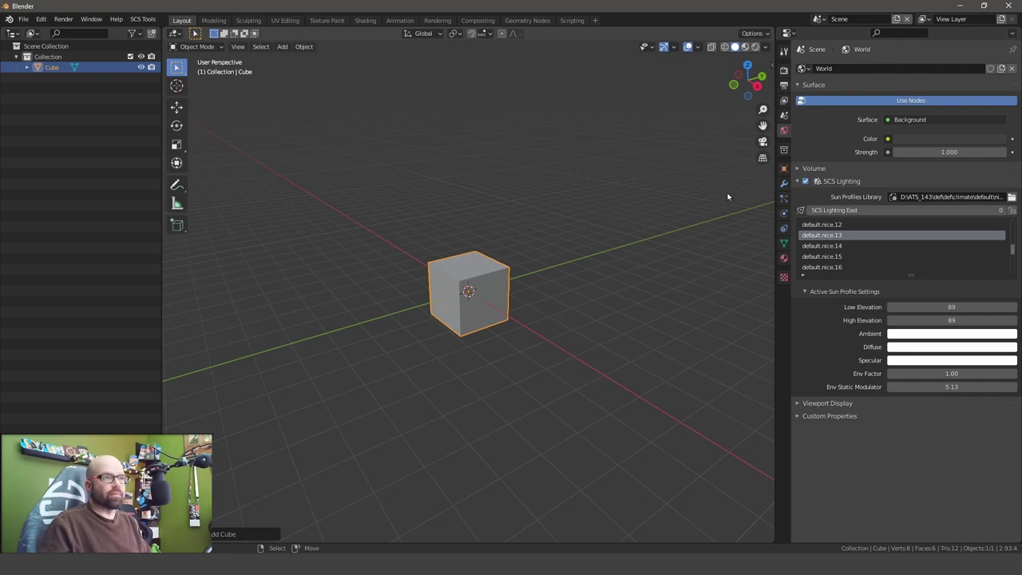
Step: Browse the cube's Collection, Object, Modifier, Particles, Physics, Constraints and mesh Data tabs
left_click(784, 151)
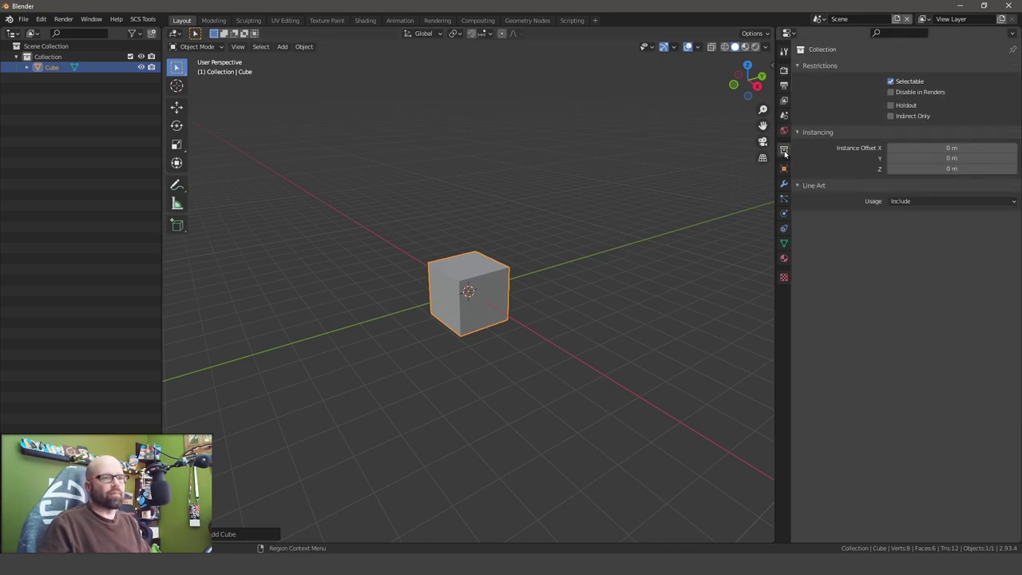
left_click(783, 168)
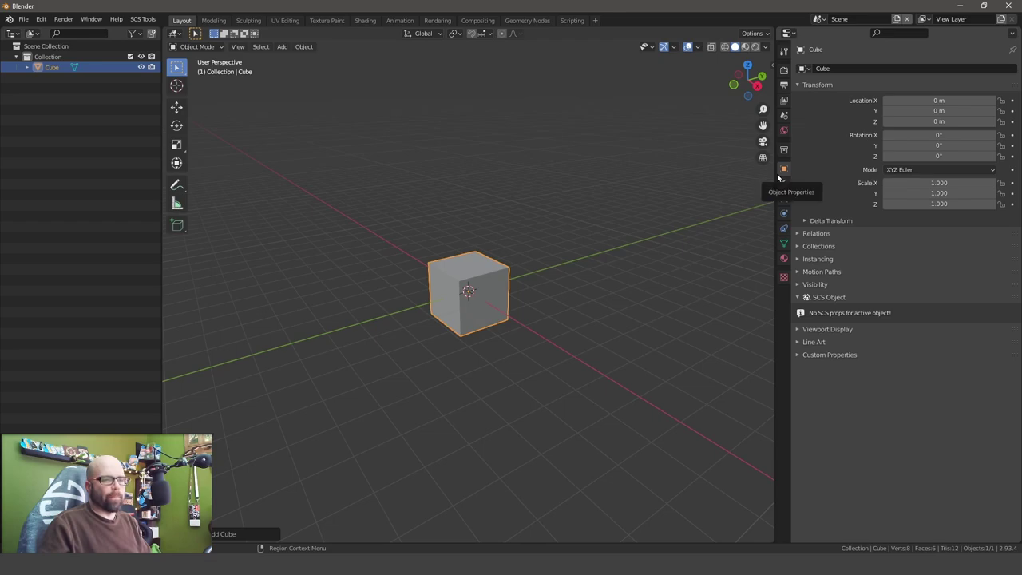
middle_click_drag(574, 368, 538, 337)
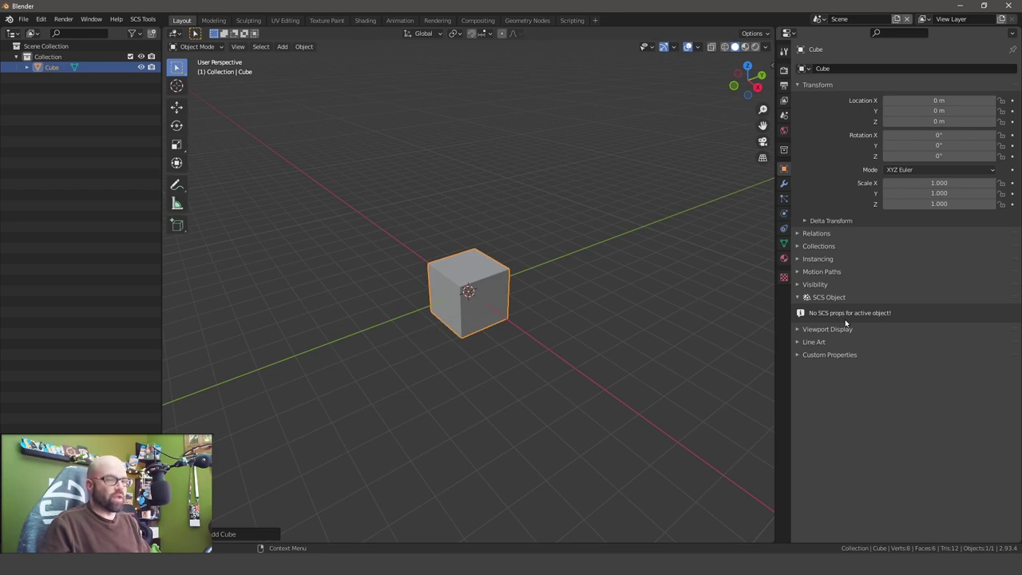
left_click(783, 183)
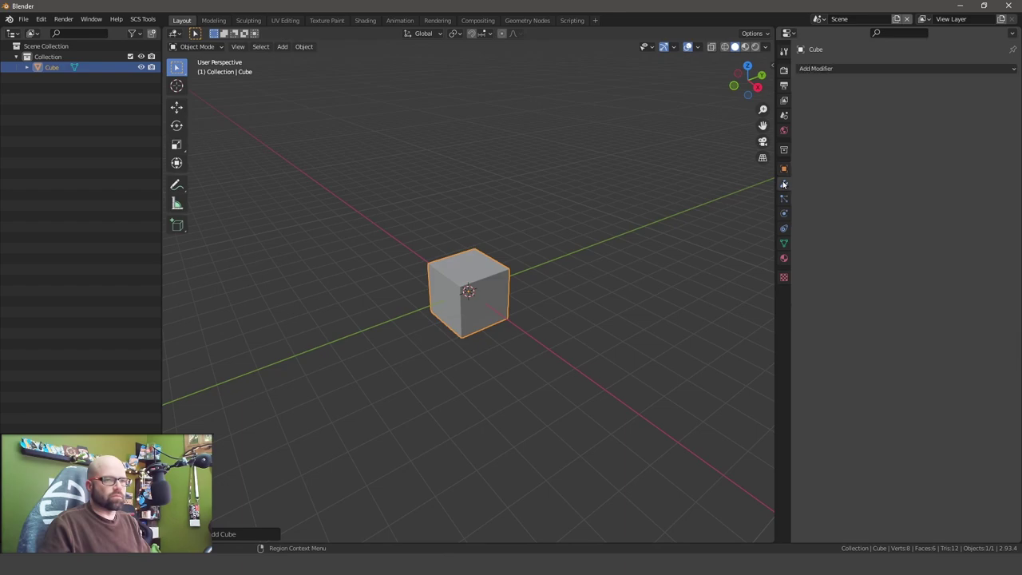
left_click(783, 198)
left_click(783, 212)
left_click(783, 228)
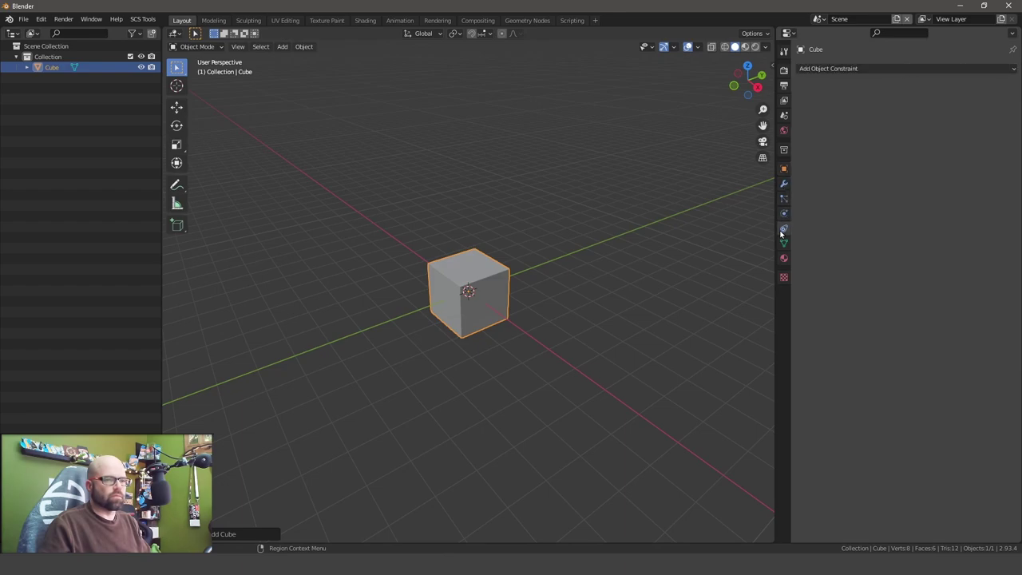
left_click(783, 243)
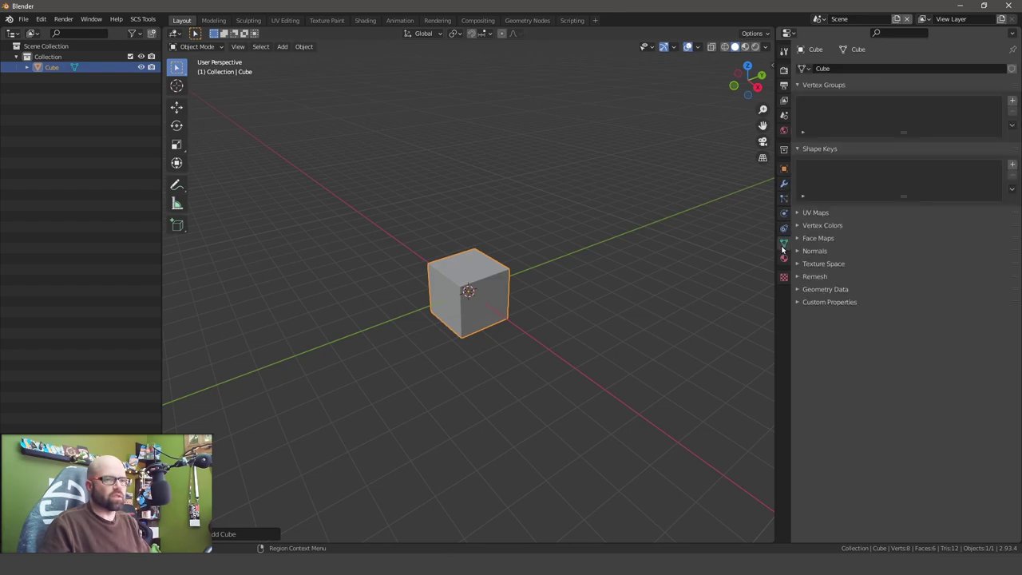
Step: Create a new material for the cube and name it test_cube
left_click(783, 259)
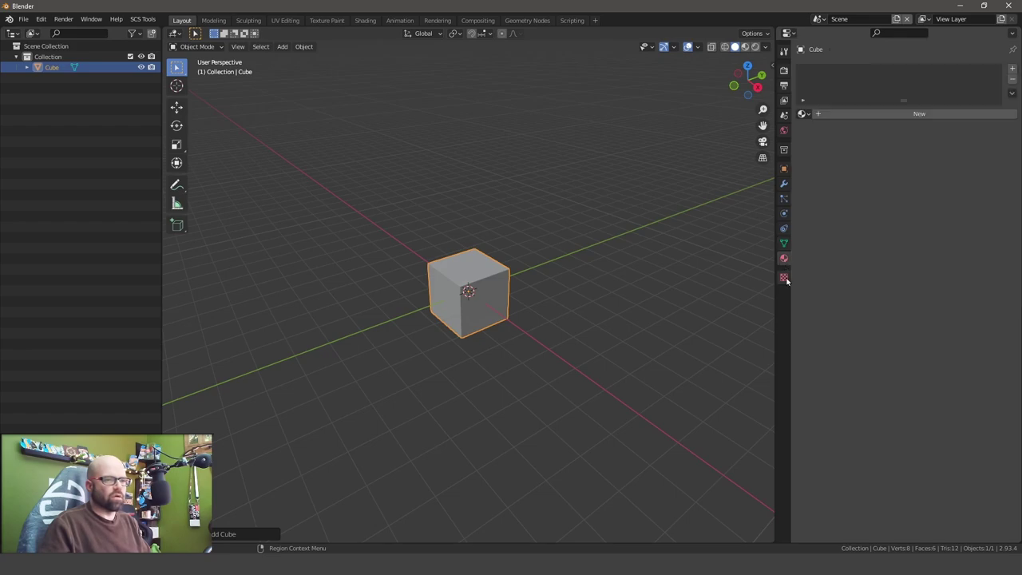
left_click(866, 114)
left_click(817, 145)
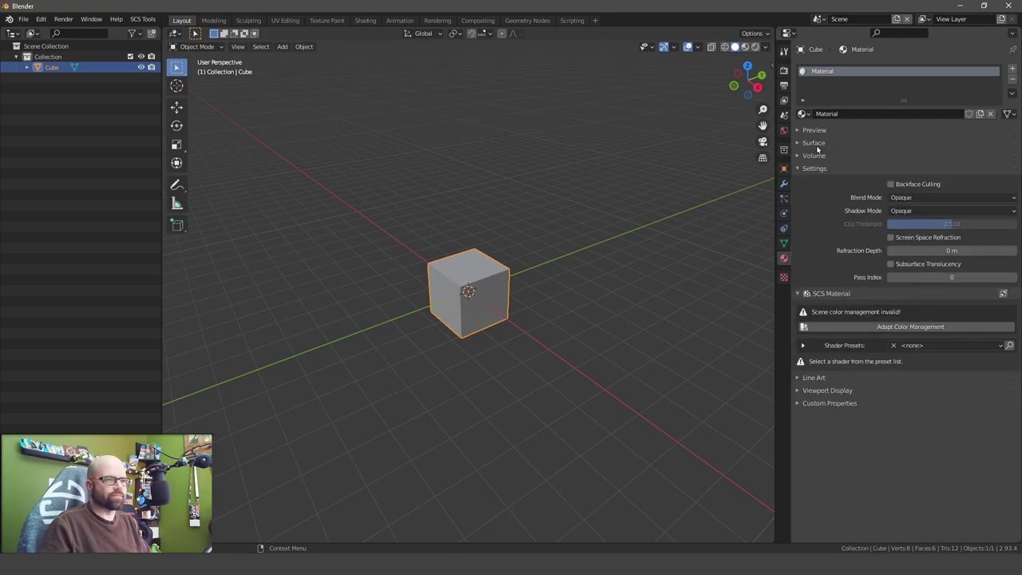
left_click(814, 168)
left_click(846, 114)
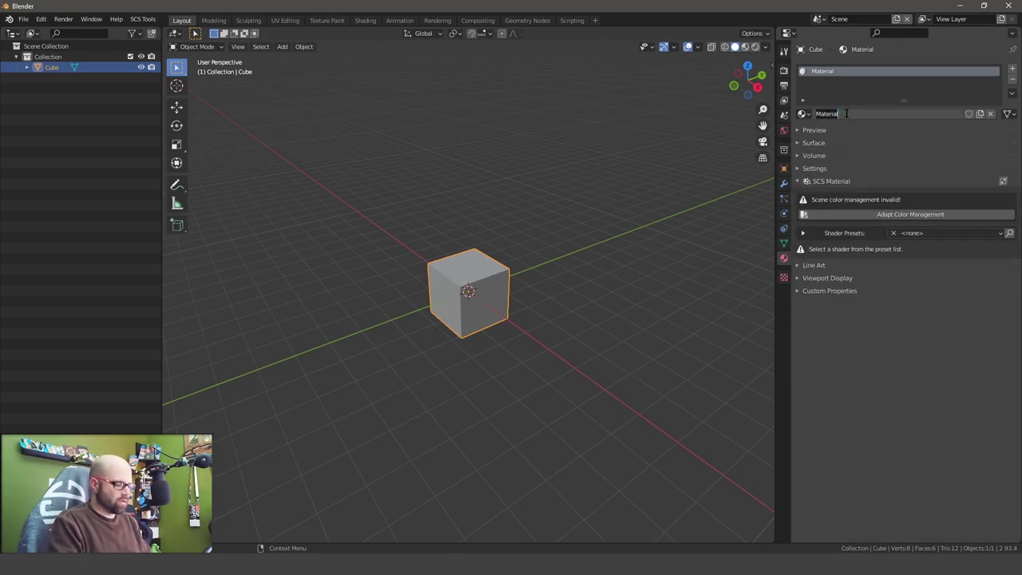
type("test_cube")
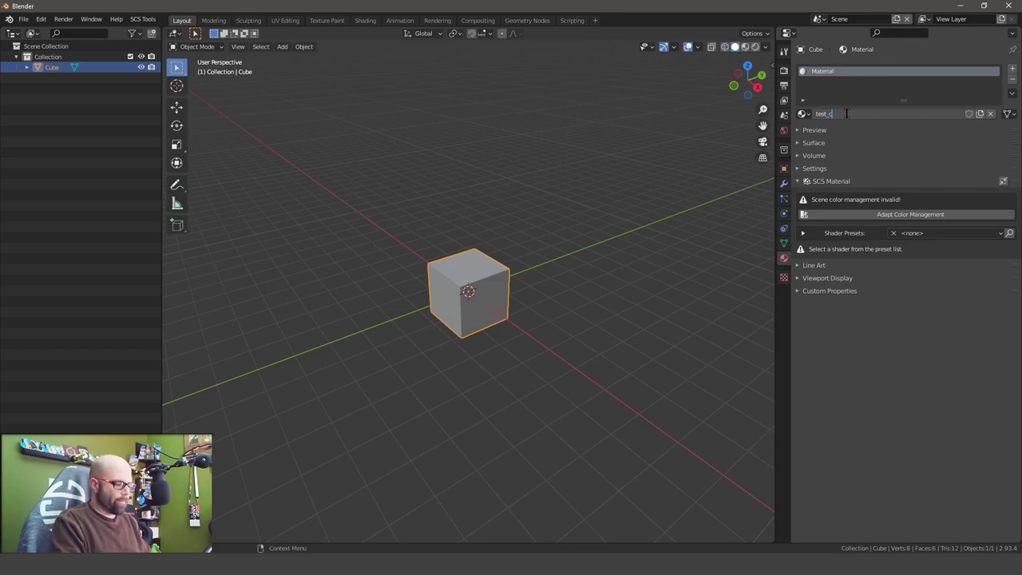
key("Return")
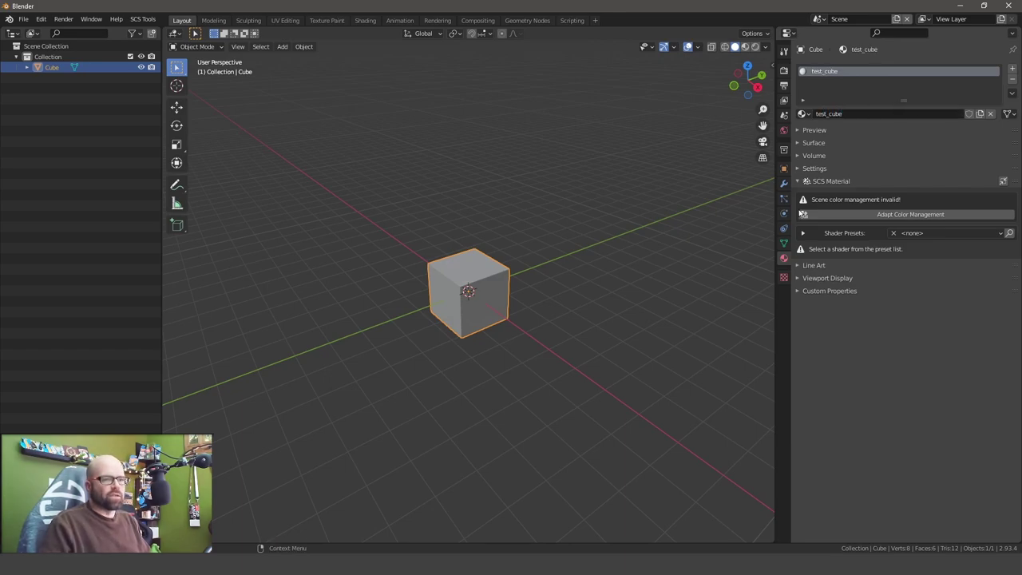
Step: Apply the dif.spec.add.env shader preset and add the missing vertex colour layers
left_click(918, 233)
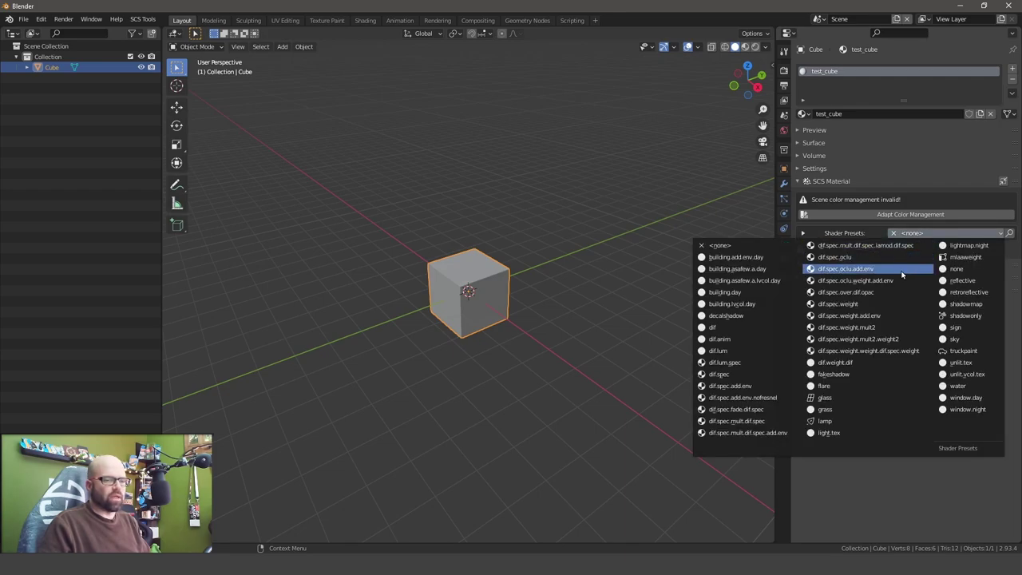
left_click(737, 386)
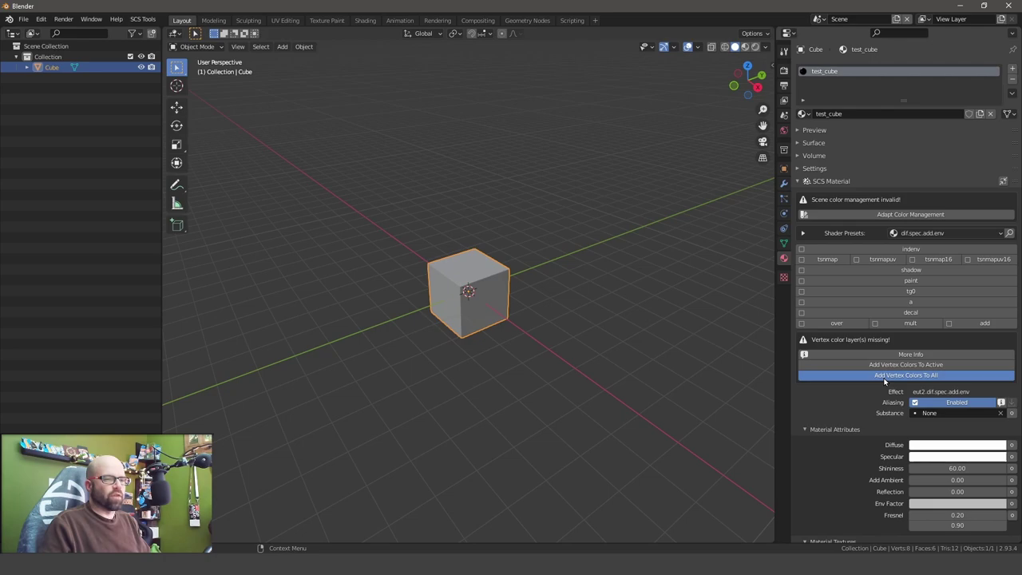
left_click(884, 382)
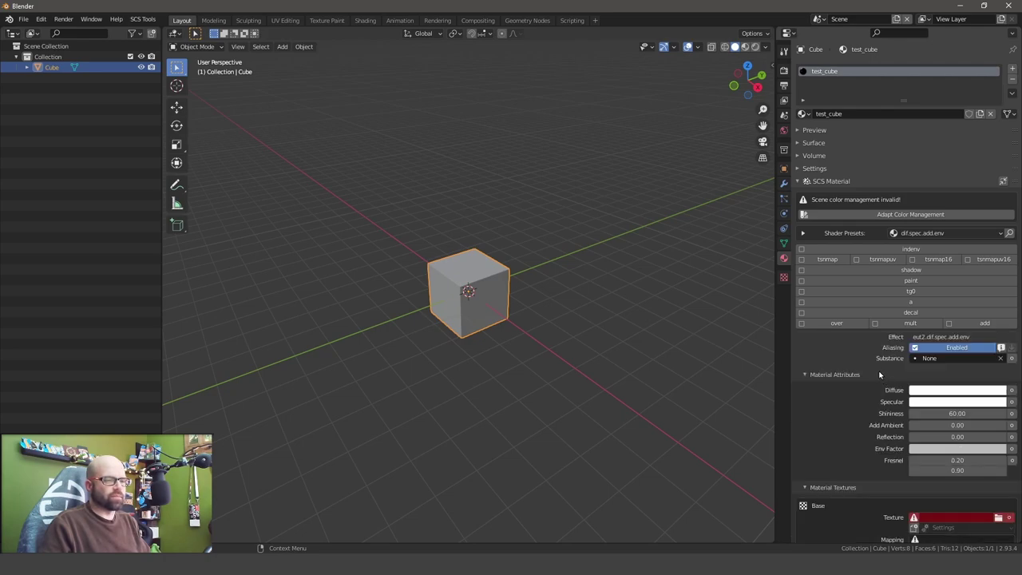
scroll(868, 363, "down", 3)
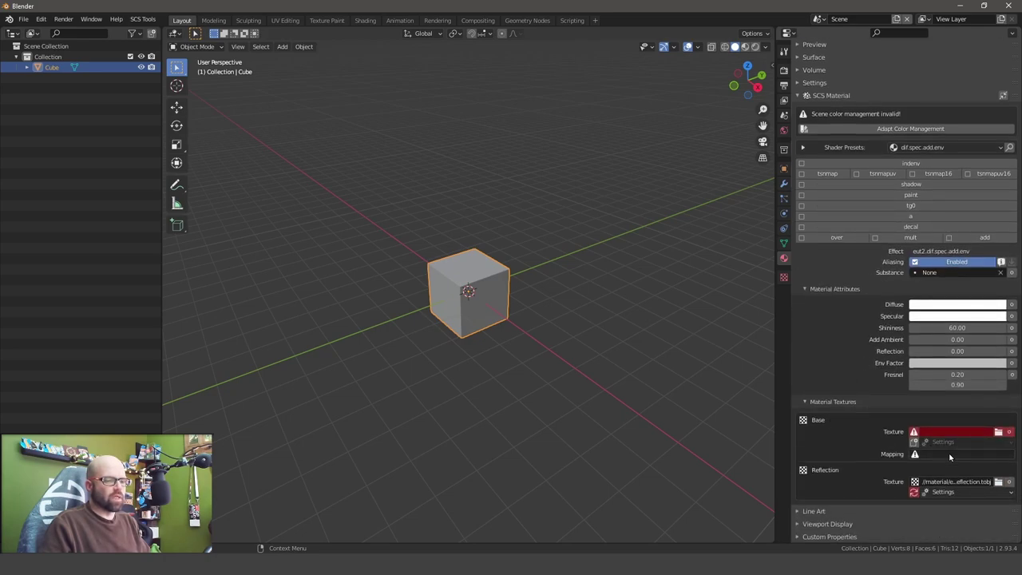
left_click(950, 455)
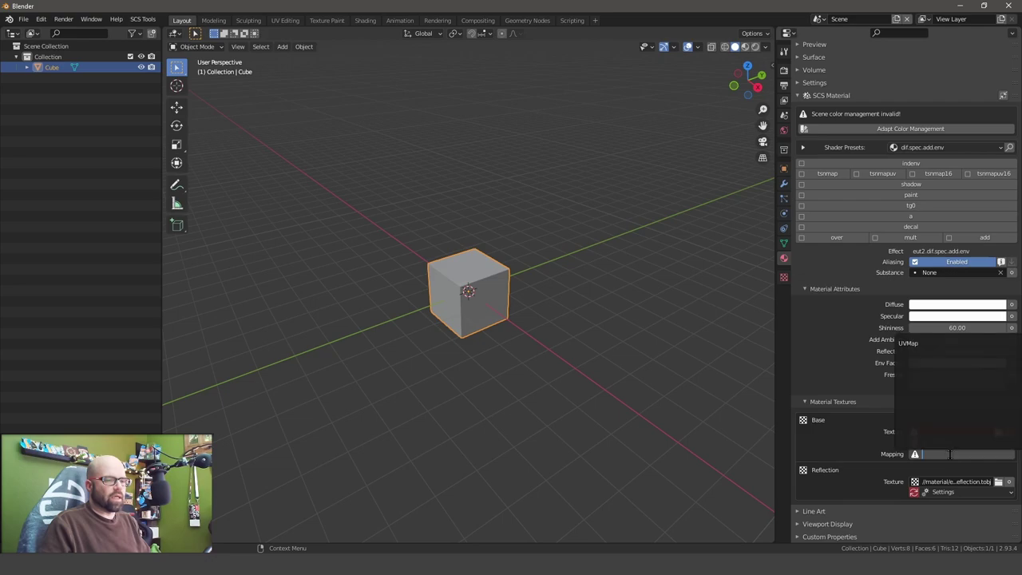
Step: Map the base texture to UVMap, briefly checking the cube's UV layout
left_click(914, 344)
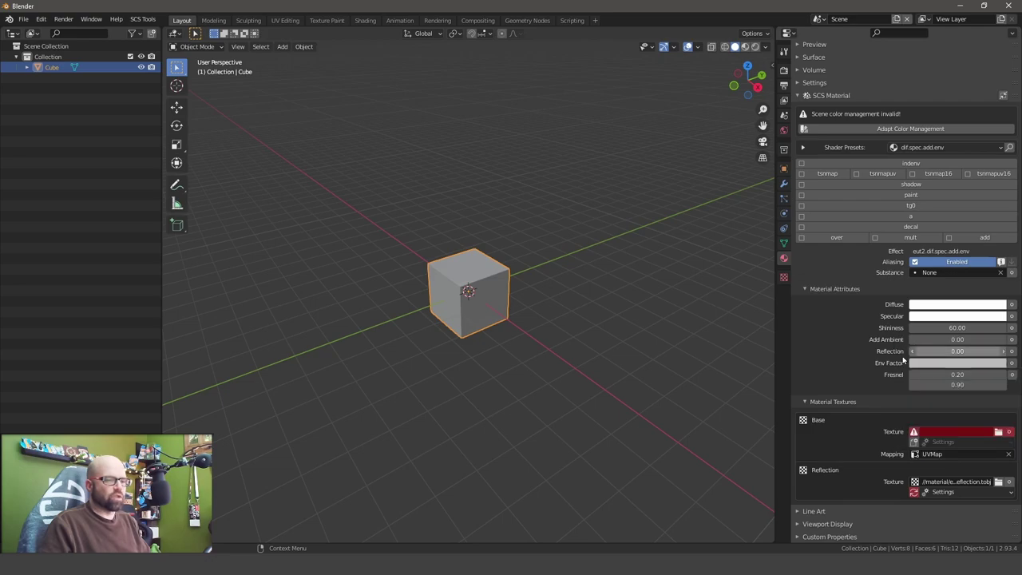
left_click(283, 21)
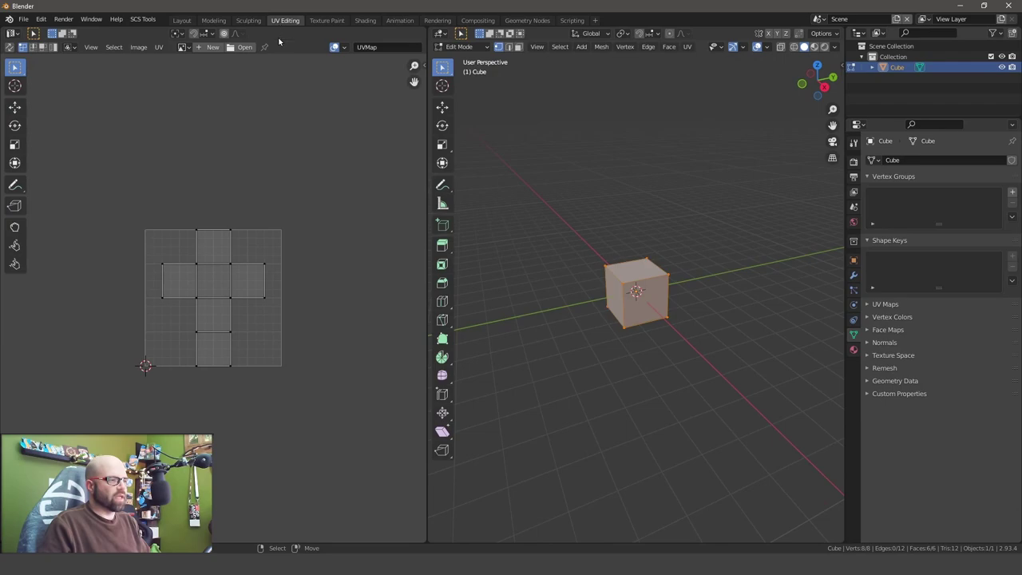
left_click(186, 21)
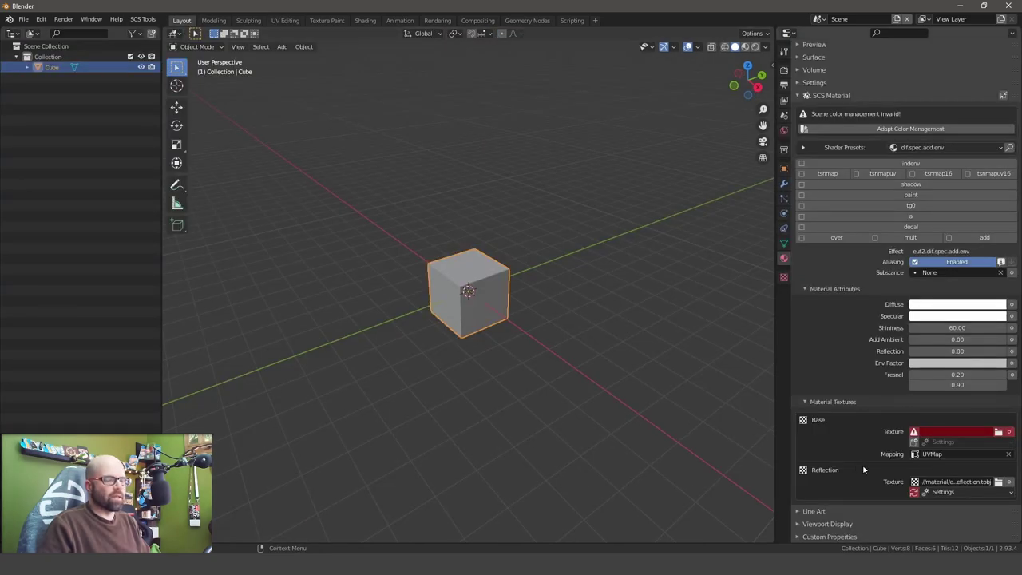
Step: Browse to vehicle\share\textures\metal and pick chrome_base.tobj for the base texture
left_click(998, 432)
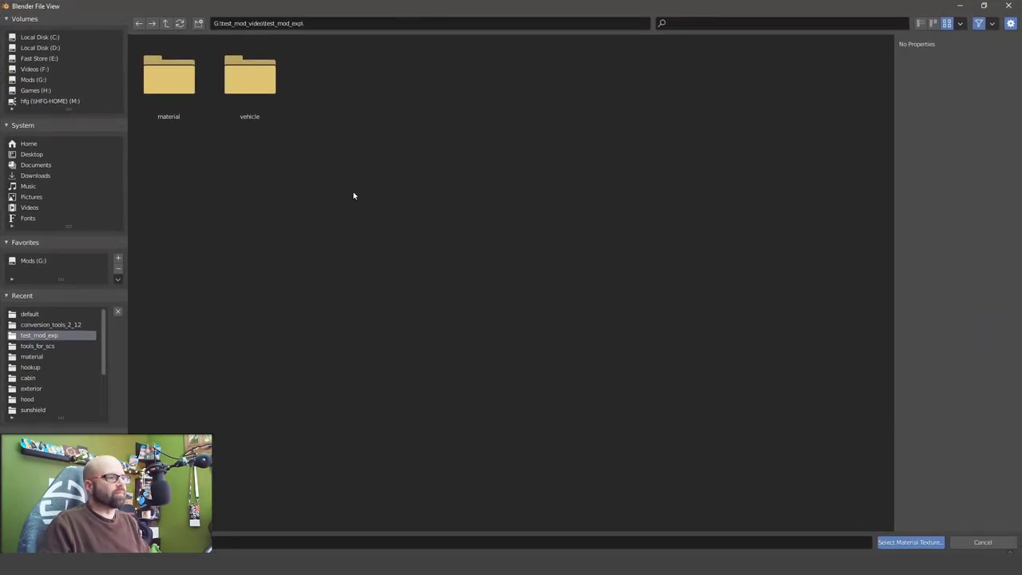
double_click(250, 94)
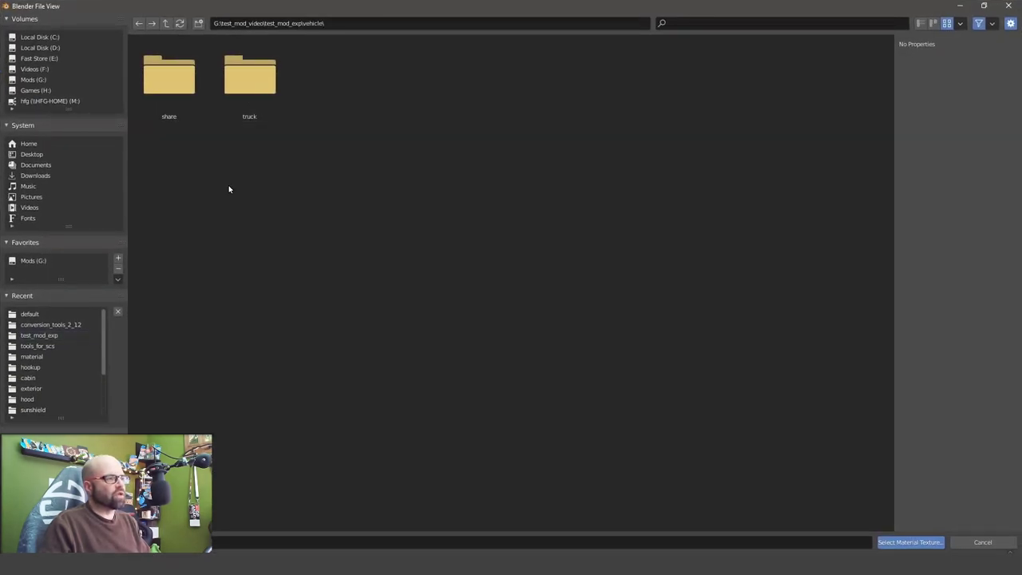
double_click(158, 99)
double_click(164, 106)
double_click(160, 85)
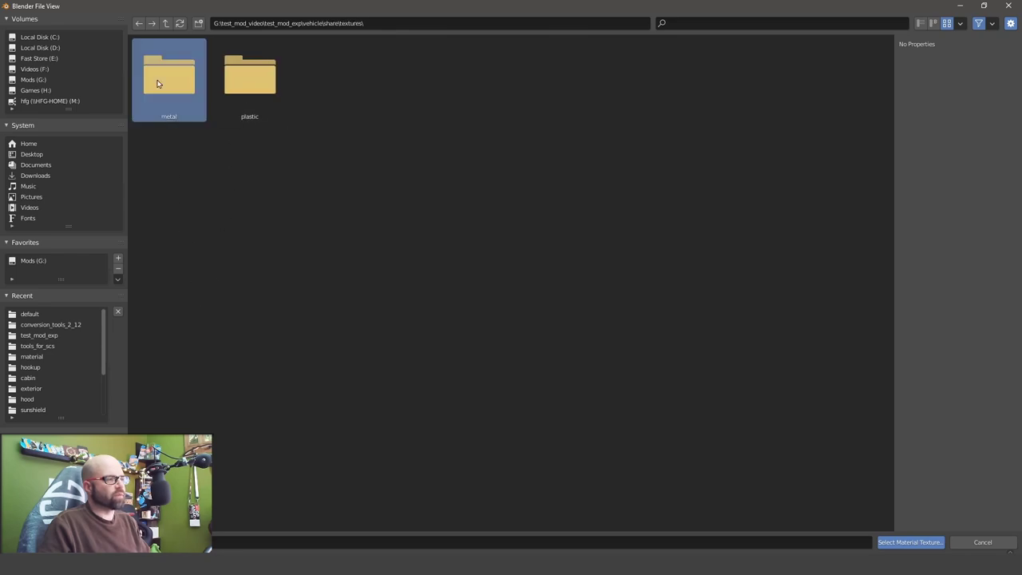
left_click(238, 80)
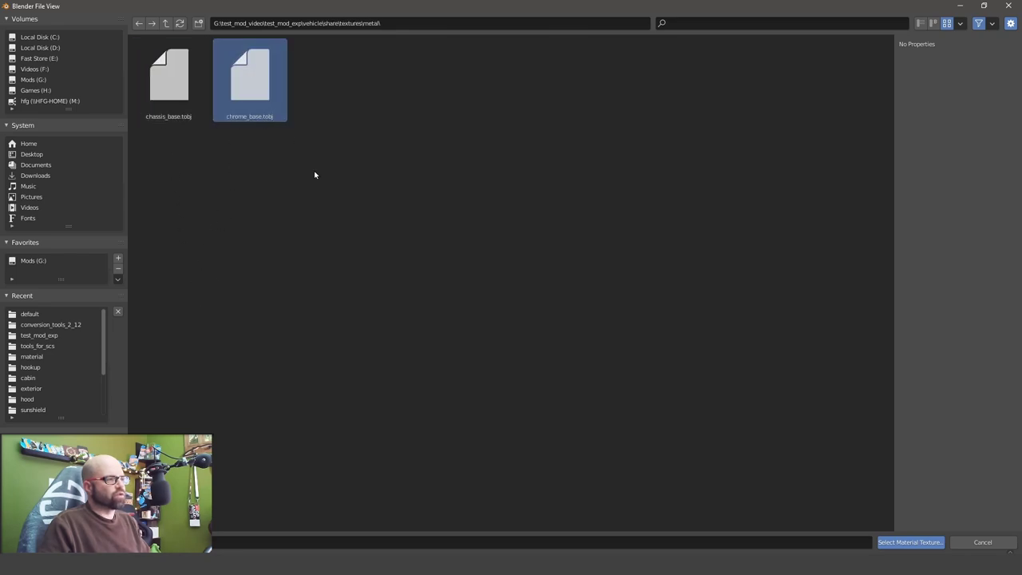
Step: Confirm chrome_base.tobj as the base texture and switch to Material Preview shading
left_click(909, 543)
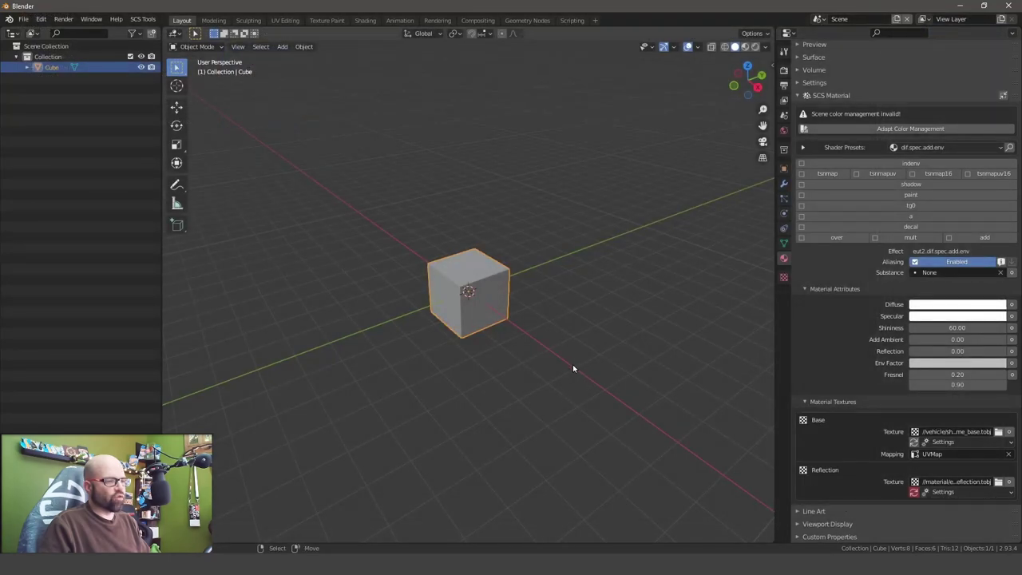
mouse_move(553, 348)
middle_mouse_down()
mouse_move(383, 321)
mouse_move(560, 333)
middle_mouse_up()
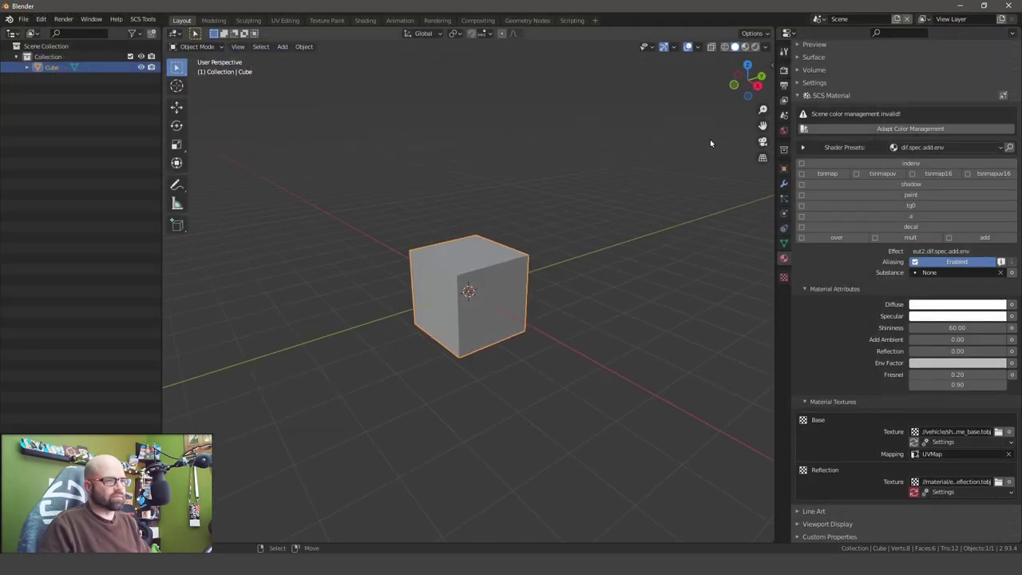
left_click(745, 47)
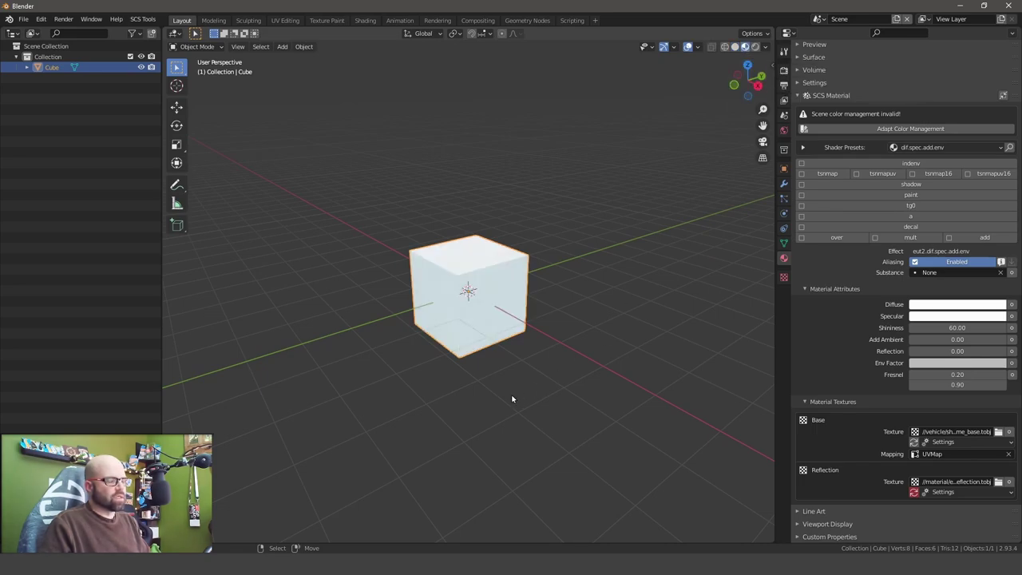
Step: Darken the Diffuse colour to grey by entering 0.8 as its value
left_click(936, 304)
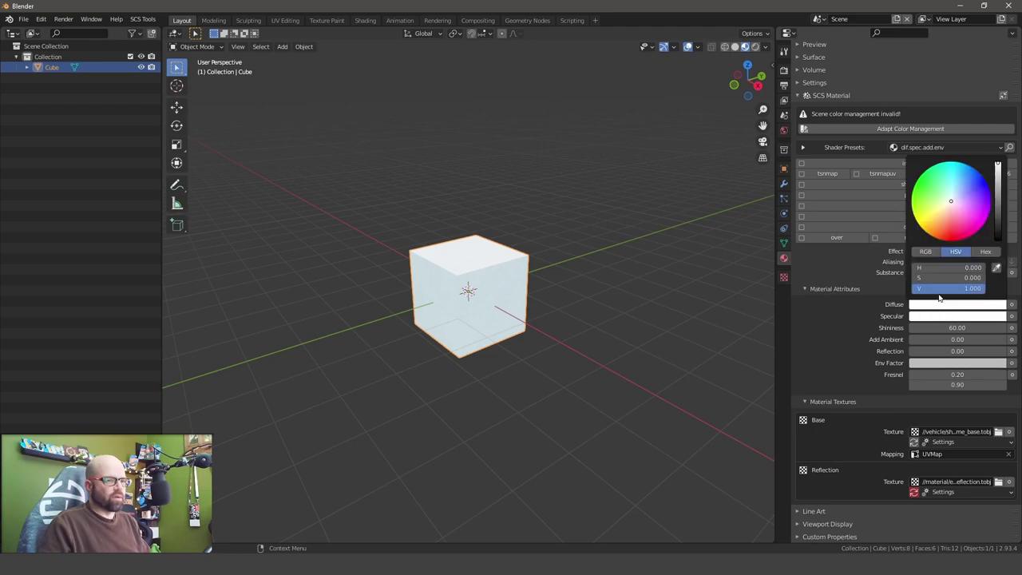
left_click(942, 288)
type("0.8")
key("Return")
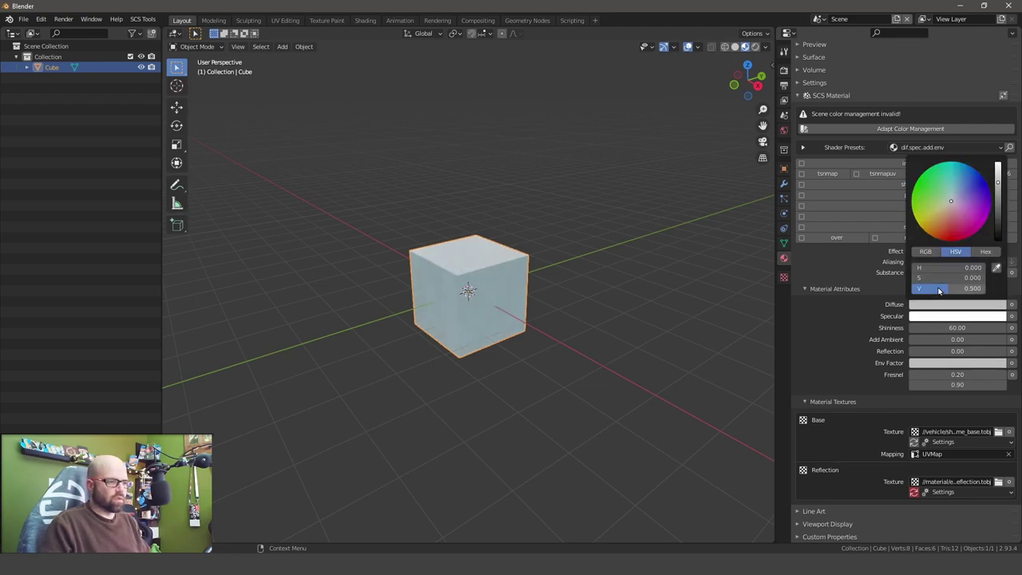
scroll(652, 357, "up", 3)
middle_click_drag(652, 356, 655, 430)
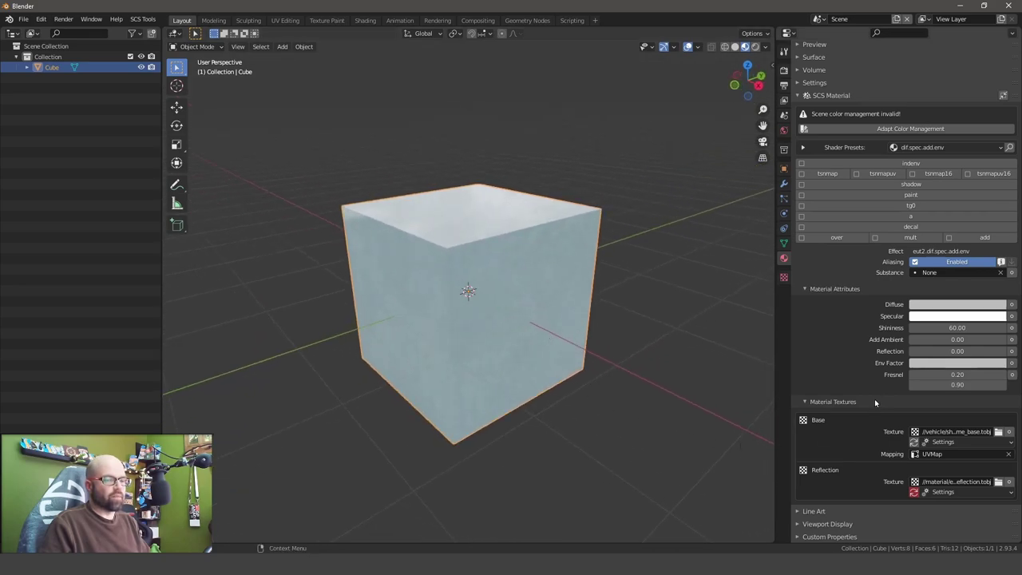
Step: Fix the invalid scene colour management setting and confirm the change
scroll(553, 324, "down", 3)
middle_click_drag(553, 325, 570, 338)
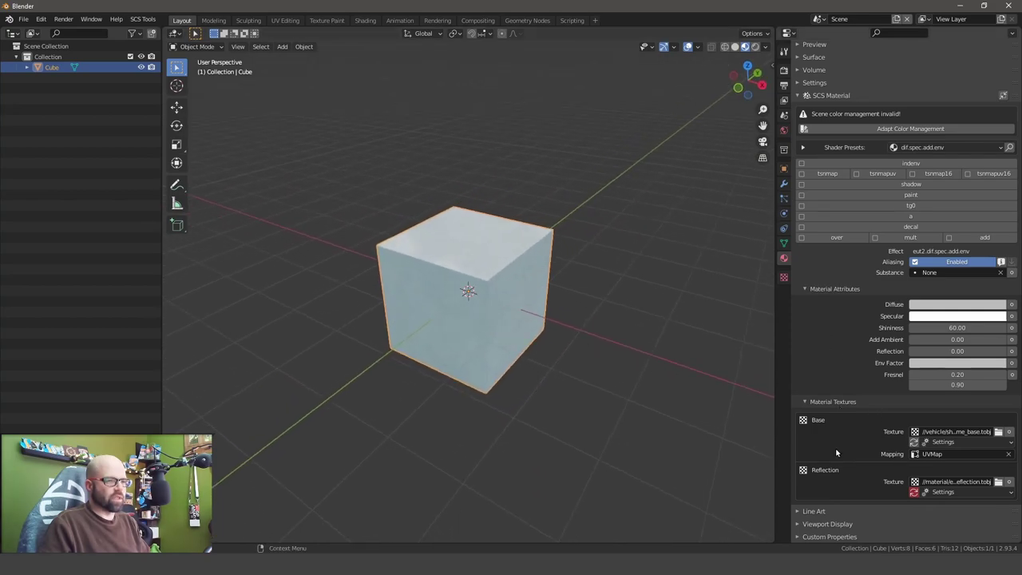
scroll(845, 359, "up", 4)
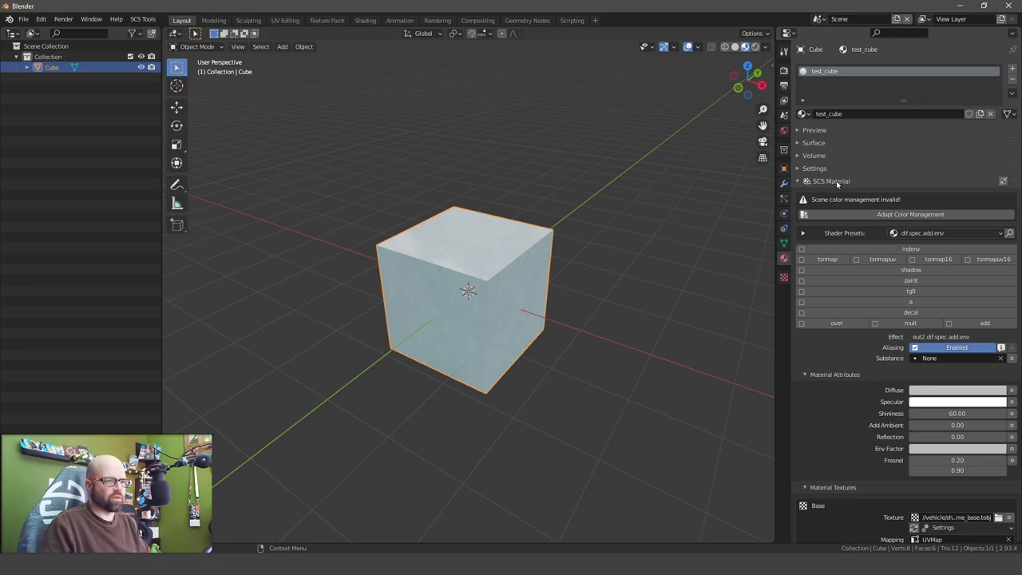
scroll(852, 192, "down", 1)
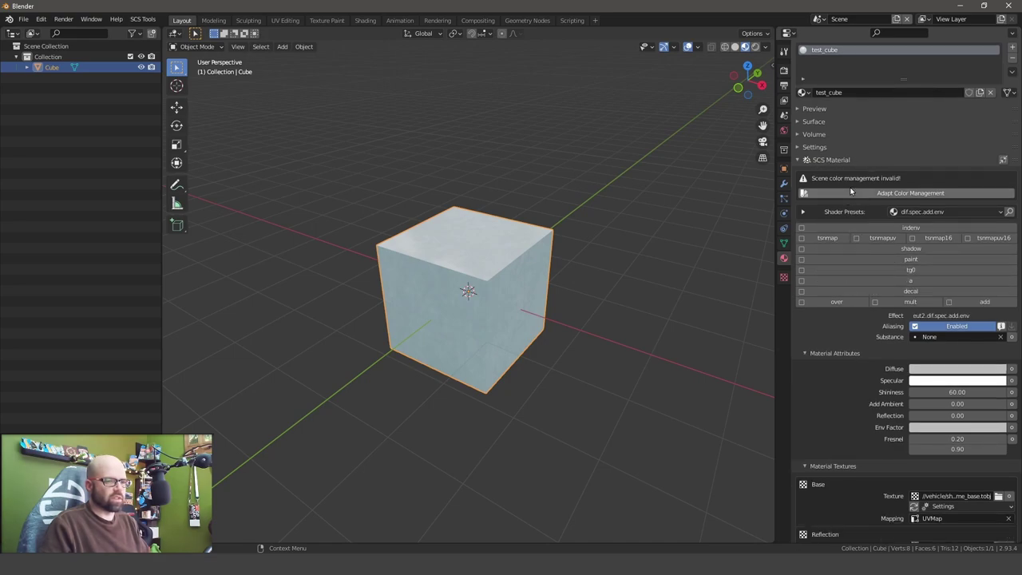
left_click(851, 192)
left_click(691, 238)
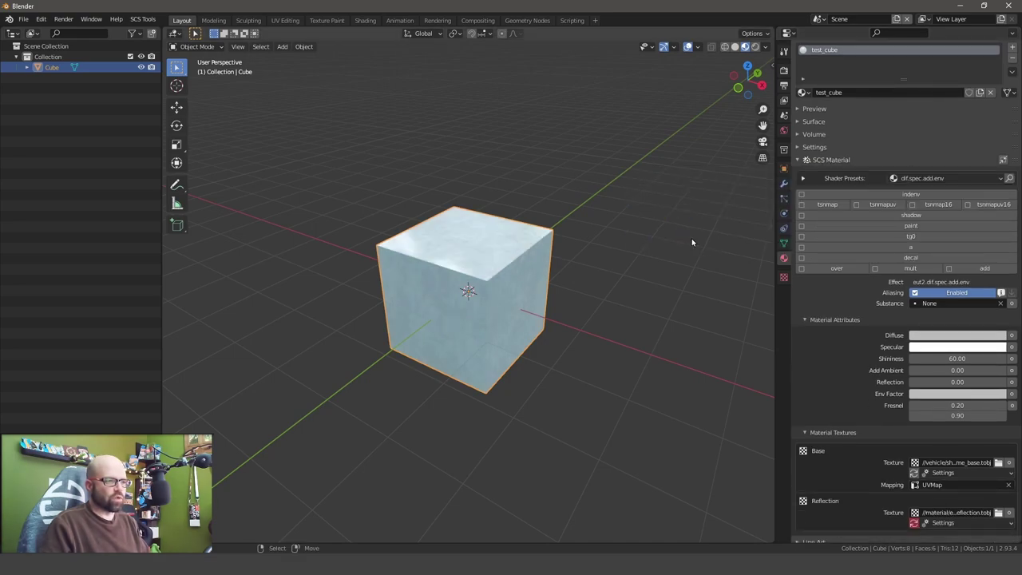
Step: Open the material substance list for test_cube, then view the Texture properties
scroll(887, 376, "down", 1)
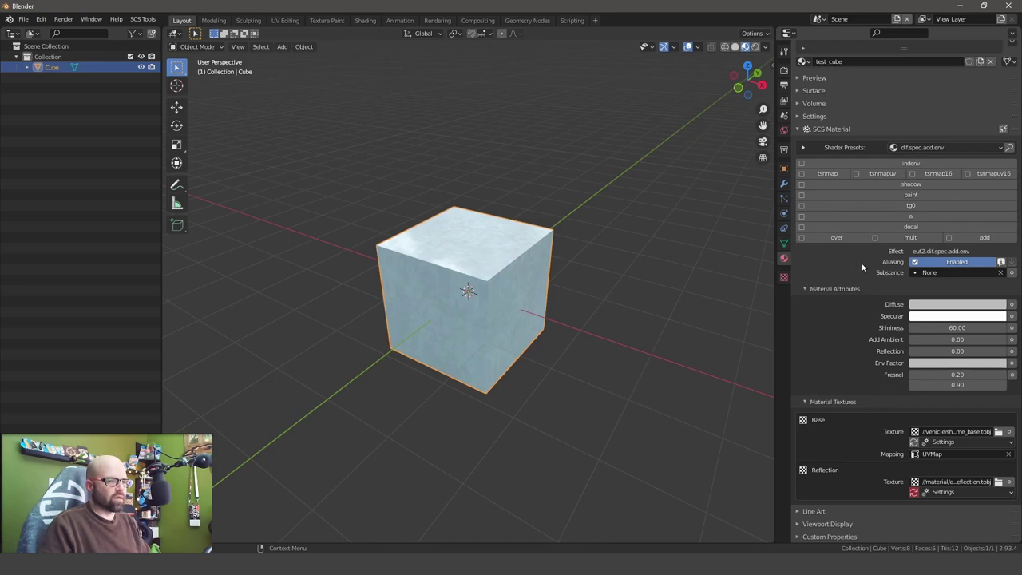
left_click(931, 273)
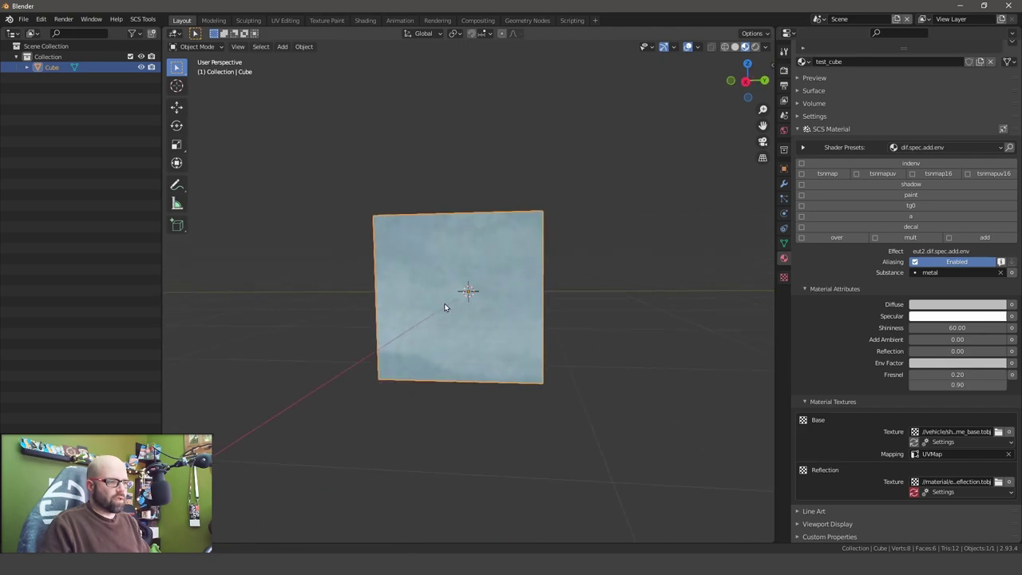
middle_click_drag(445, 303, 519, 323)
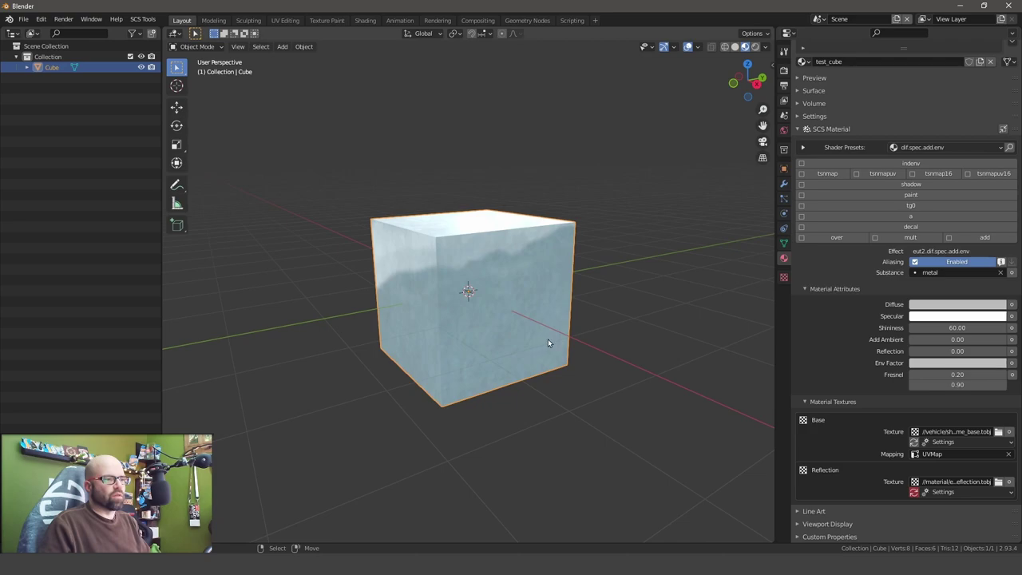
scroll(851, 351, "up", 2)
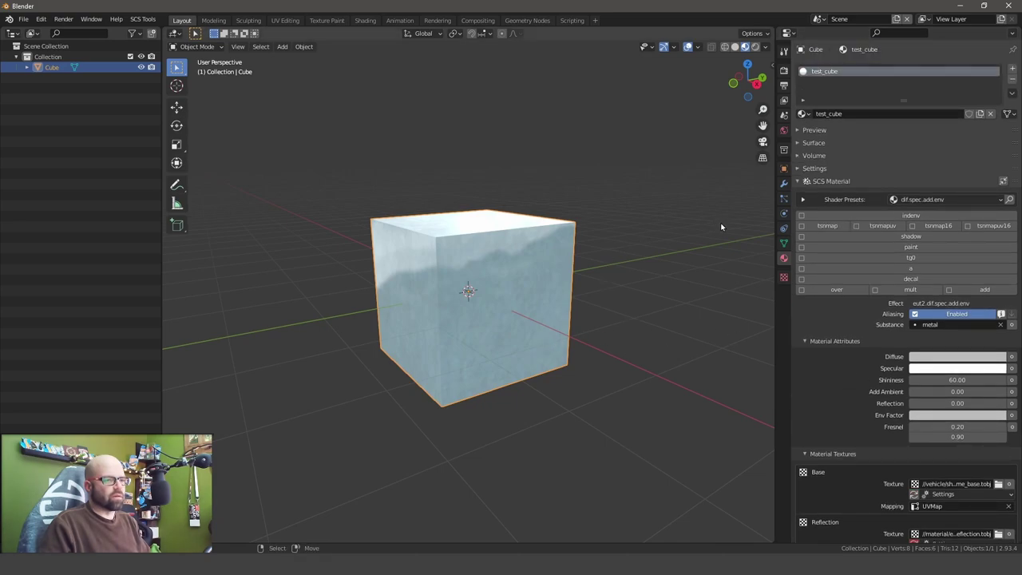
left_click(784, 278)
Step: Step through the Material, Render and Output tabs to the Workspace tab's SCS Global Settings
left_click(783, 259)
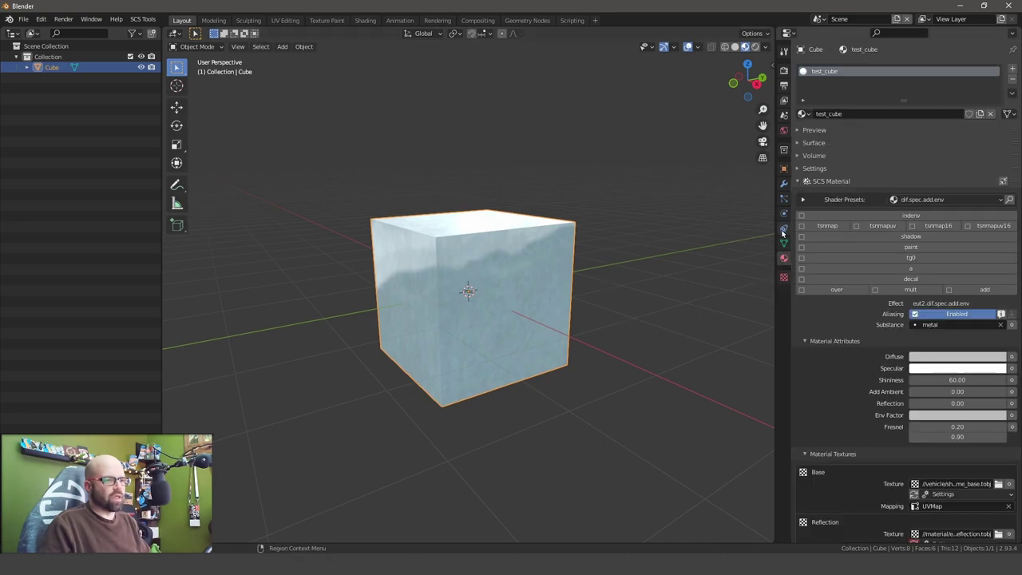
left_click(786, 71)
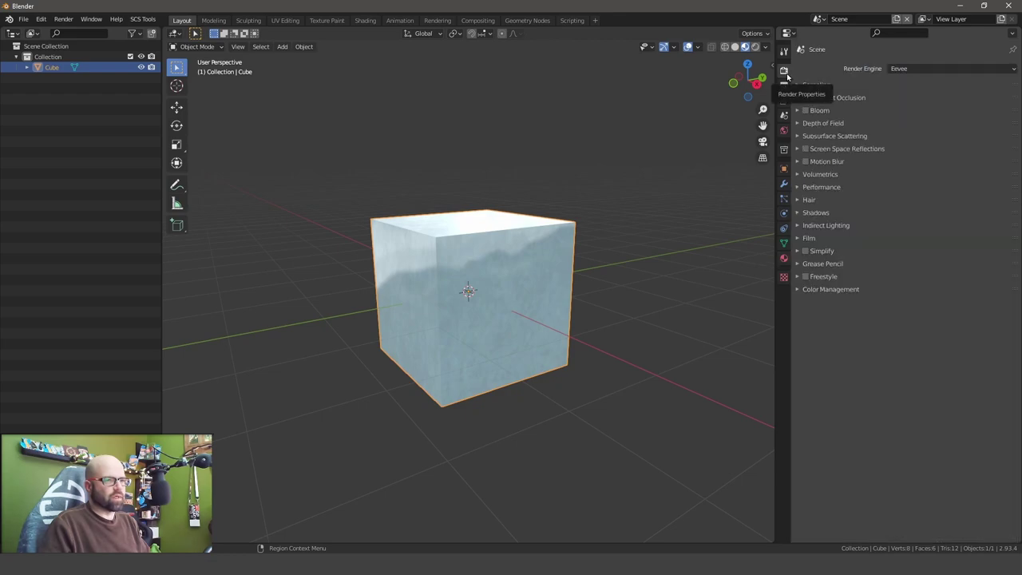
left_click(783, 100)
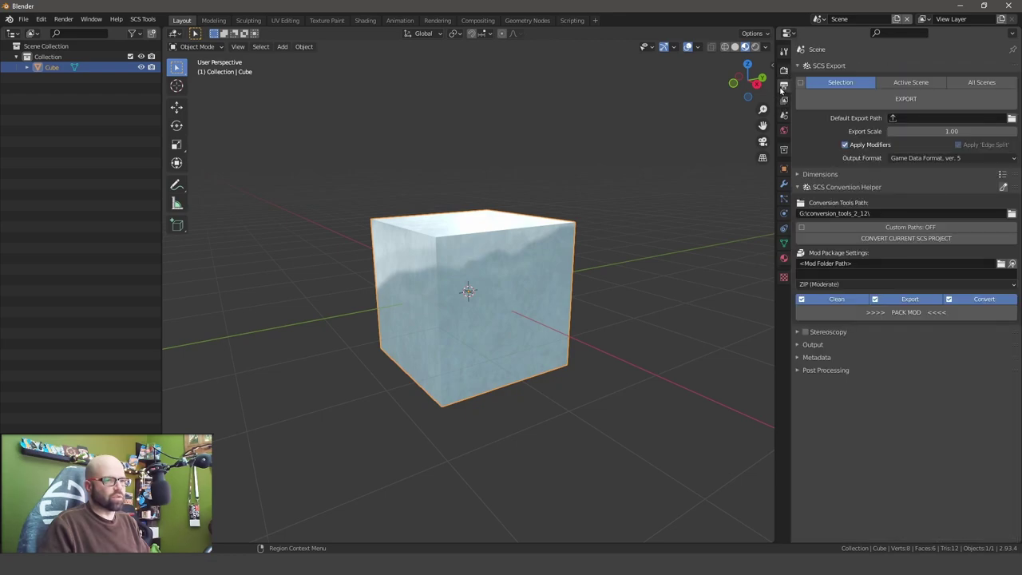
middle_click_drag(463, 272, 487, 284)
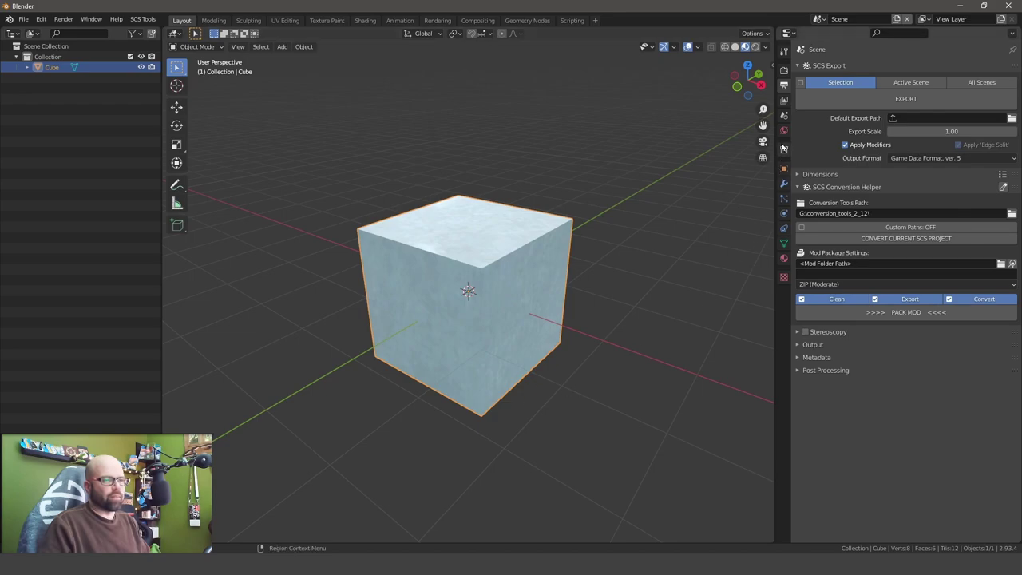
left_click(783, 51)
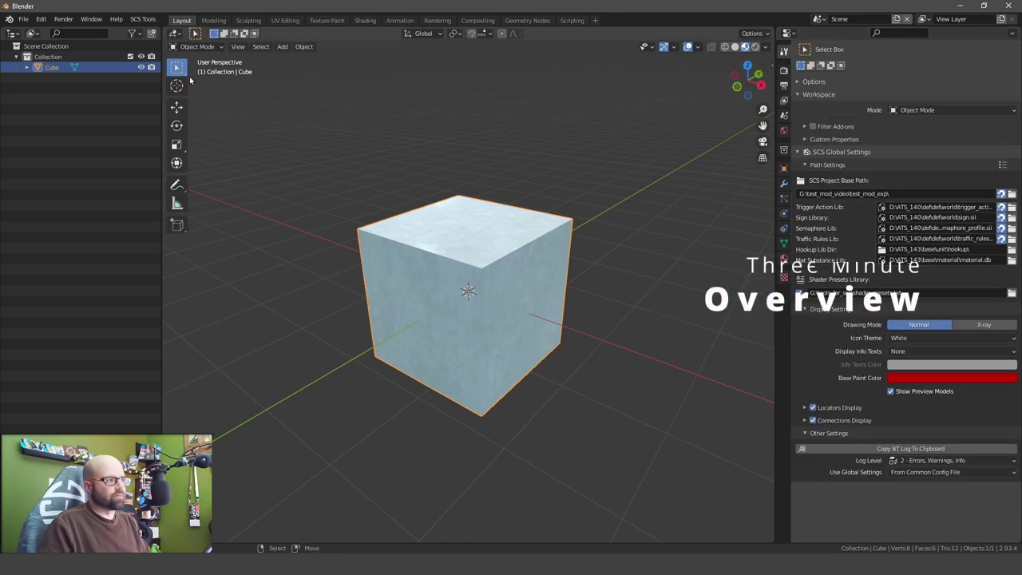
left_click(24, 20)
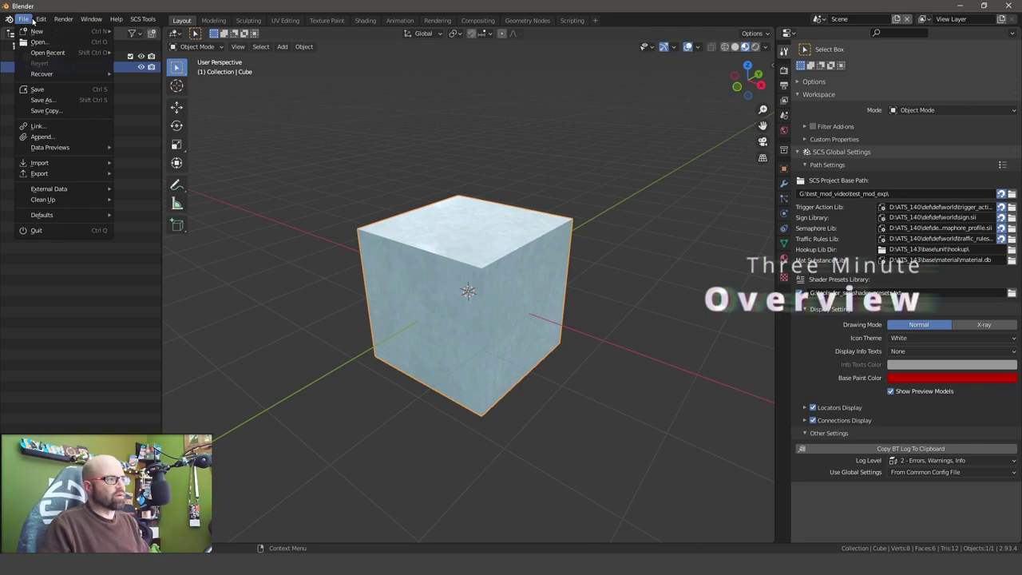
mouse_move(41, 20)
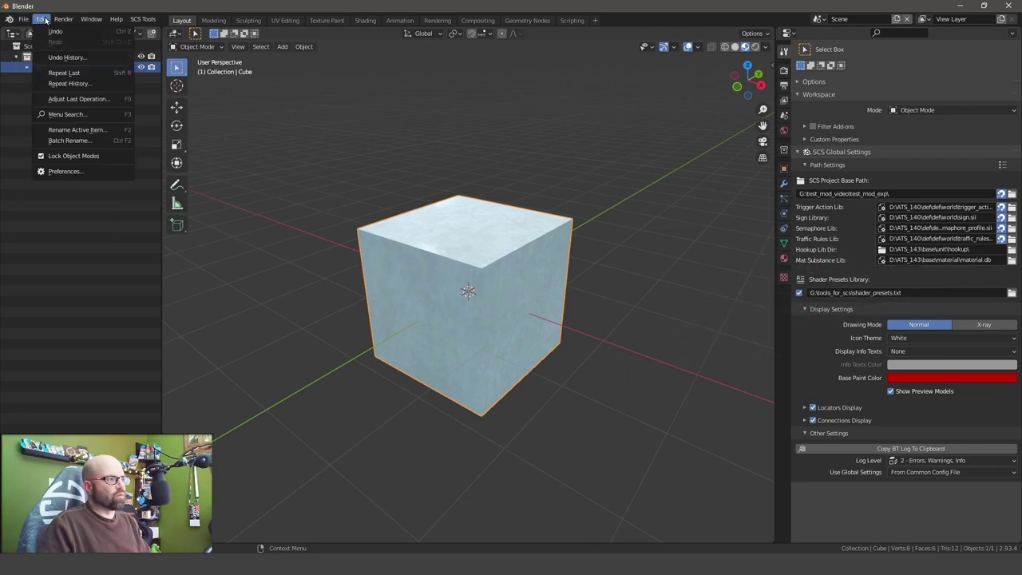
left_click(64, 174)
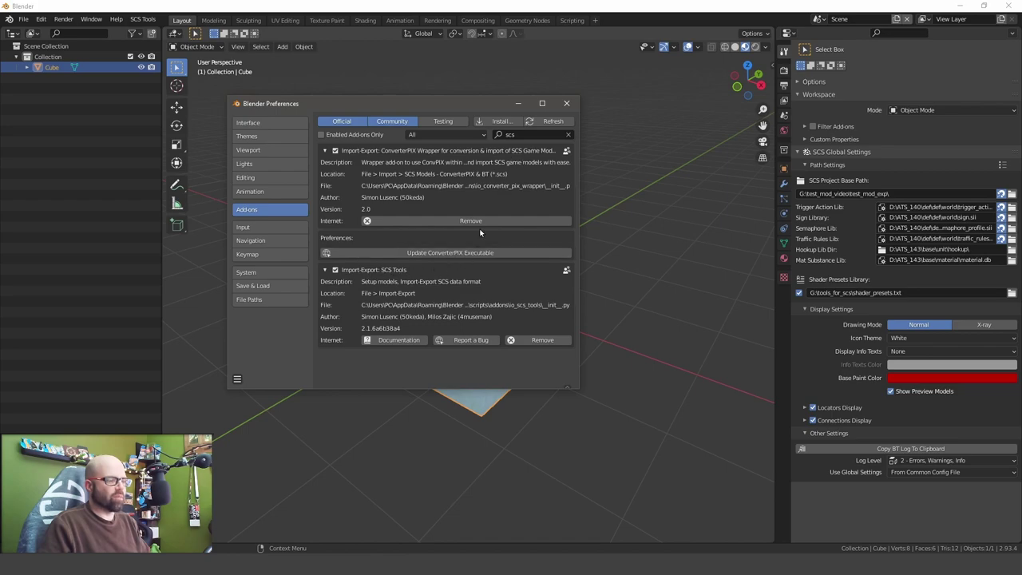
Step: Close Preferences and show the SCS Export settings with Game Data Format ver. 5 and the Conversion Helper path
left_click(566, 104)
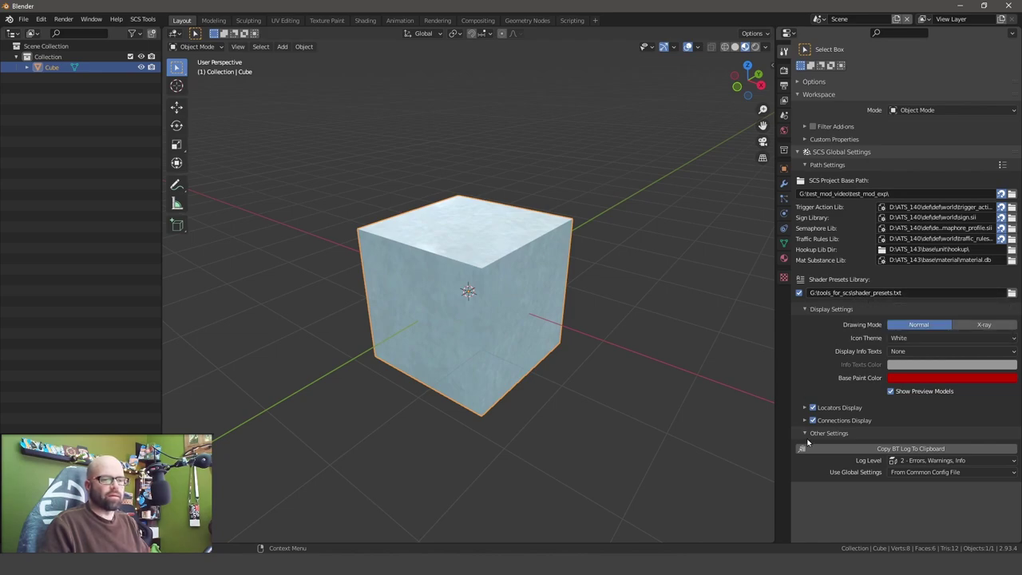
left_click(784, 85)
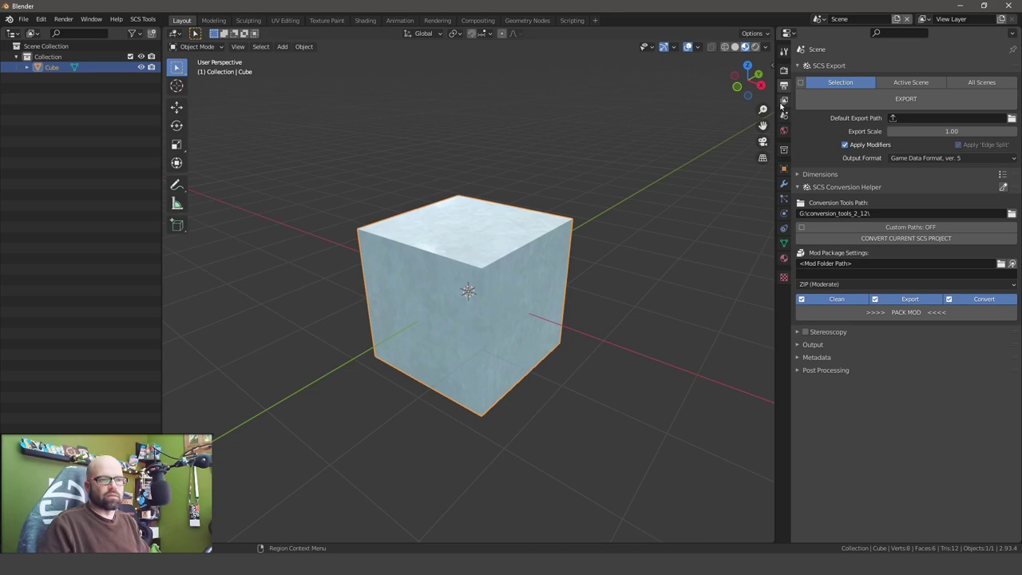
Step: Try sun profile default.nice.17, then settle on default.nice.15, orbiting to compare the cube's lighting
left_click(784, 132)
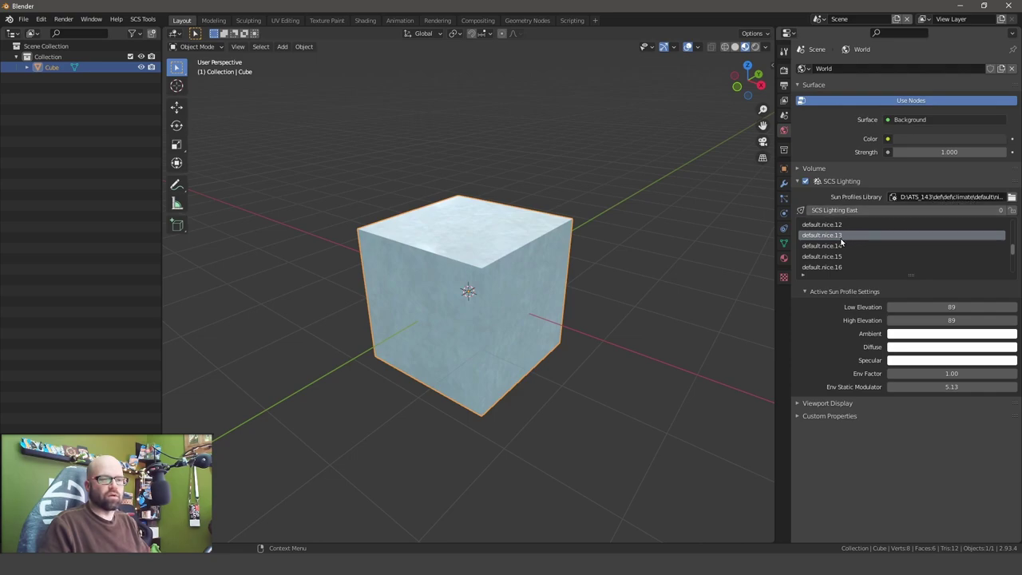
middle_click_drag(577, 284, 546, 286)
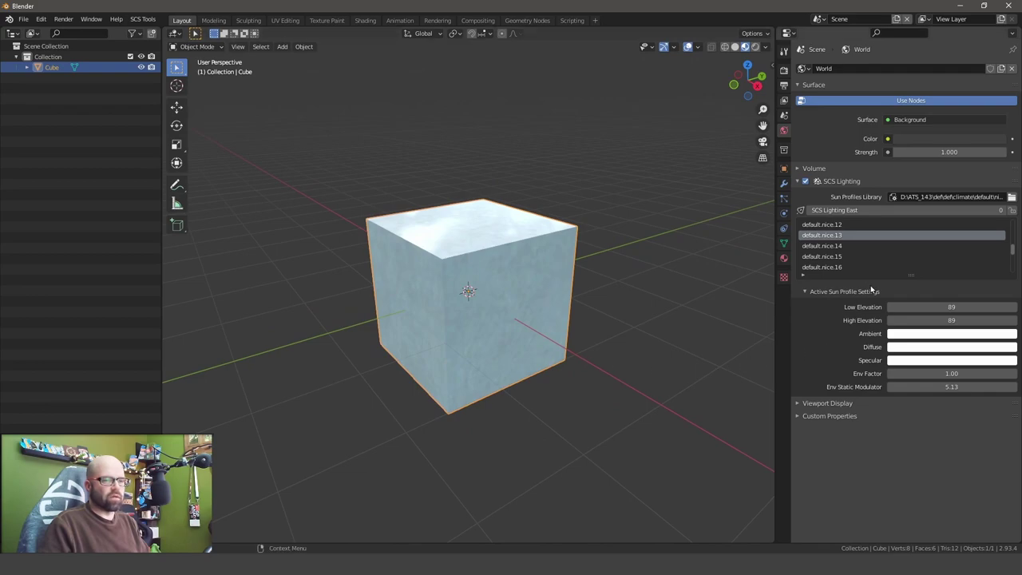
scroll(836, 251, "down", 2)
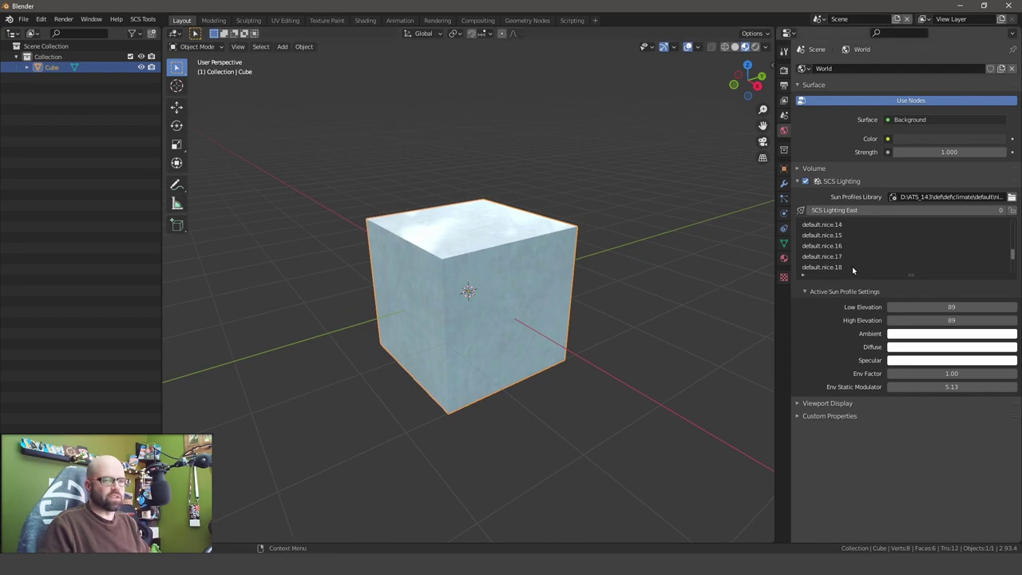
left_click(846, 256)
middle_click_drag(632, 286, 572, 285)
scroll(838, 256, "up", 1)
left_click(838, 246)
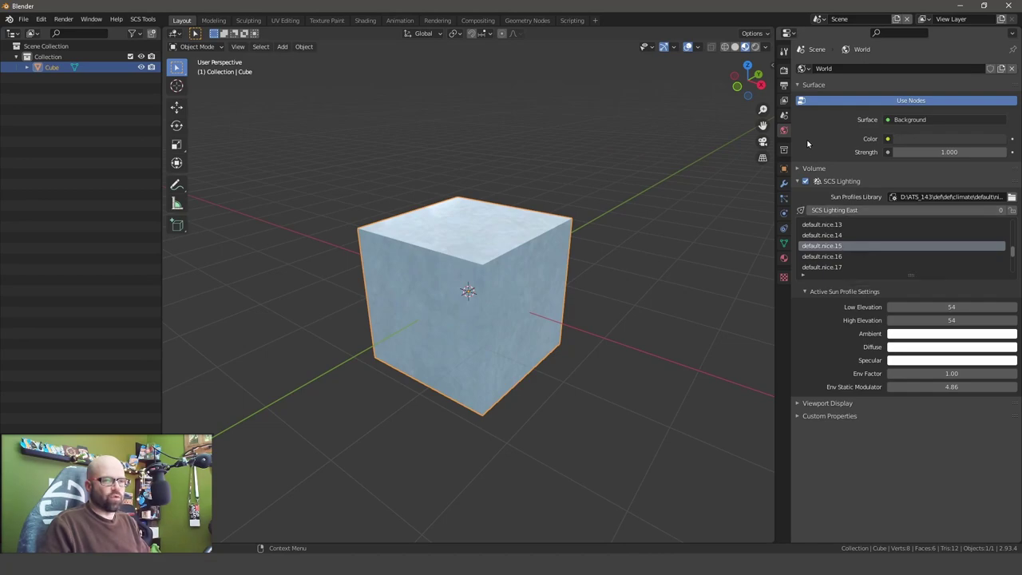
left_click(783, 169)
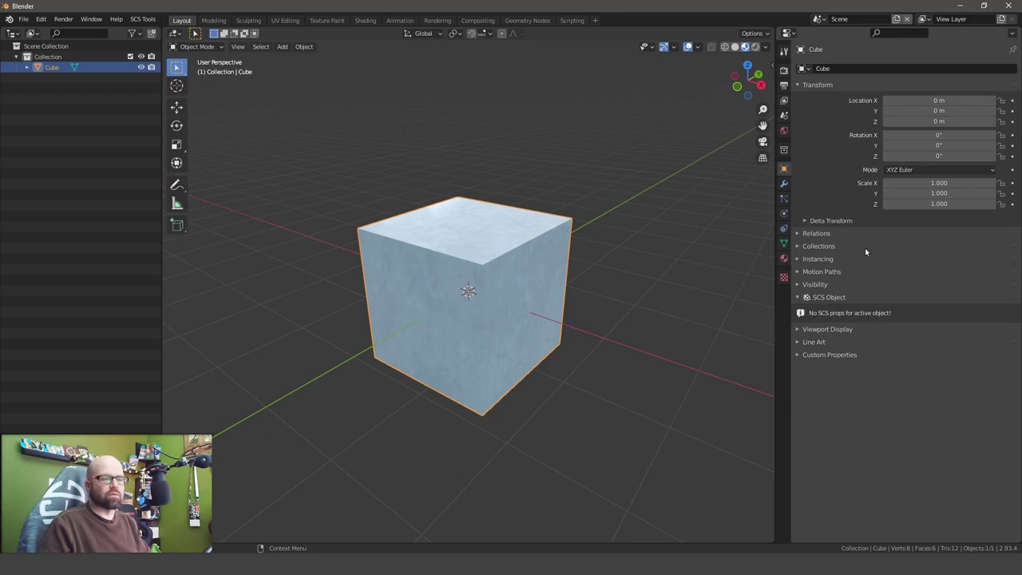
Step: Show the test_cube material again, with the dif.spec.add.env preset, metal substance and Shininess 60
left_click(784, 185)
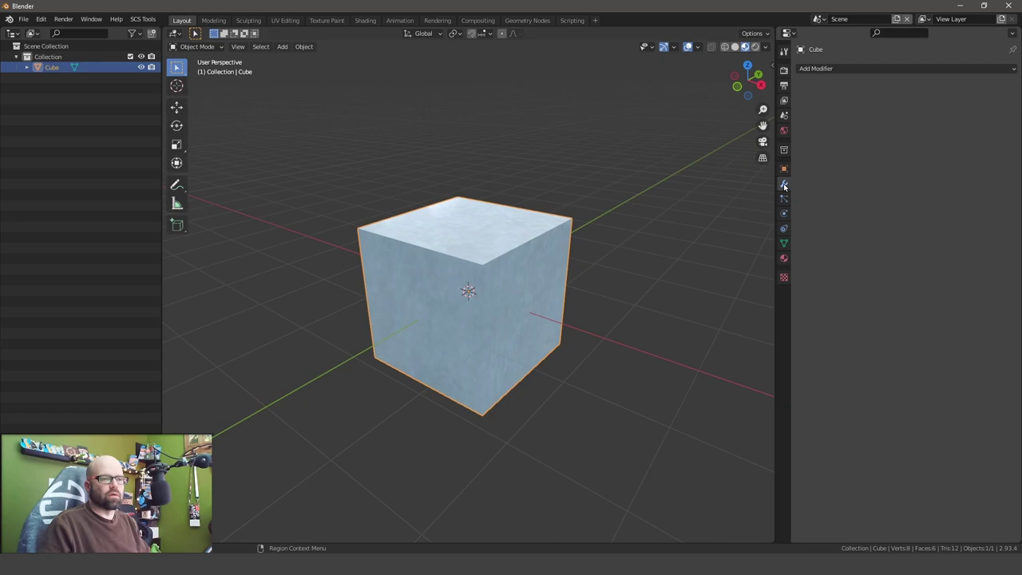
left_click(784, 257)
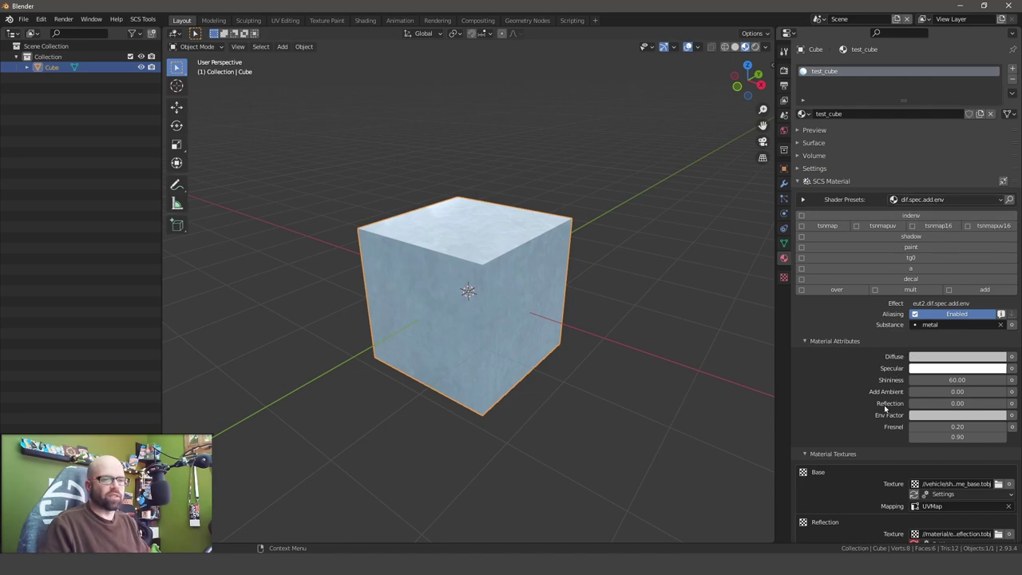
Step: Set the Env Factor colour's brightness value to 72 to strengthen the cube's reflections
scroll(854, 339, "down", 3)
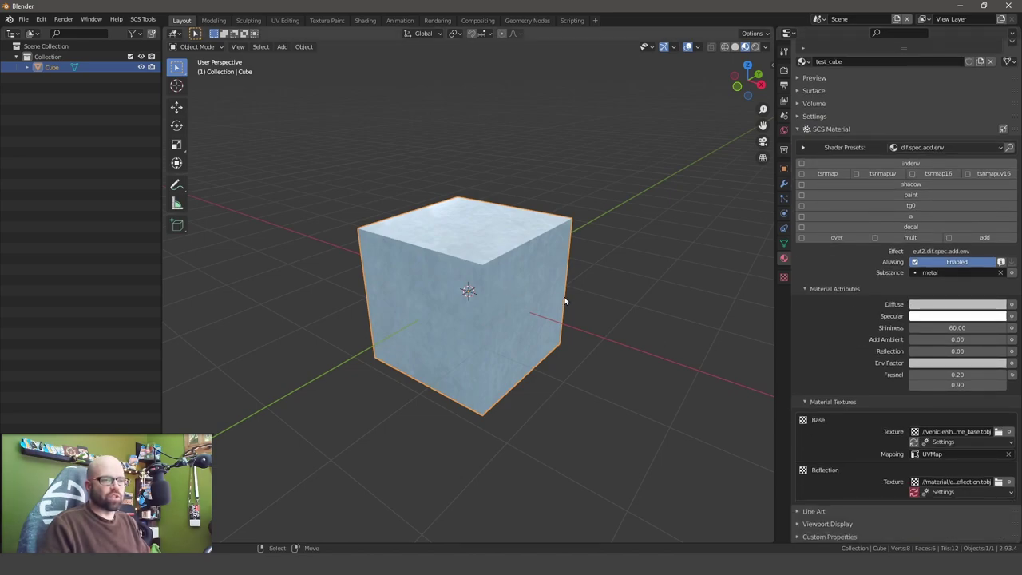
middle_click_drag(558, 298, 635, 326)
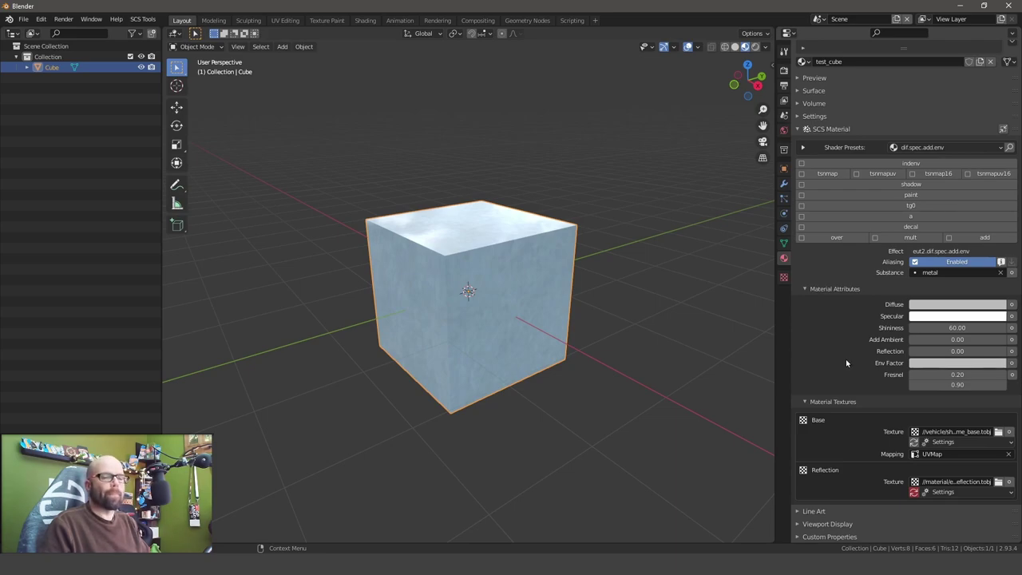
left_click(938, 363)
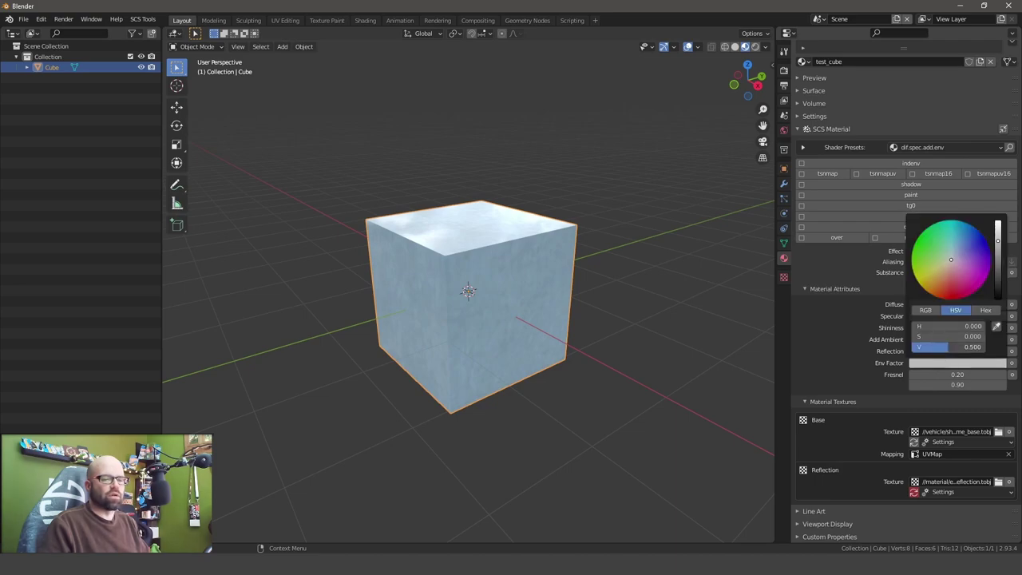
left_click(949, 347)
type("72")
key("Return")
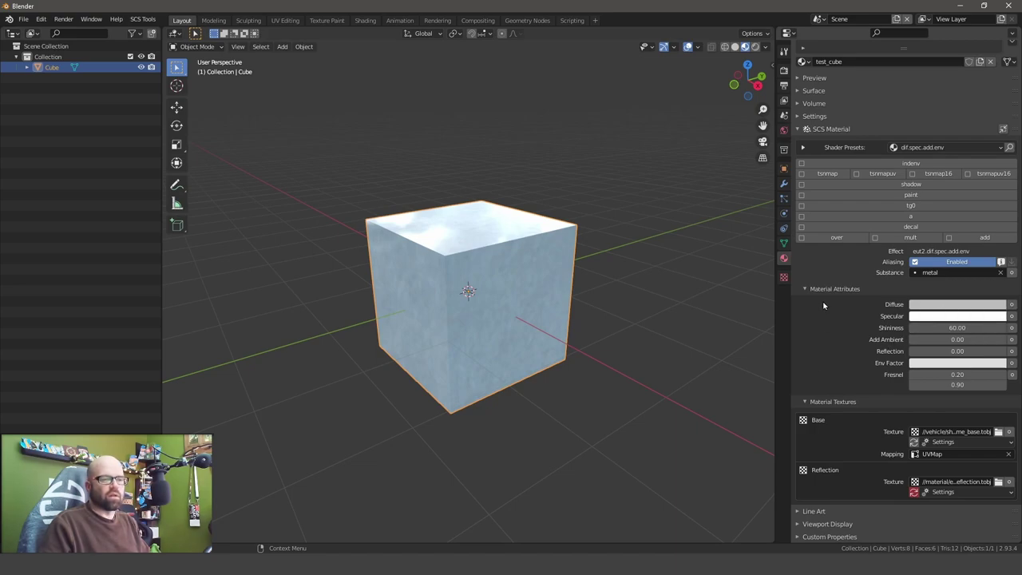
scroll(844, 348, "up", 3)
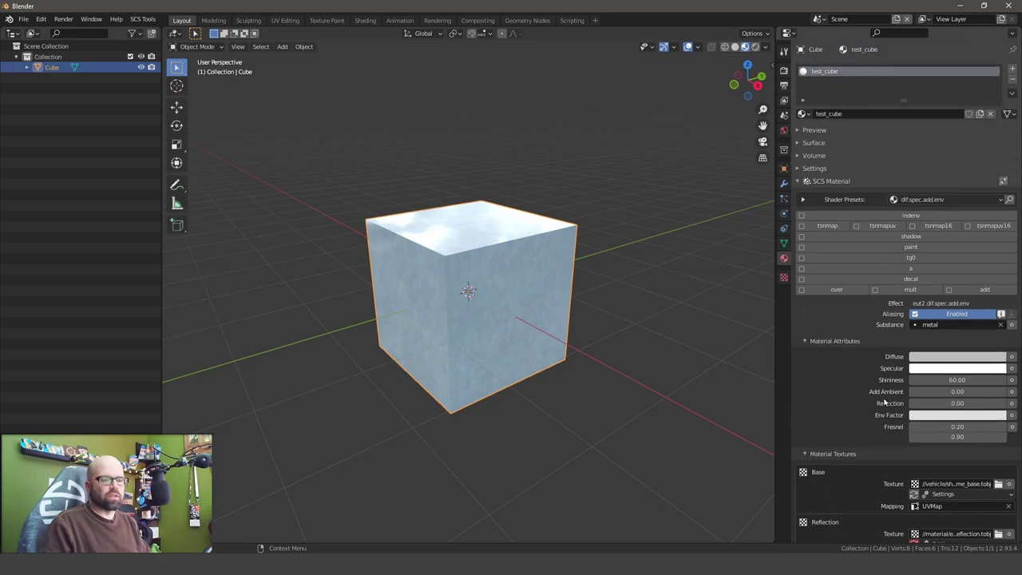